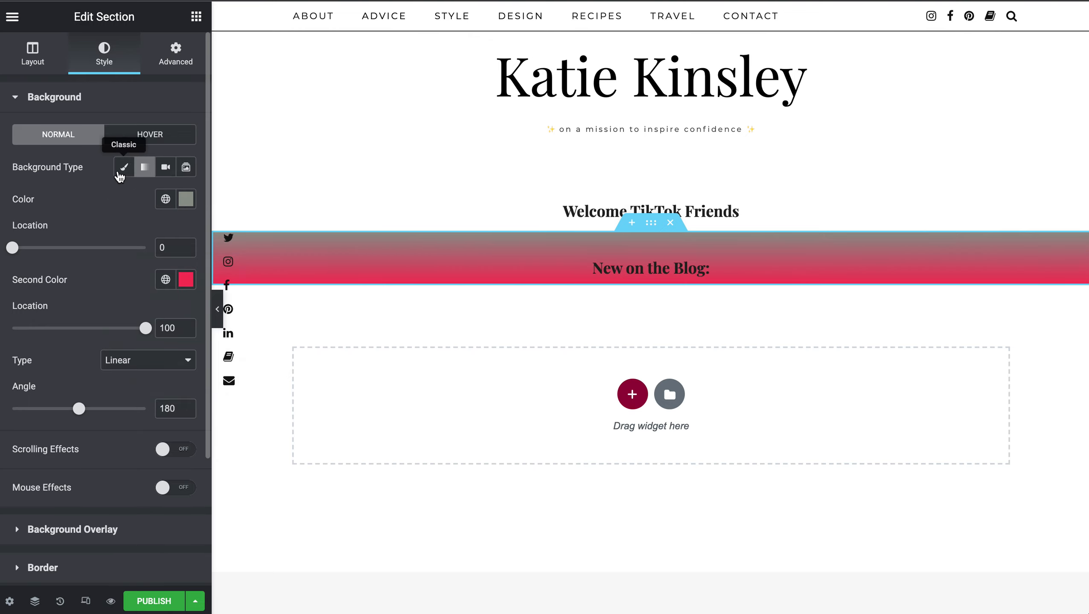
Give the "New on the Blog:" section a classic solid background in light green #D4E3CE
left_click(122, 169)
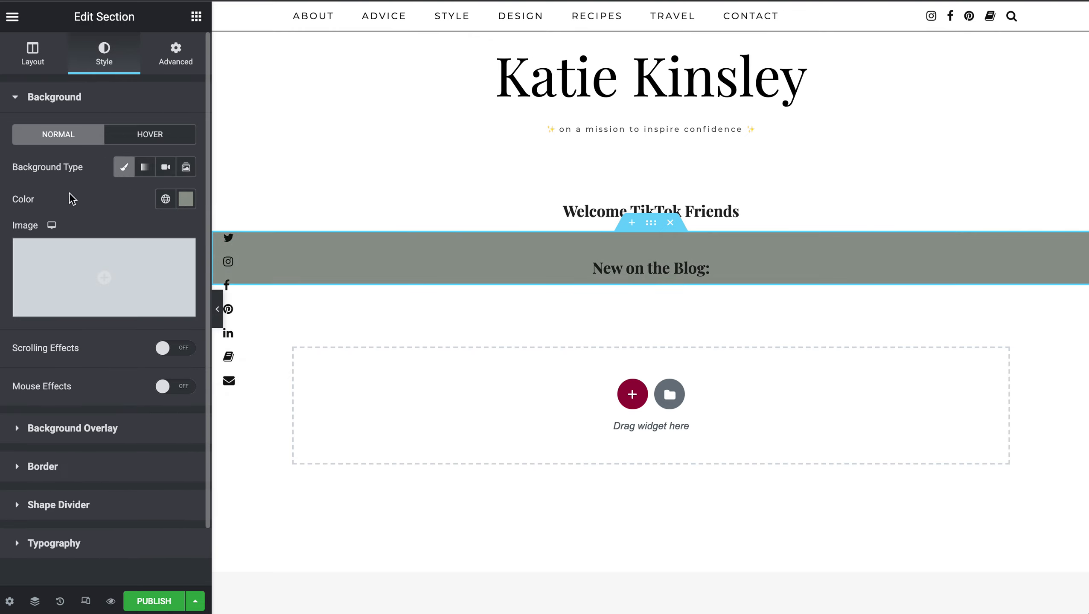
left_click(183, 200)
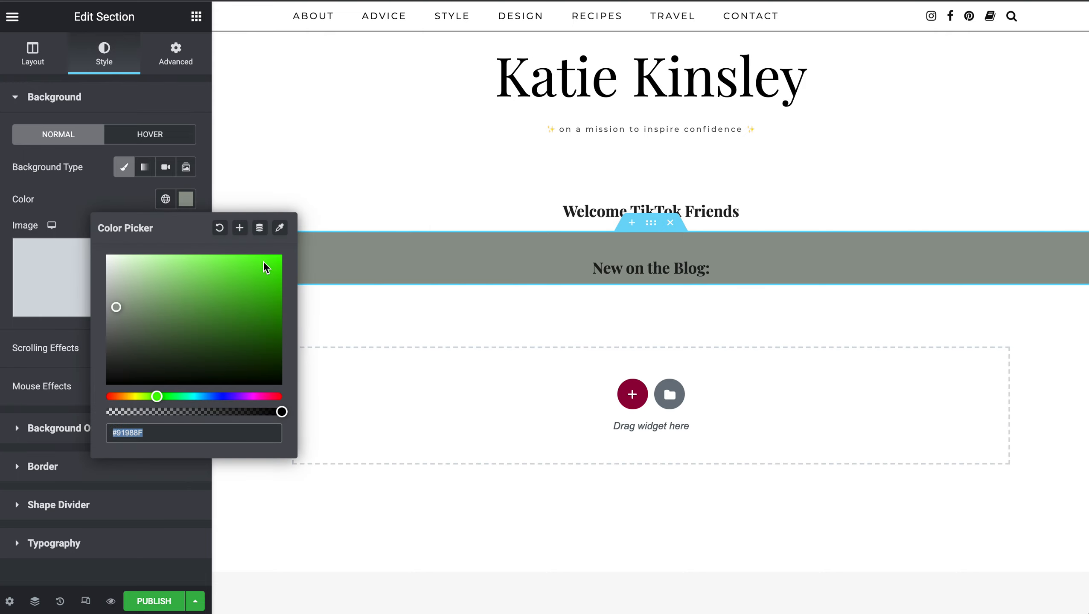
left_click_drag(126, 311, 125, 265)
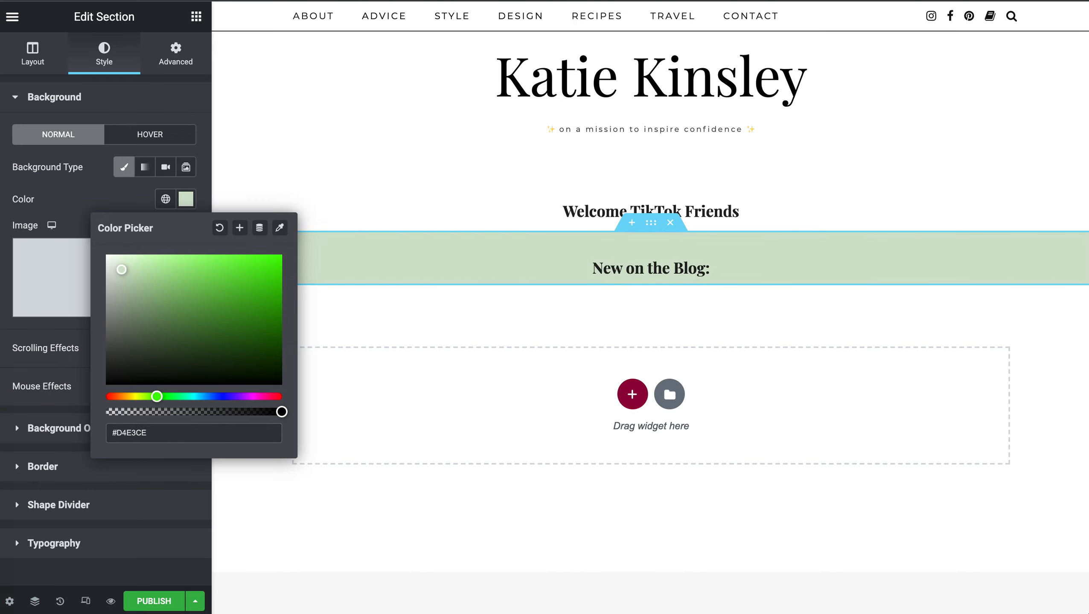
Add a Posts widget below the "New on the Blog:" heading in the green section
left_click(196, 20)
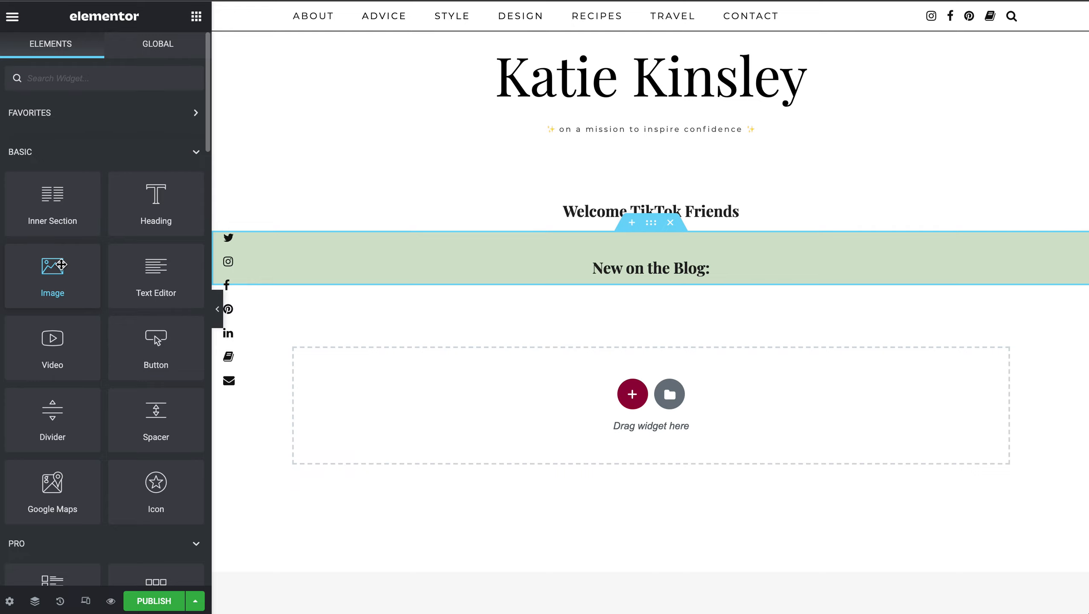
scroll(61, 265, "down", 3)
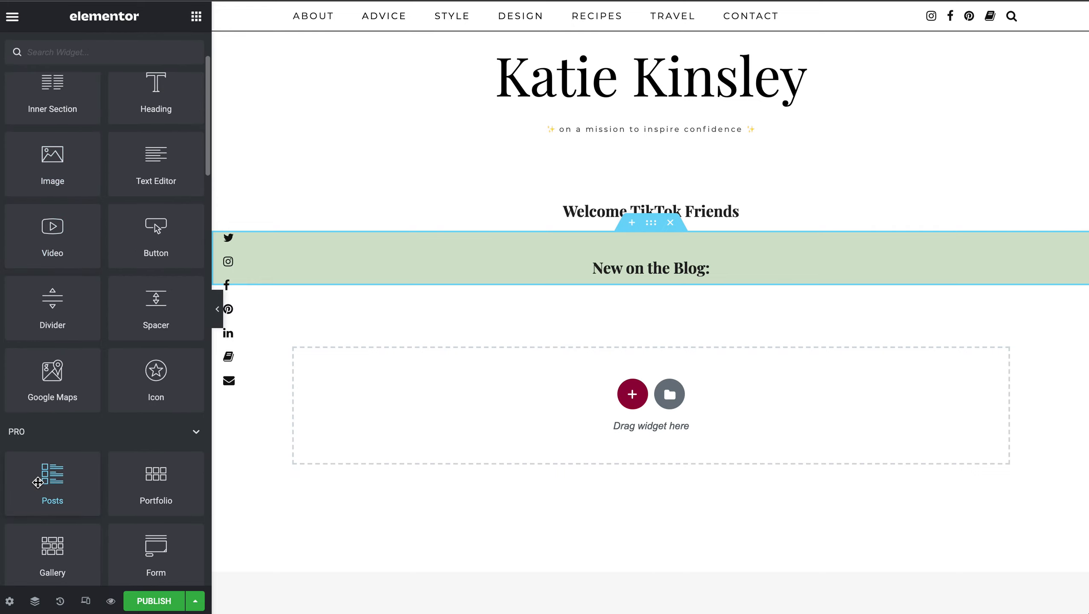
left_click_drag(38, 482, 633, 276)
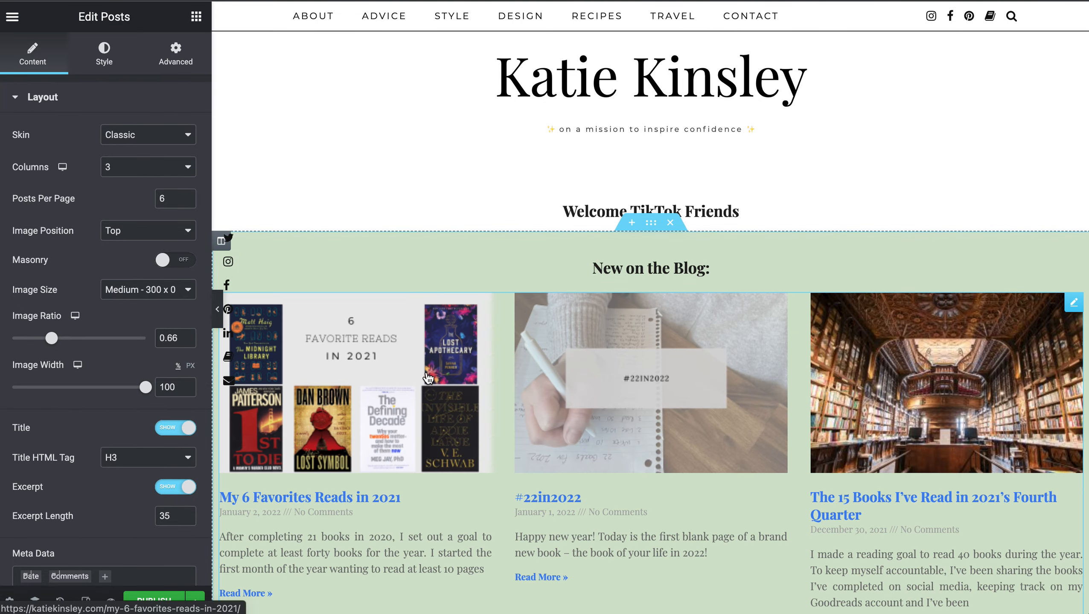
Set the Posts widget to 1 column and 1 post per page
scroll(655, 355, "down", 10)
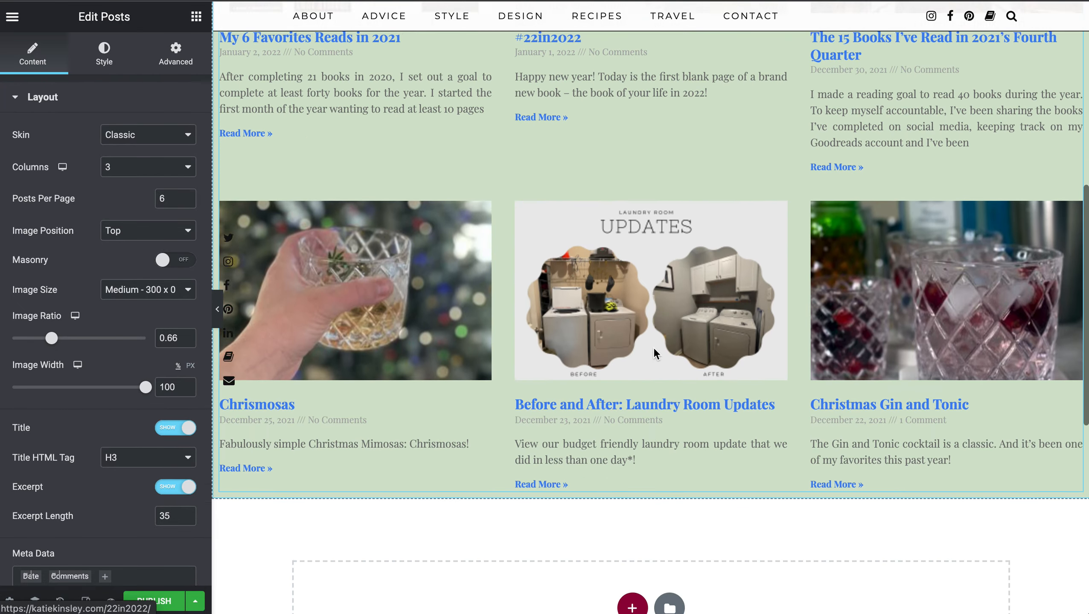
scroll(654, 347, "up", 6)
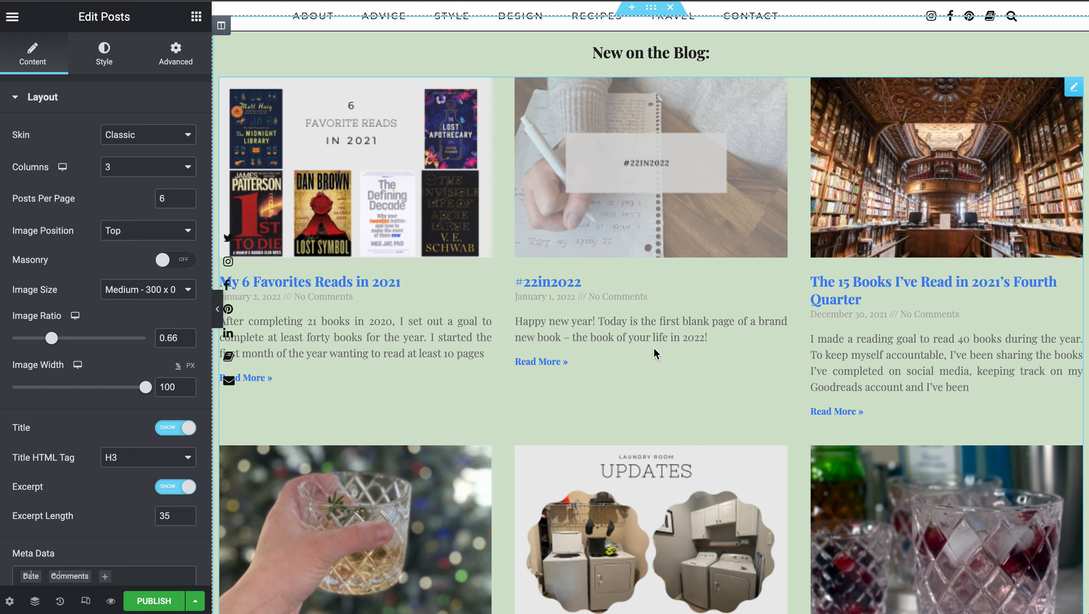
scroll(653, 347, "up", 2)
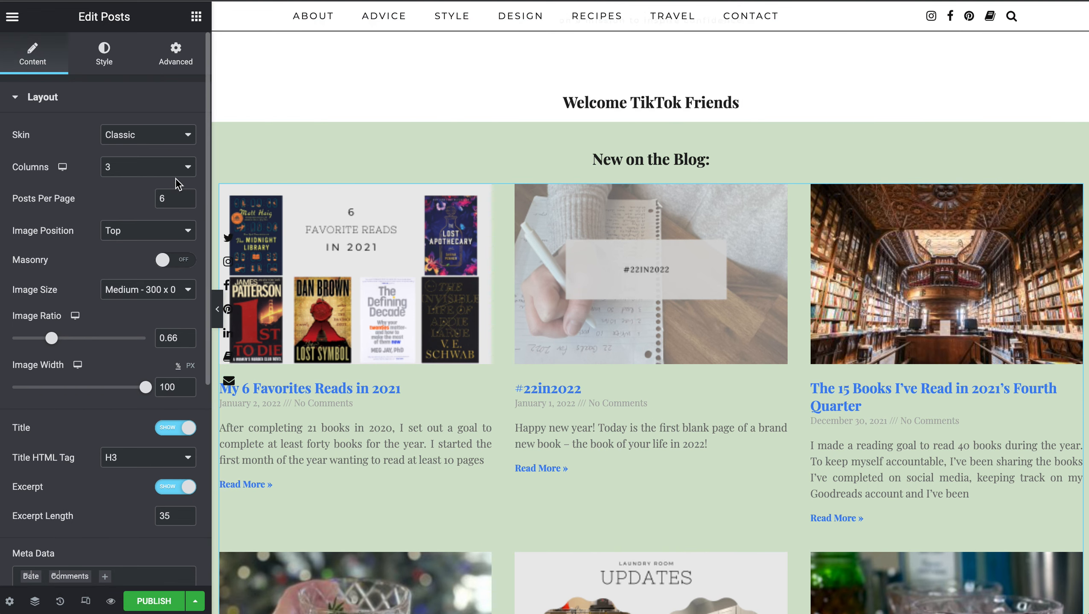
left_click(187, 171)
left_click(153, 141)
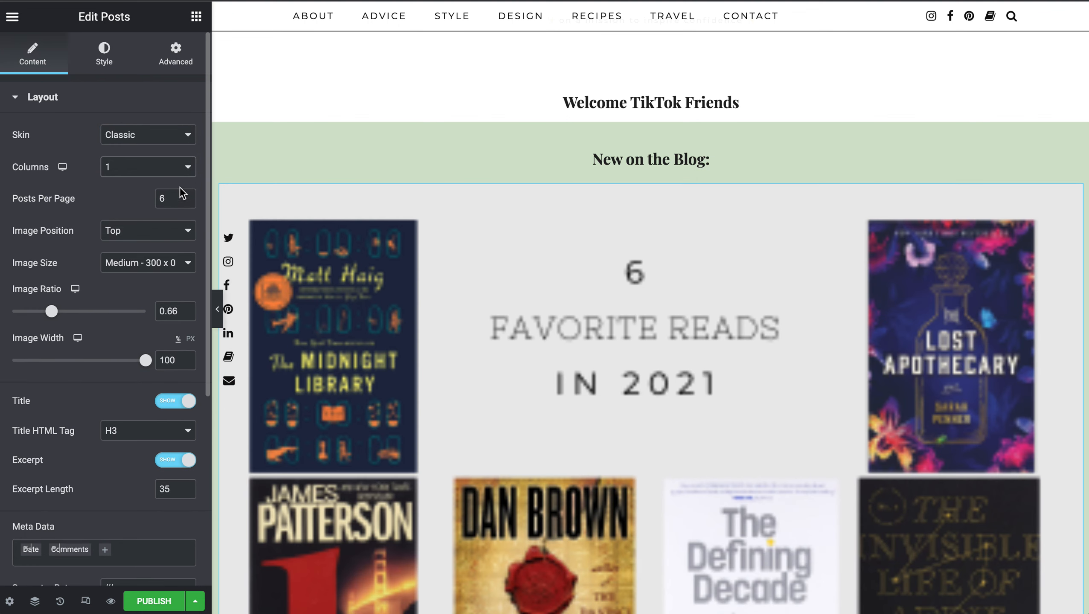
left_click(191, 193)
left_click(190, 200)
left_click(190, 200)
left_click(190, 200)
left_click(191, 200)
left_click(190, 200)
left_click(190, 201)
left_click(187, 195)
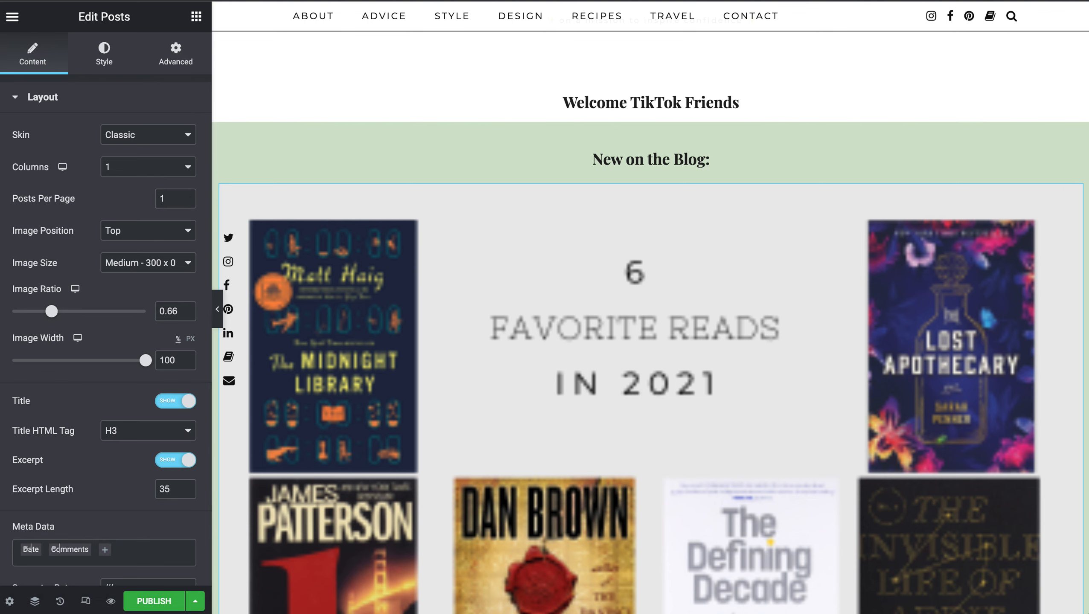
Duplicate the green blog section containing the heading and Posts widget
mouse_move(651, 121)
right_click(651, 122)
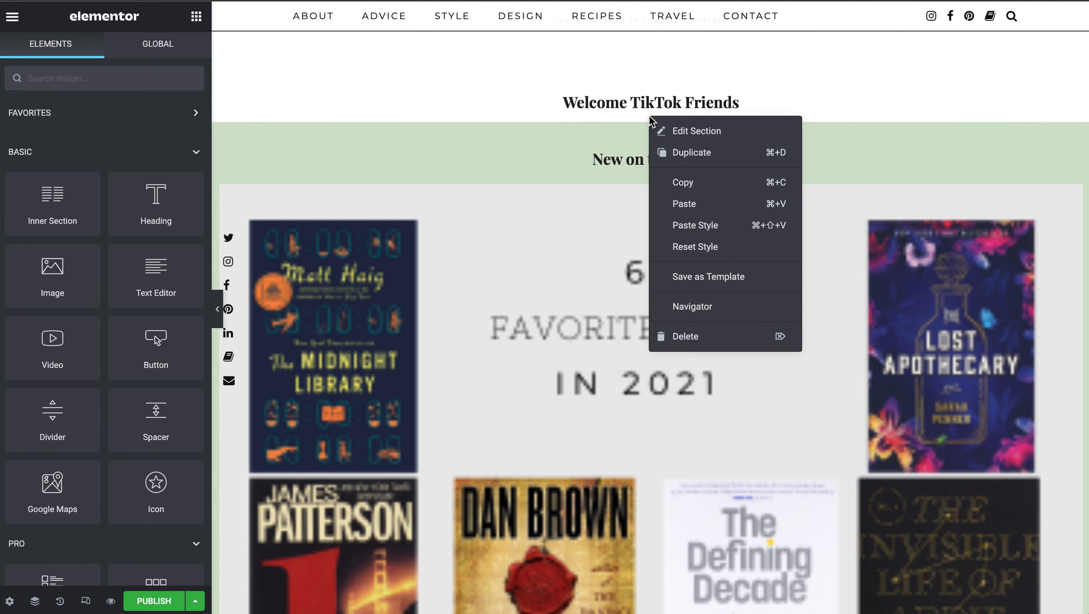
left_click(649, 131)
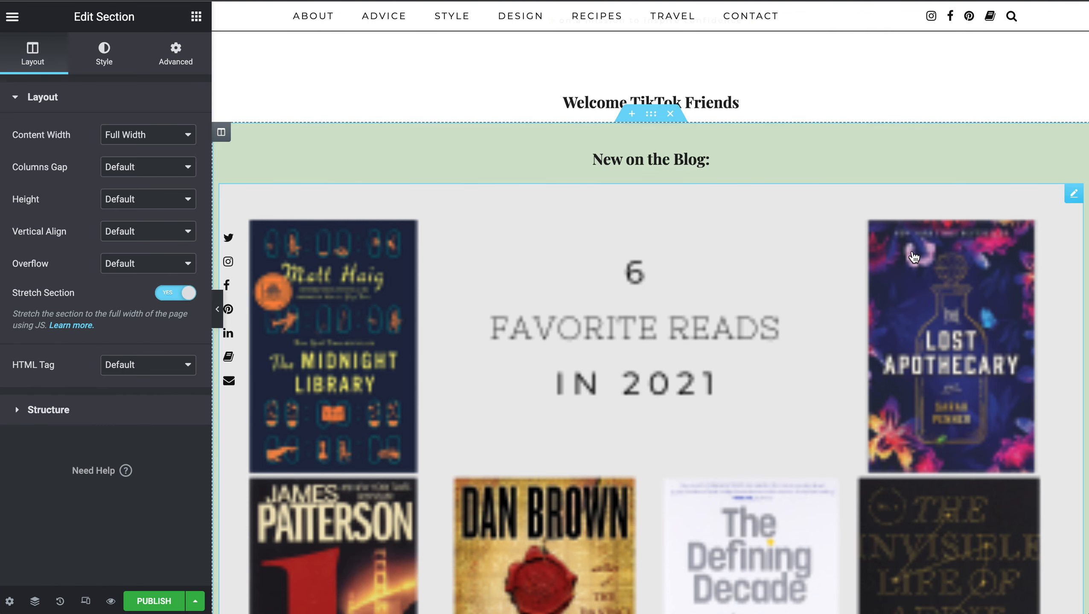
Delete the Posts widget from the upper blog section and the "New on the Blog:" heading from the lower copy
scroll(778, 257, "down", 9)
scroll(779, 257, "down", 6)
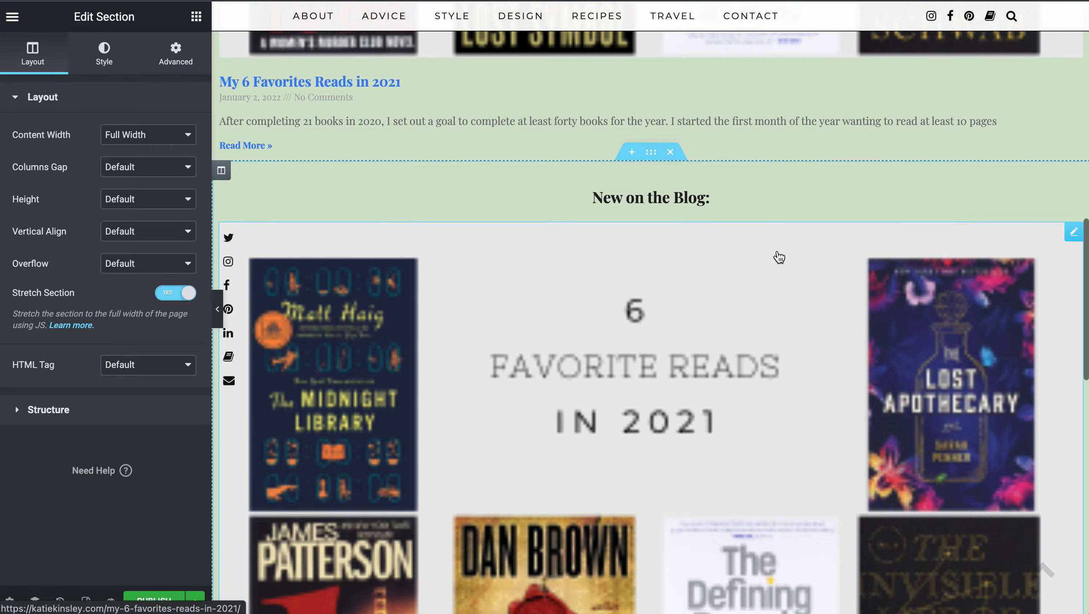
scroll(779, 257, "up", 13)
scroll(779, 257, "up", 3)
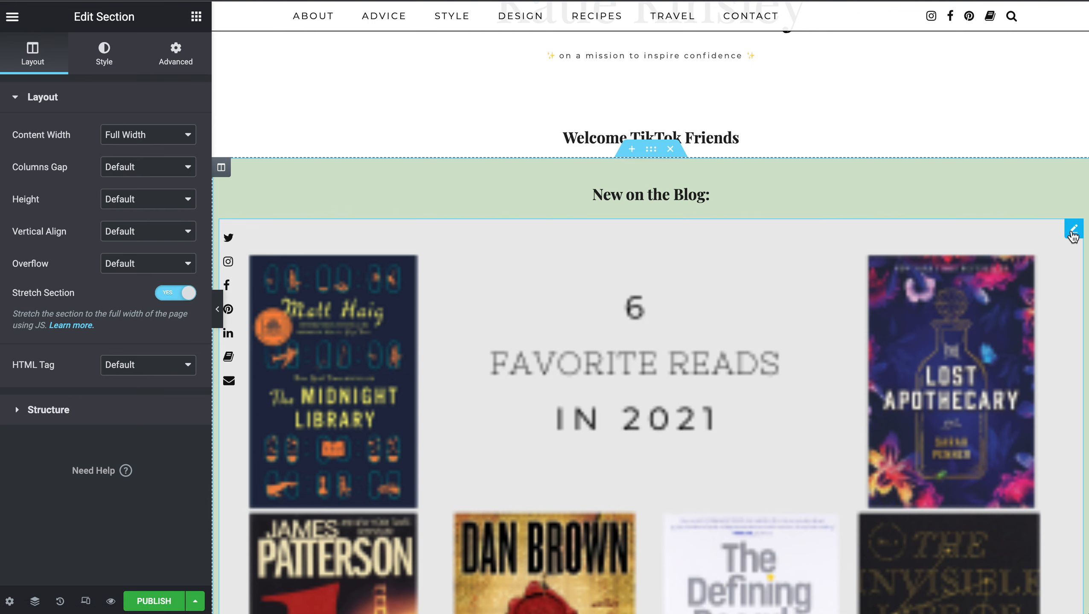
right_click(788, 267)
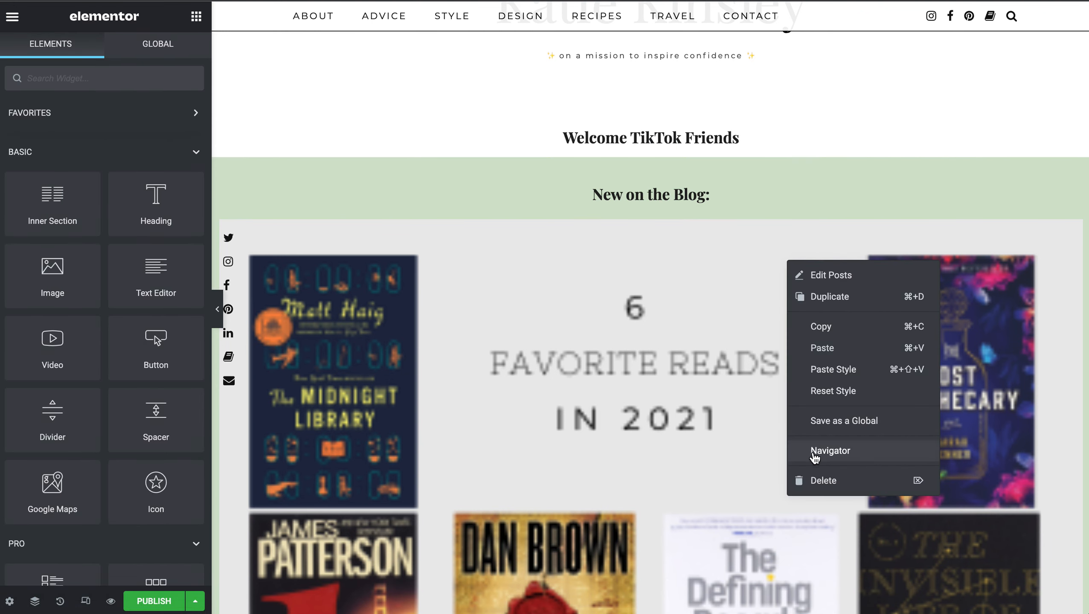
left_click(824, 481)
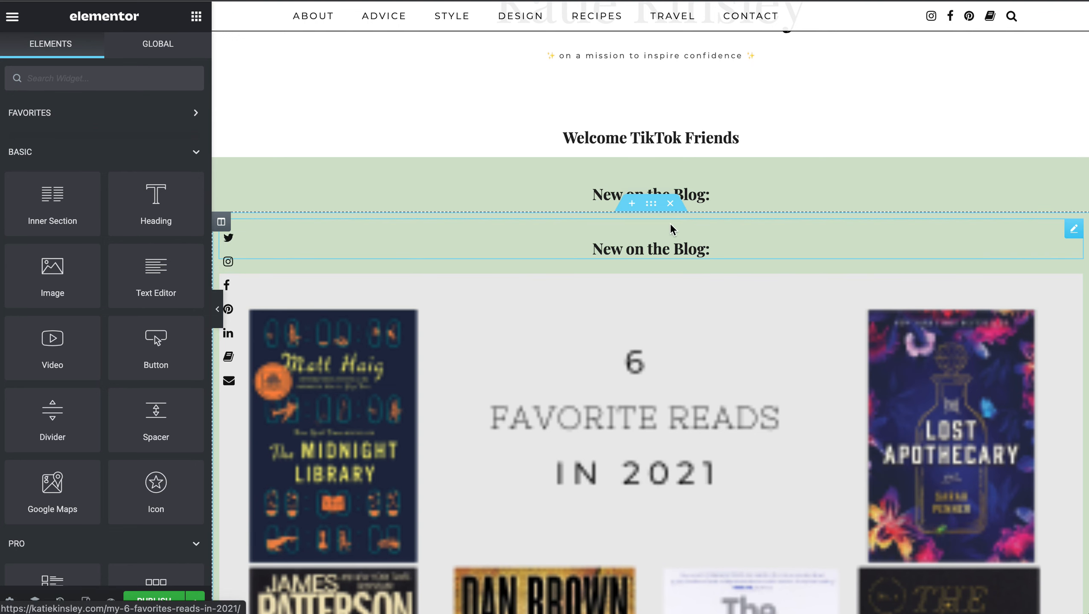
right_click(702, 252)
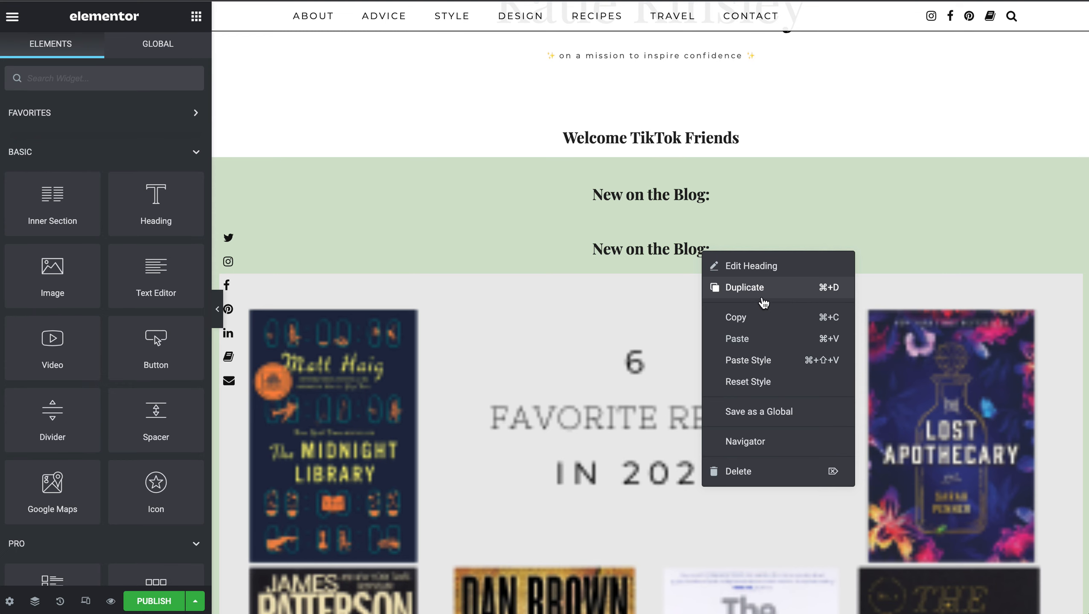
left_click(751, 472)
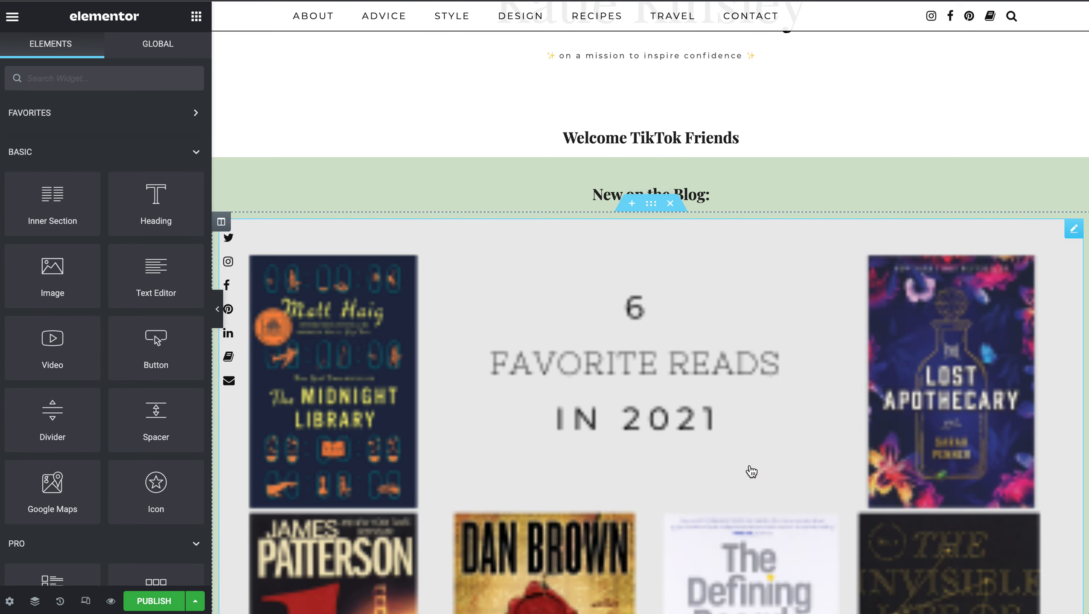
left_click(652, 212)
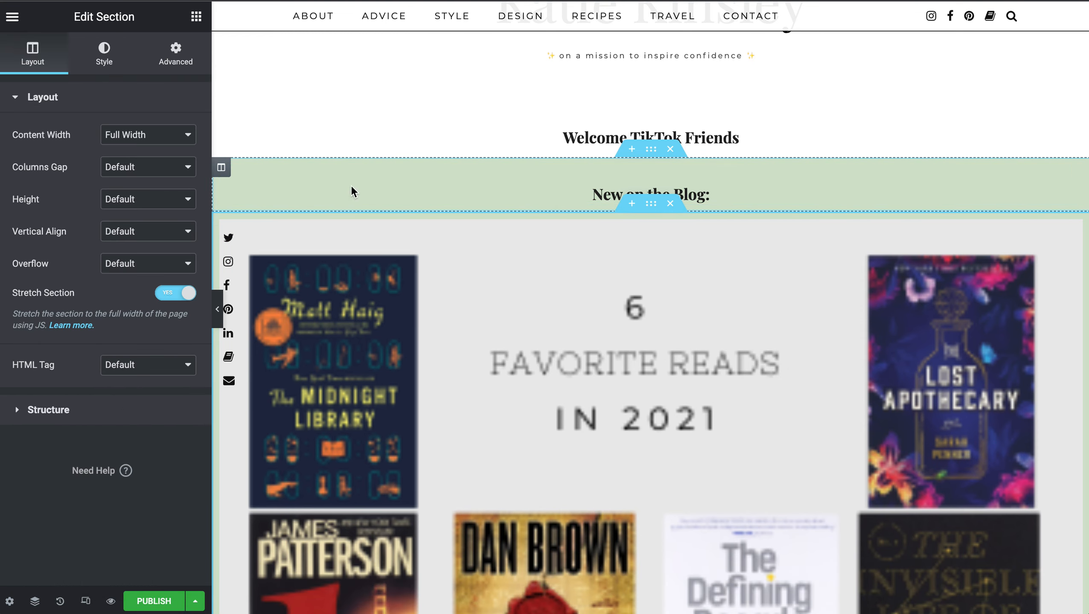
left_click(174, 63)
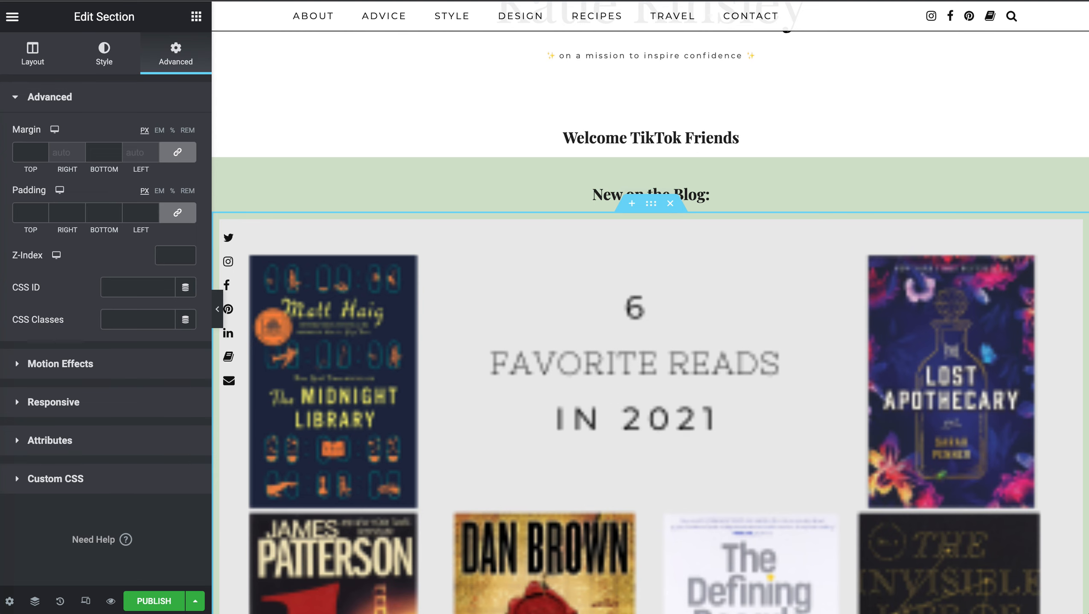
Add a new section with three equal columns below the green Posts section
scroll(601, 282, "down", 10)
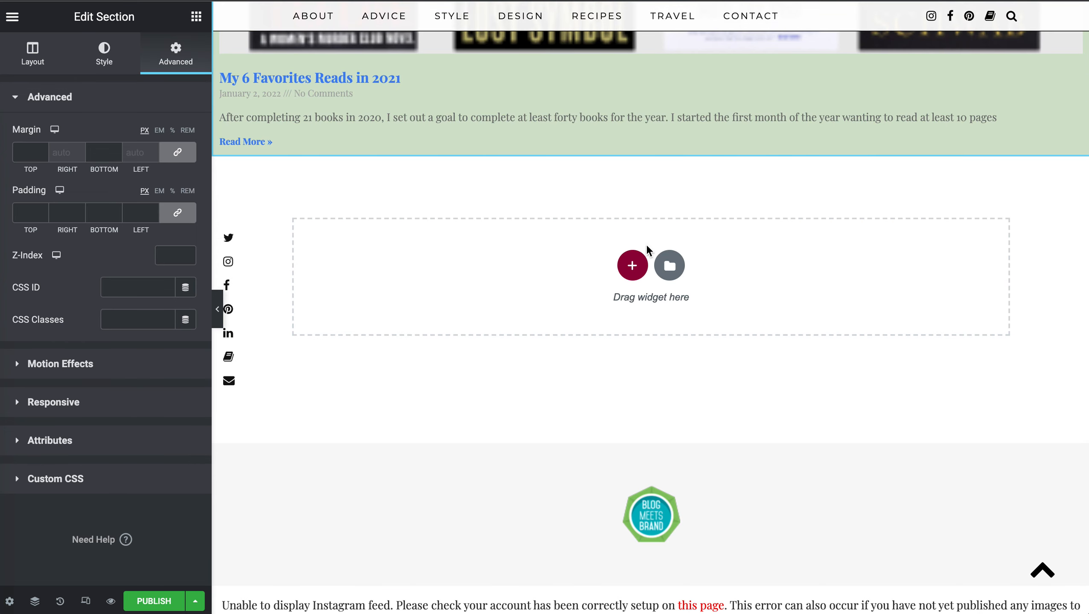
left_click(633, 268)
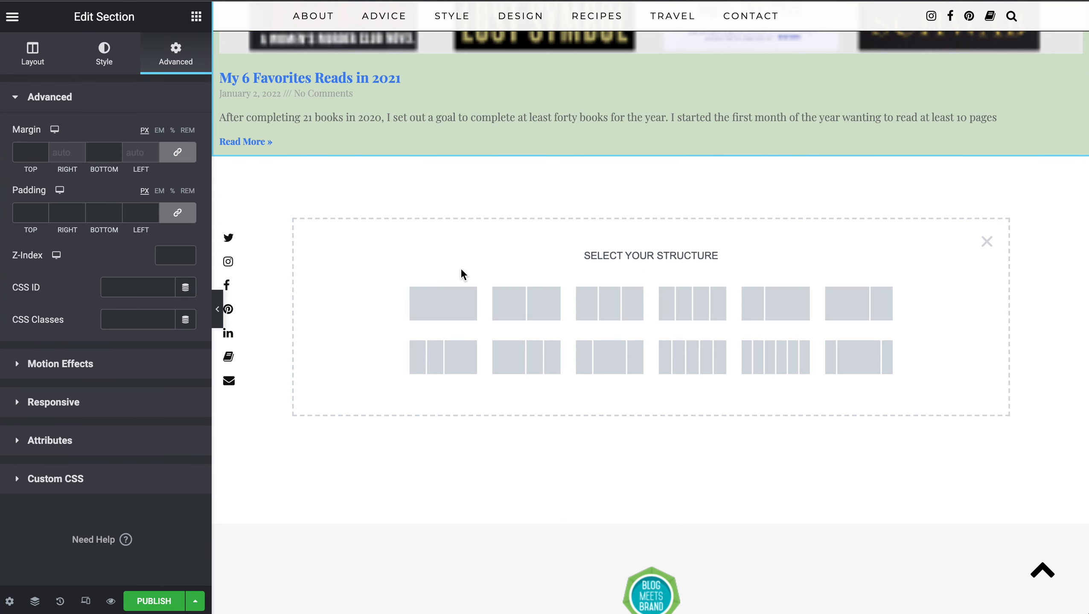
left_click(613, 312)
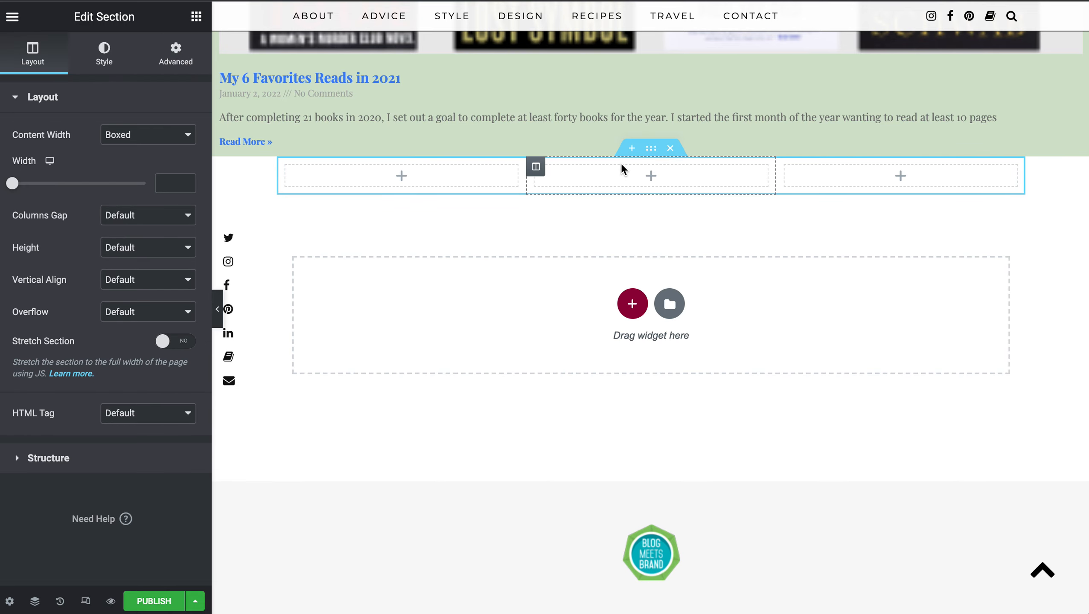
Move the column holding the Posts widget from the green section into the middle of the new three-column section
scroll(623, 167, "up", 5)
scroll(623, 172, "up", 5)
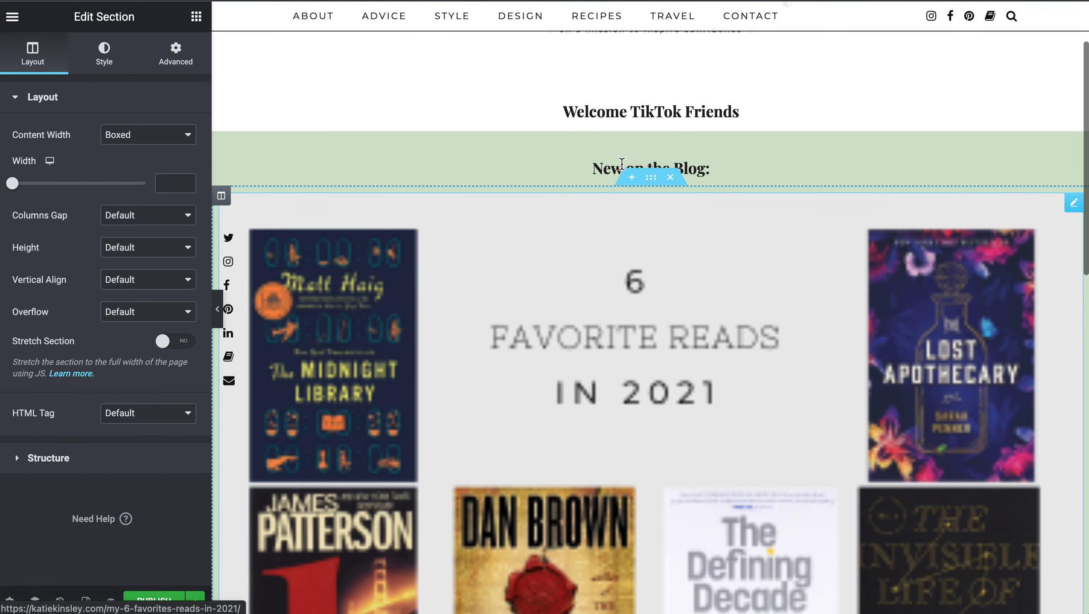
left_click_drag(1080, 207, 836, 267)
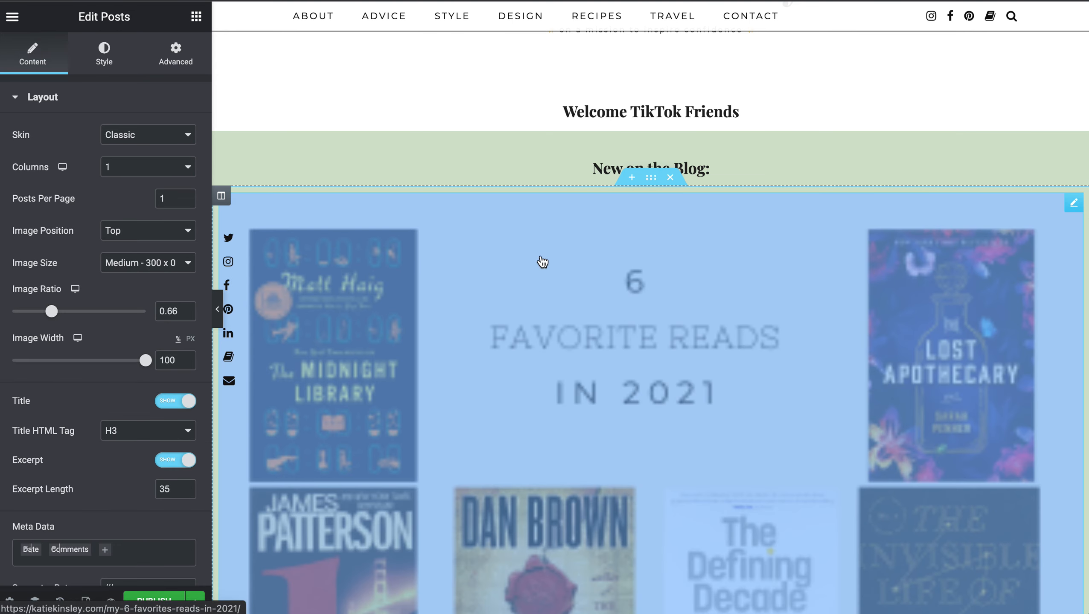
left_click_drag(221, 198, 570, 266)
scroll(570, 267, "up", 5)
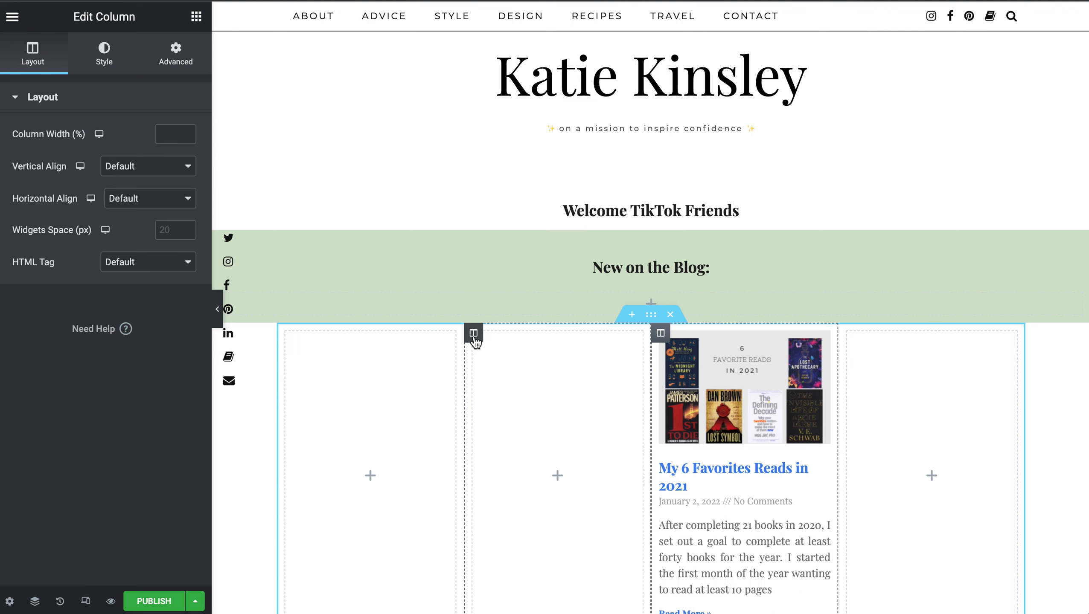
Delete the surplus empty column beside the Posts column and the emptied green section above it
right_click(473, 334)
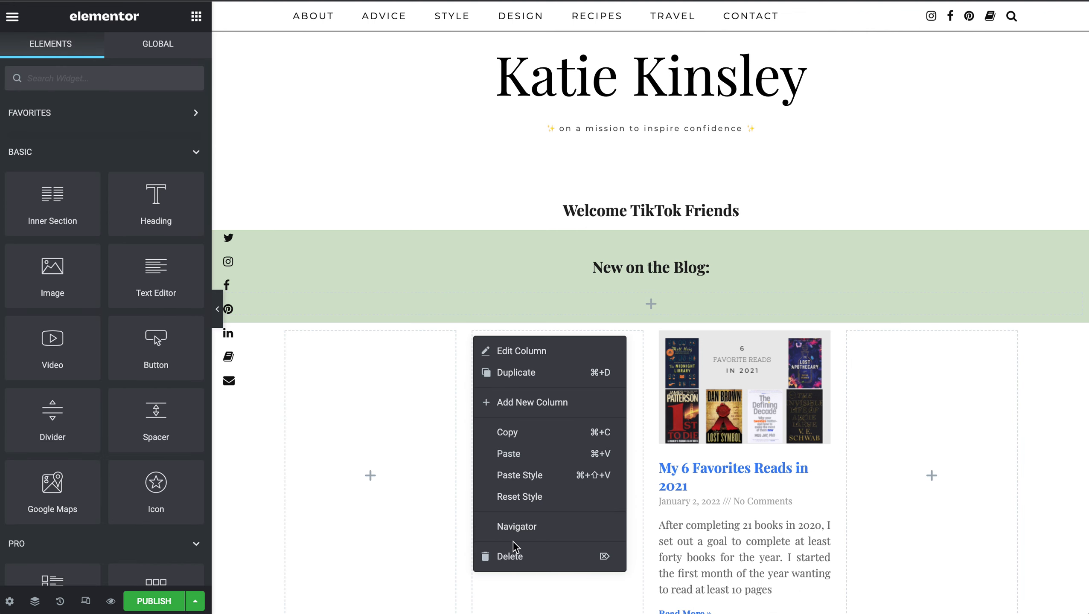
left_click(515, 557)
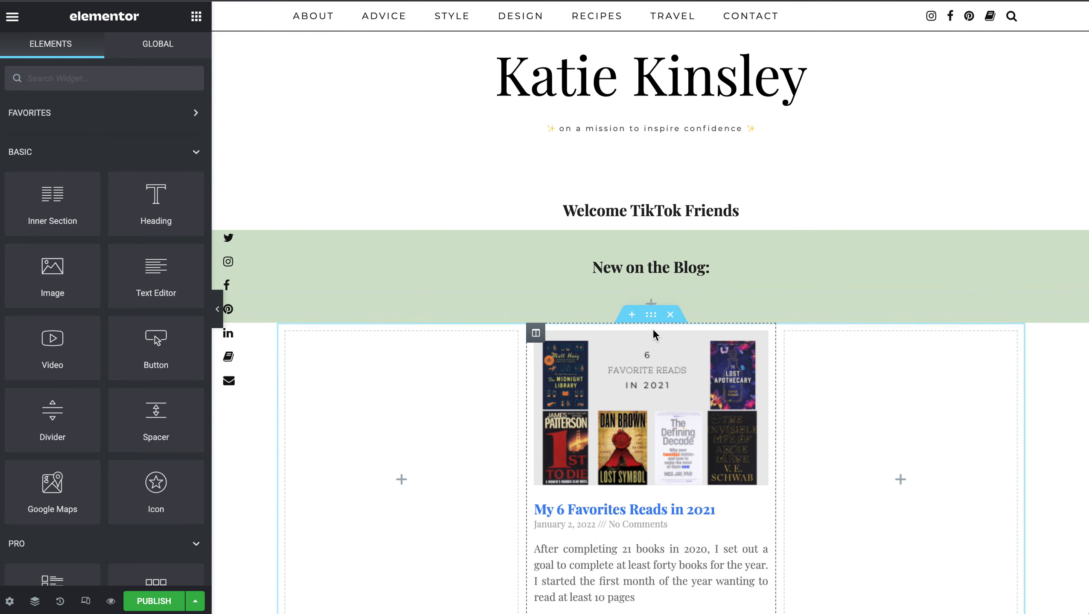
right_click(653, 283)
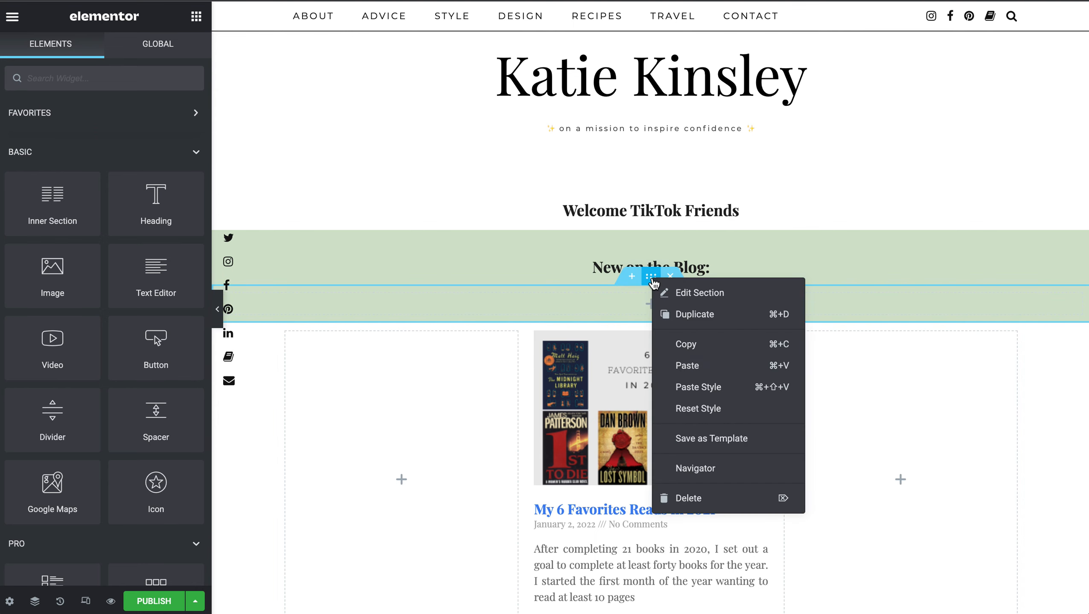
left_click(694, 499)
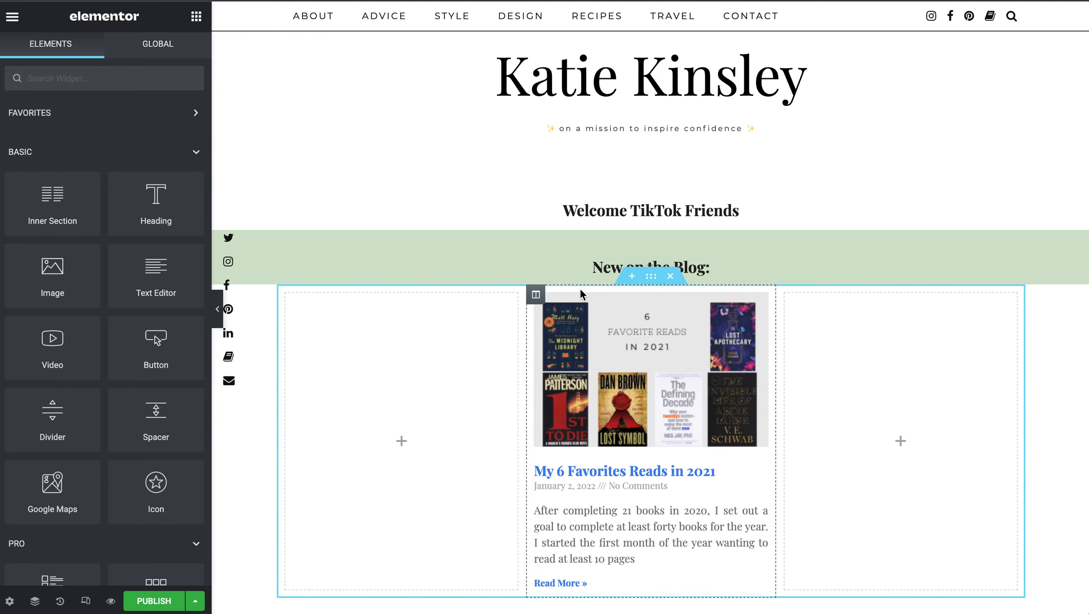
Set the three-column section's content width to Full Width and enable Stretch Section
left_click(651, 277)
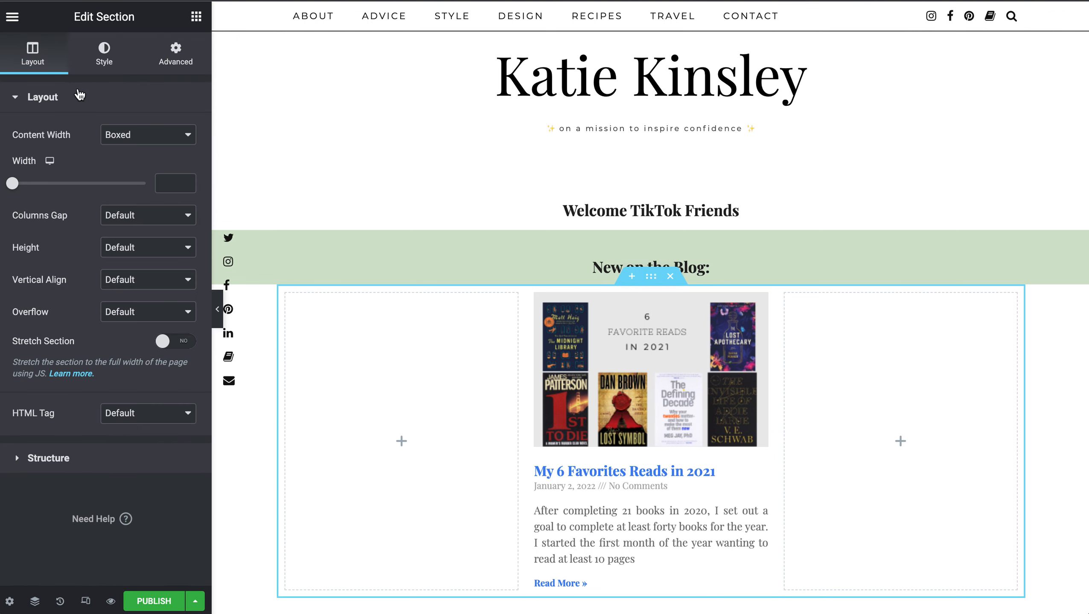
left_click(164, 147)
left_click(153, 150)
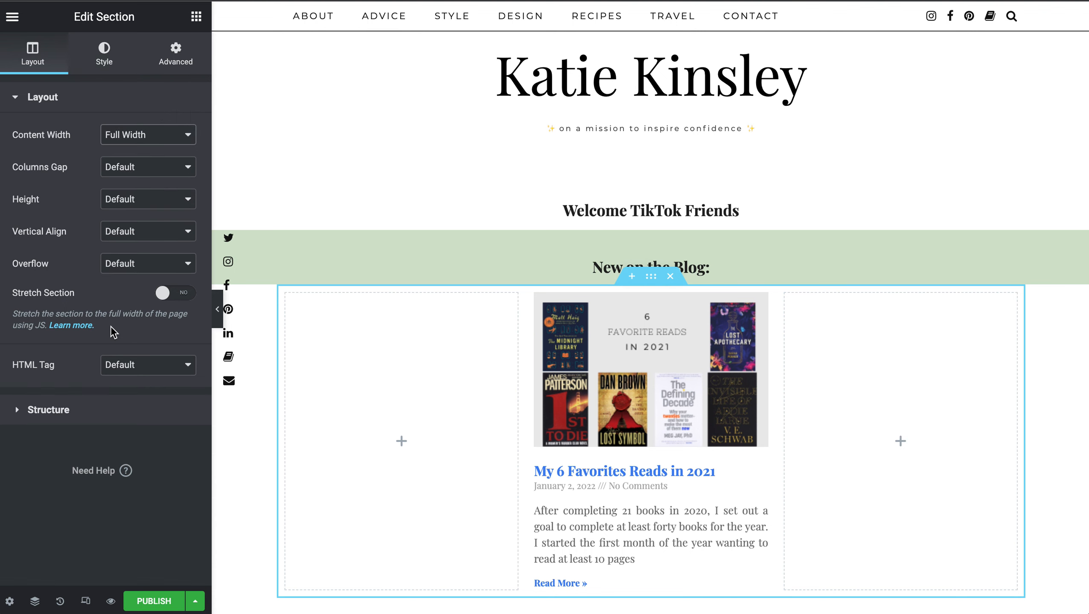
left_click(161, 293)
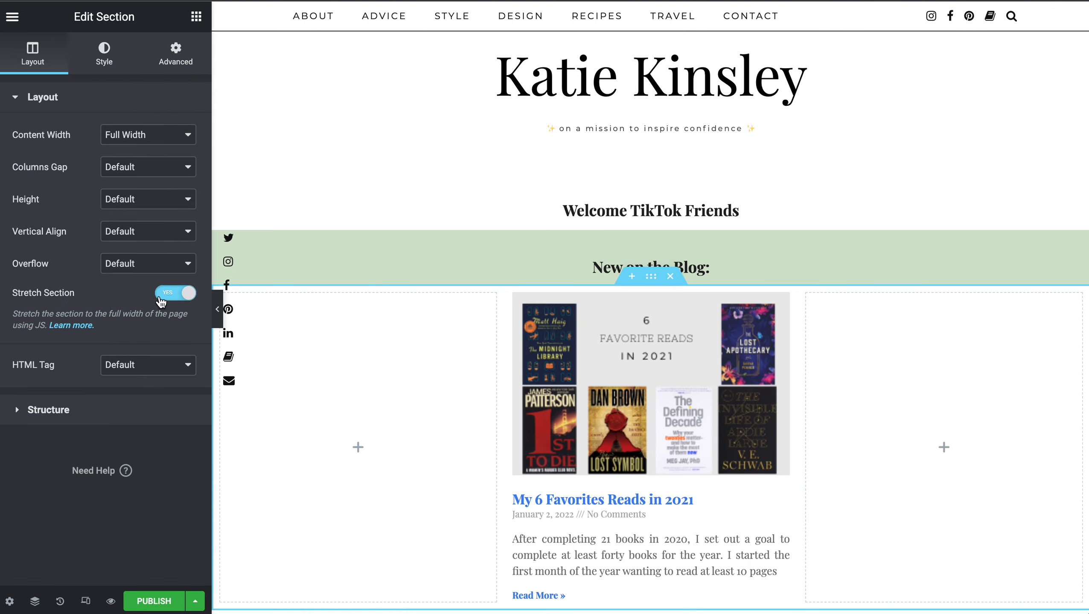
scroll(633, 339, "down", 4)
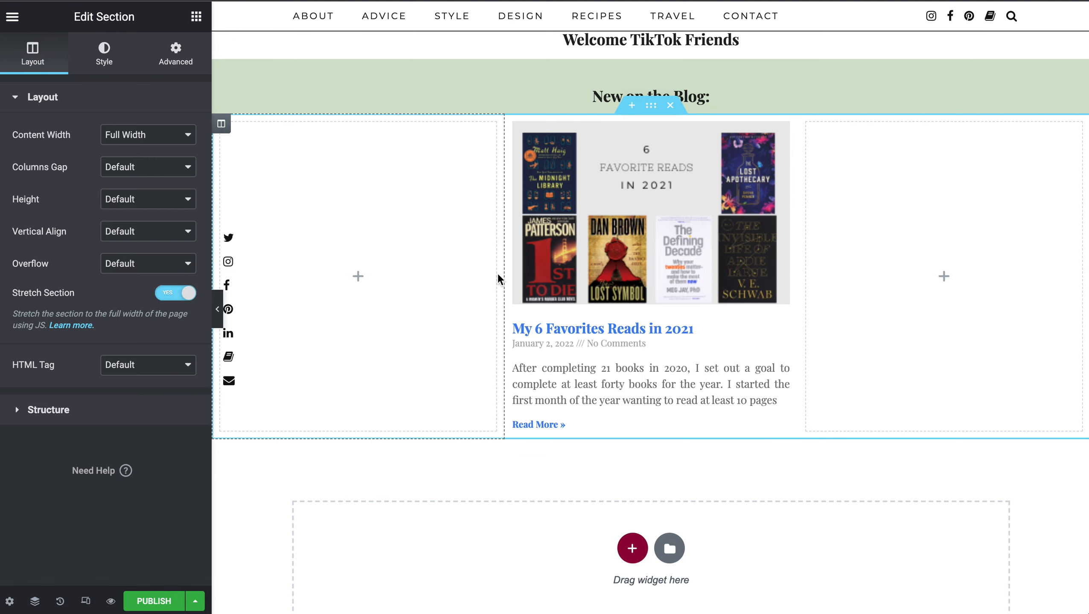
Widen the middle column holding the Posts widget on both sides to about half of the row's width
left_click_drag(504, 272, 425, 275)
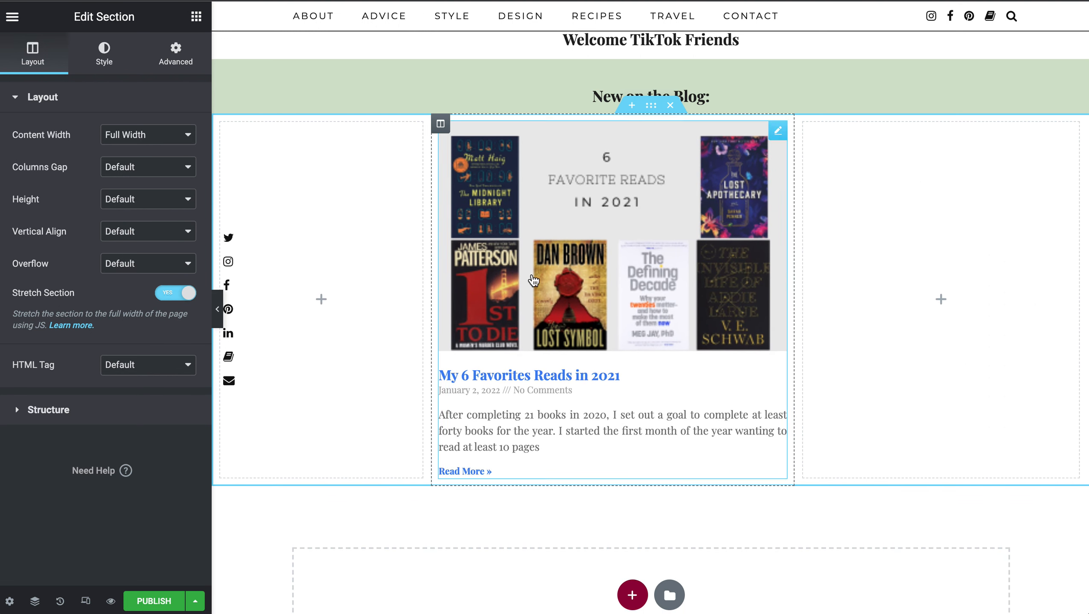
left_click_drag(794, 302, 868, 312)
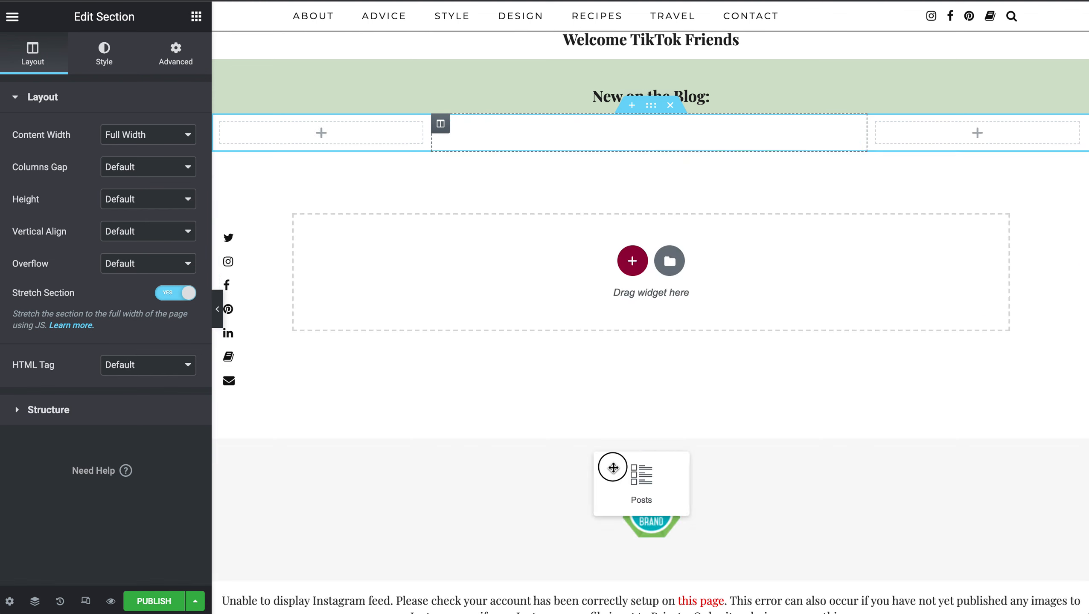
Open the Posts widget in the middle column for editing and hide its excerpt
left_click(648, 261)
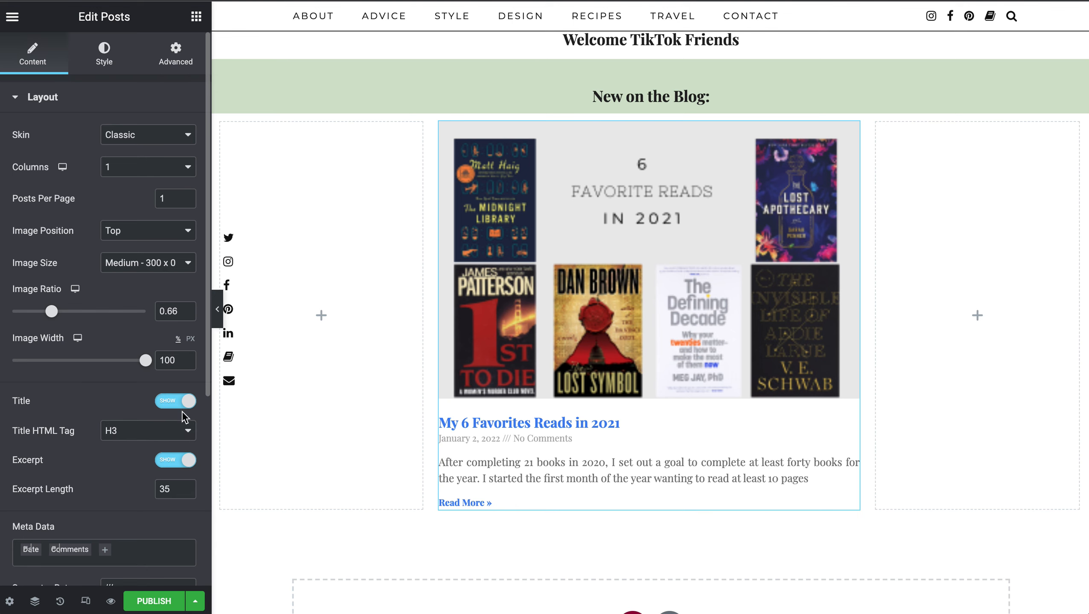
left_click(188, 470)
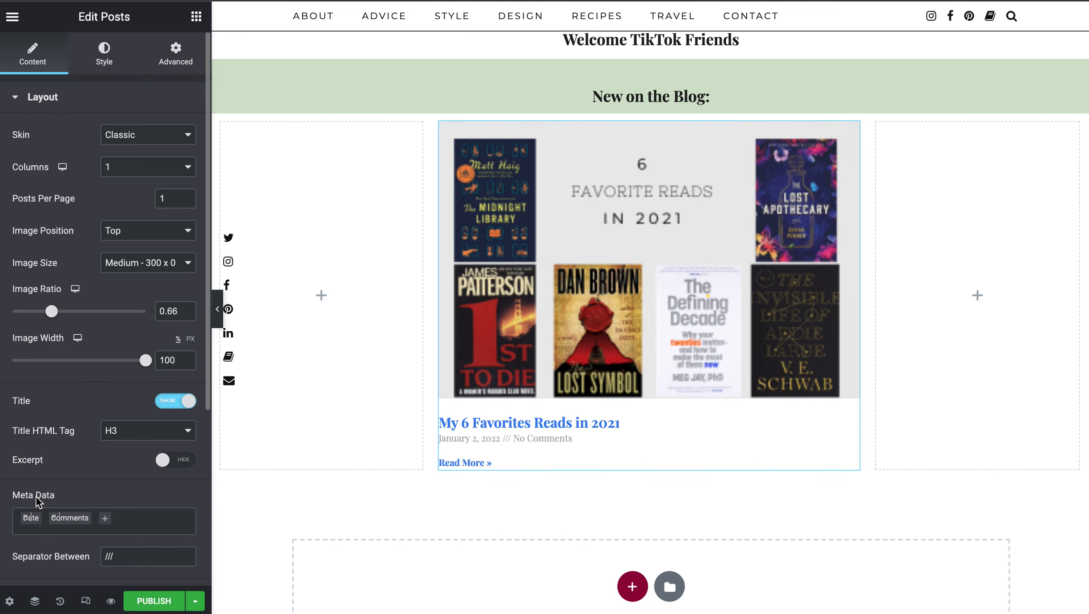
Remove Comments and Date from the Posts widget's metadata and hide the Read More link
scroll(36, 496, "down", 2)
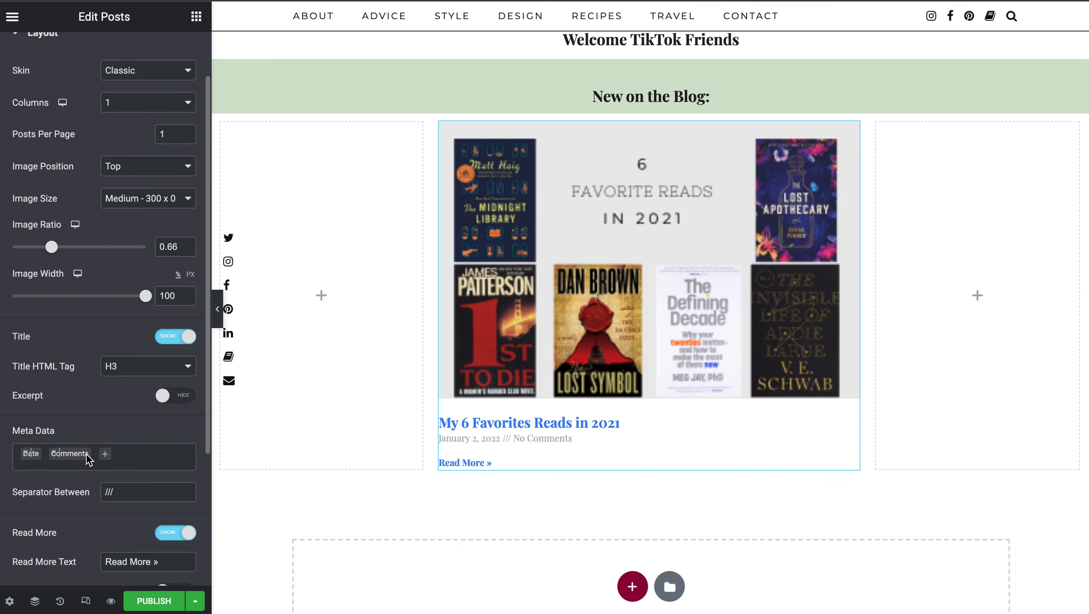
left_click(136, 459)
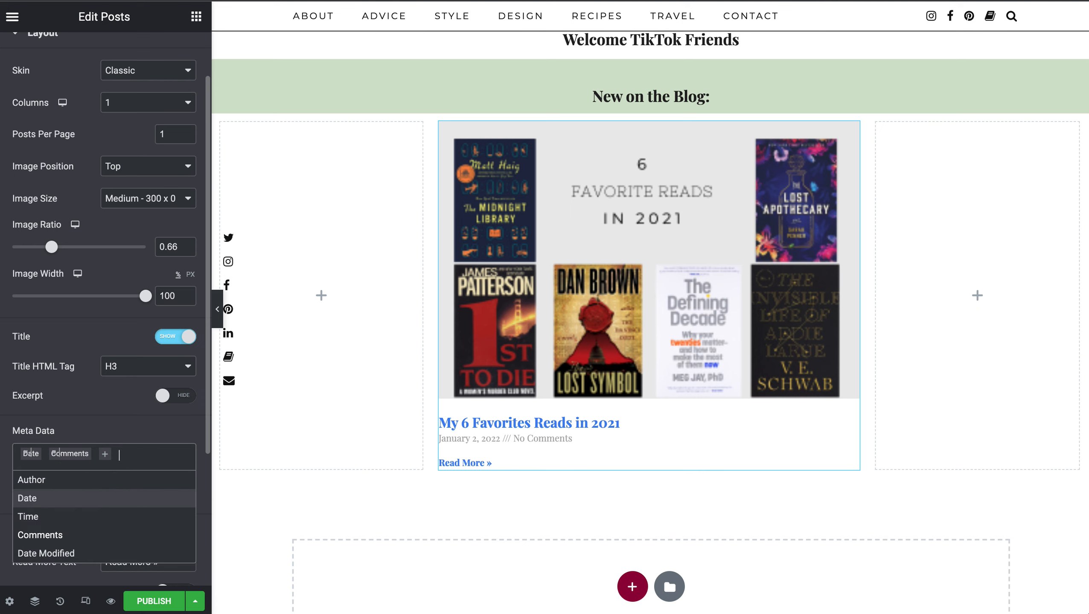
left_click(46, 450)
left_click(57, 457)
left_click(54, 454)
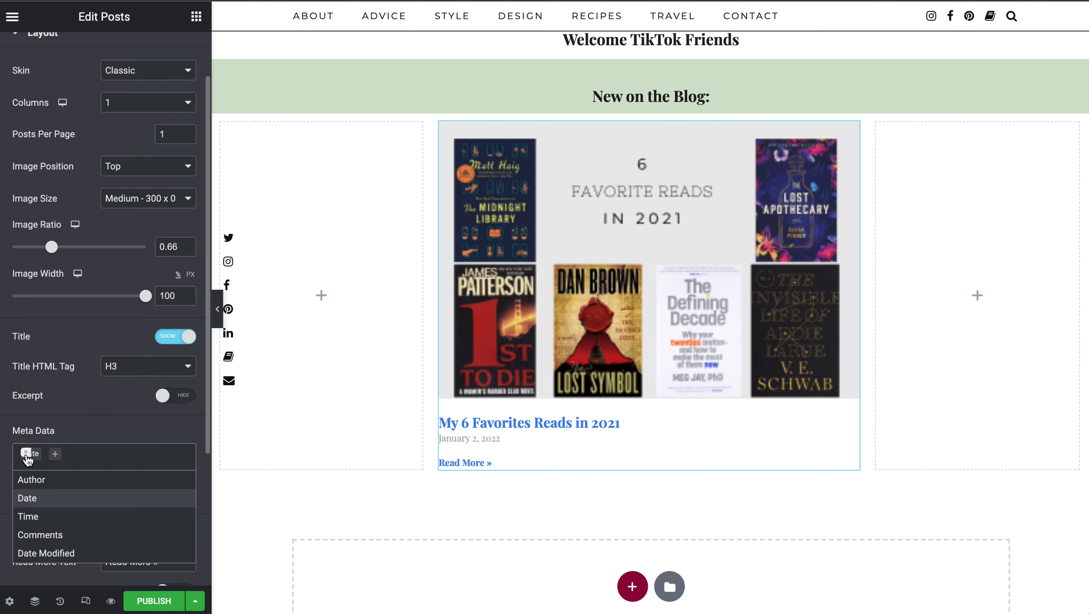
left_click(26, 453)
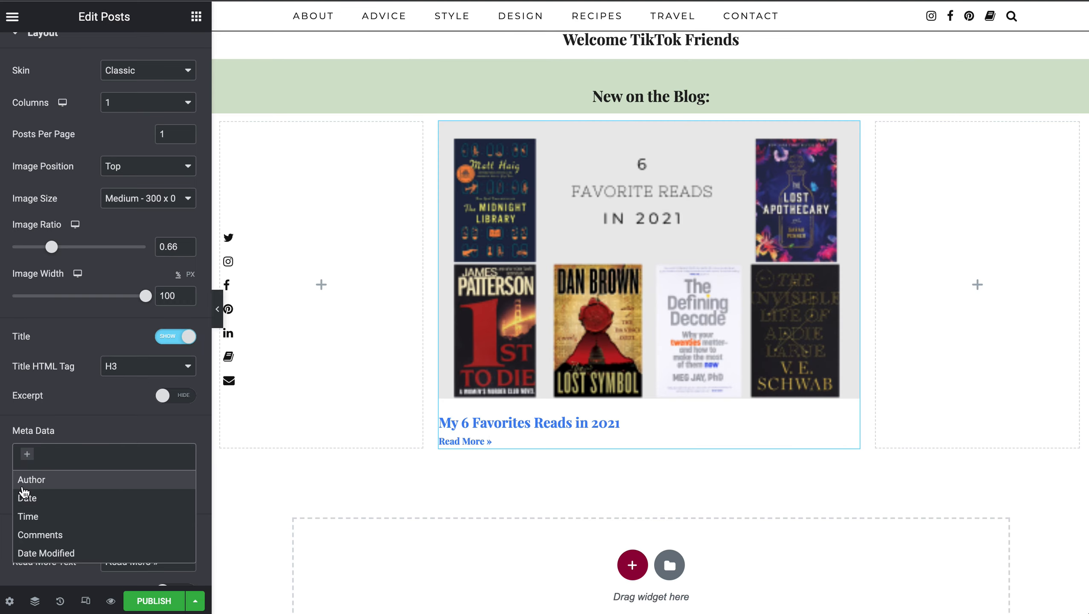
left_click(82, 438)
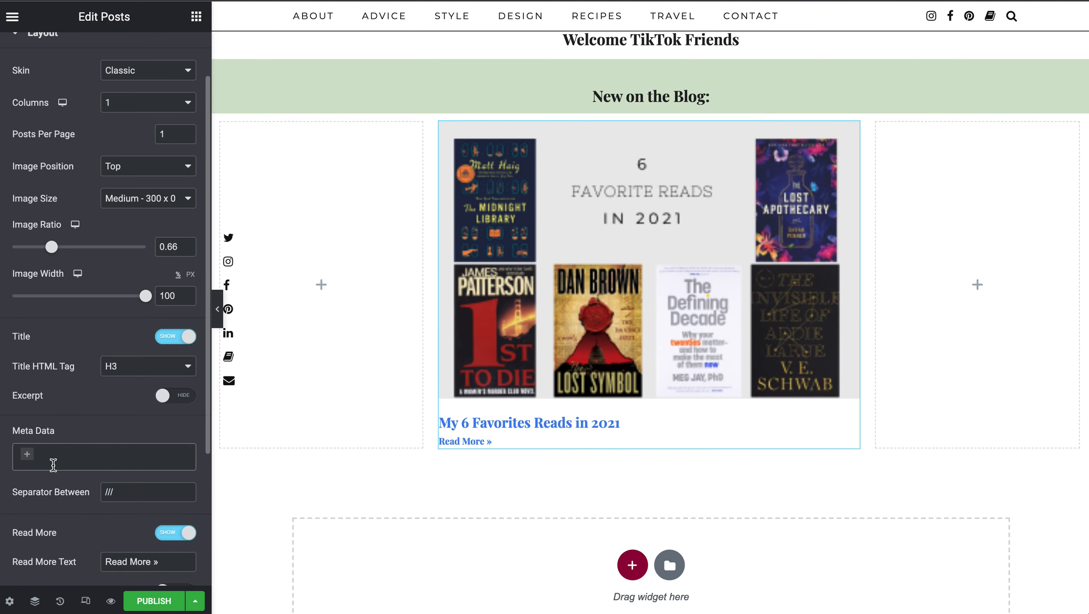
left_click(188, 533)
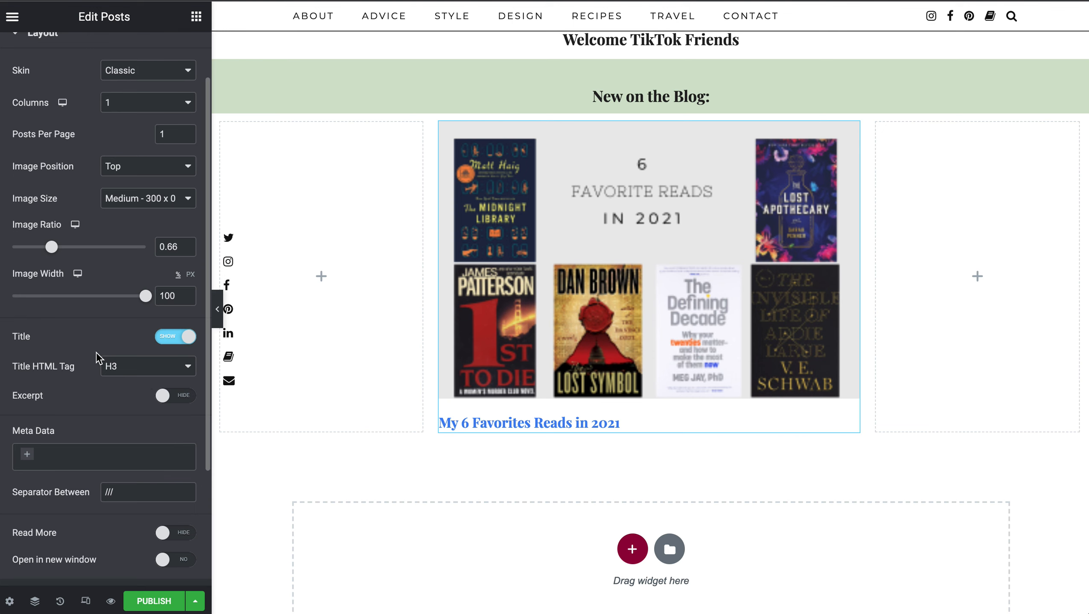
Examine the Posts widget's image position choices, its query source and include options, and its pagination setting
scroll(98, 358, "up", 1)
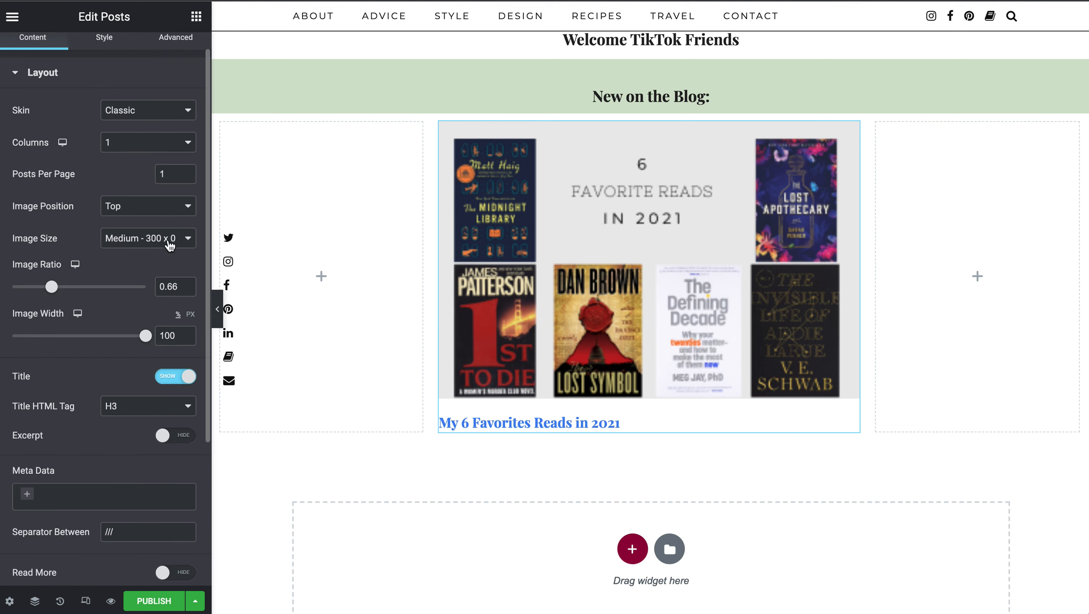
left_click(182, 217)
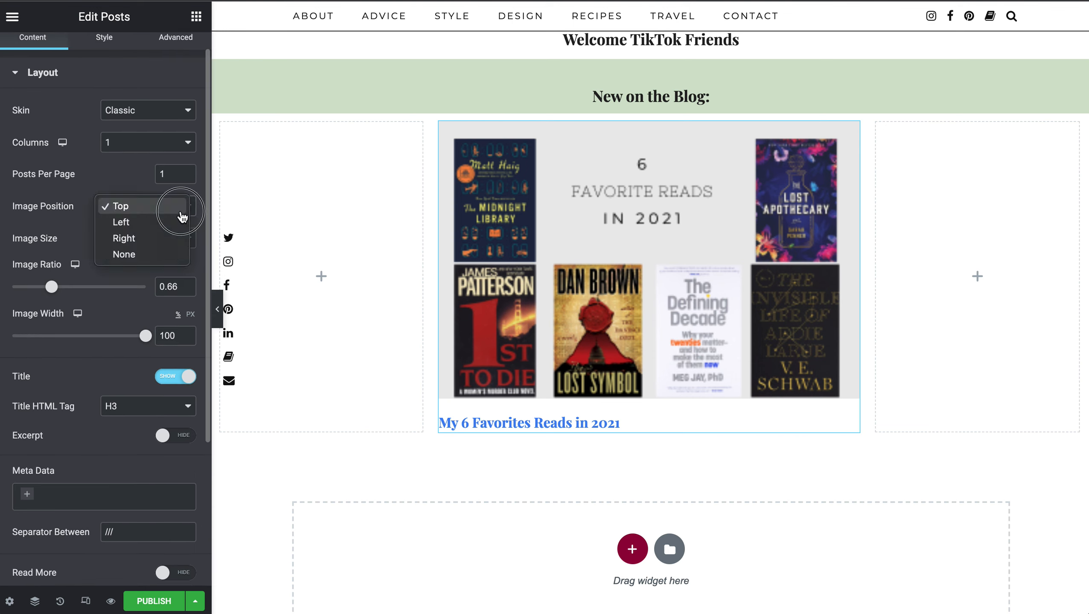
left_click(163, 212)
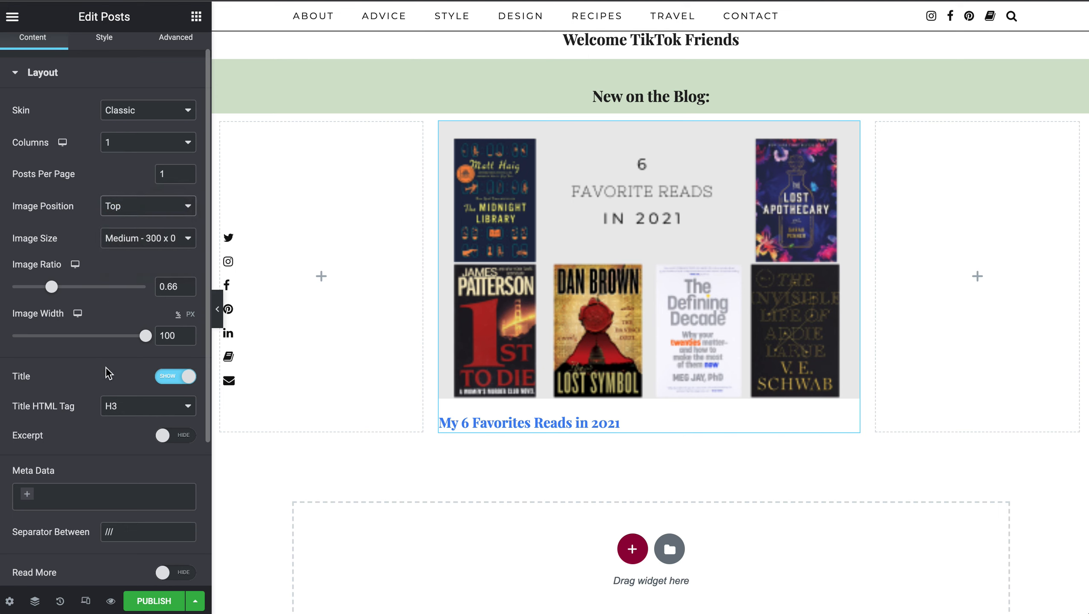
scroll(108, 372, "down", 4)
scroll(108, 373, "down", 1)
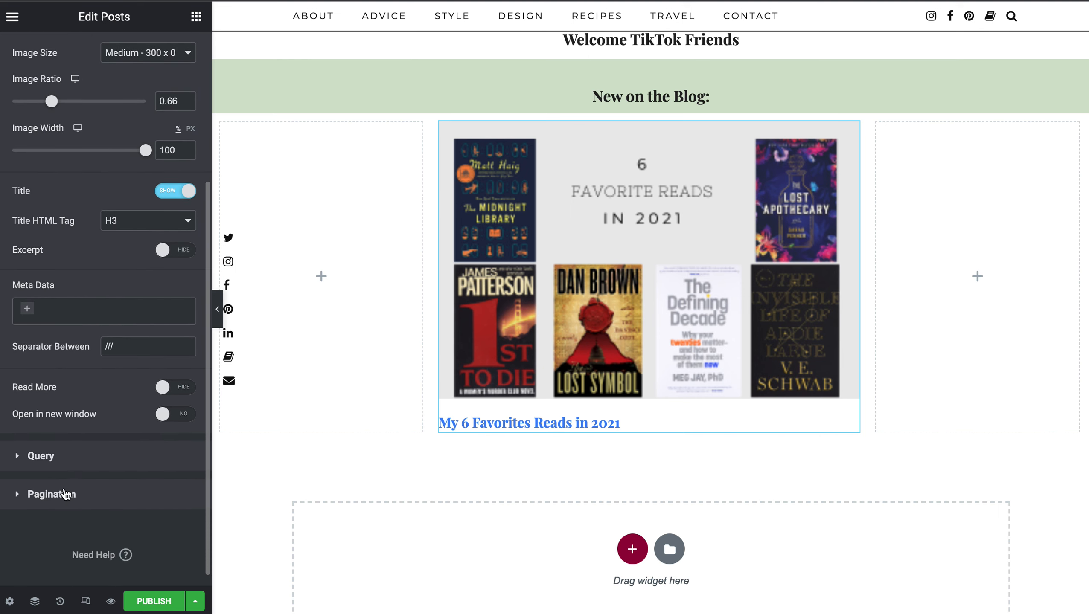
left_click(65, 494)
left_click(52, 142)
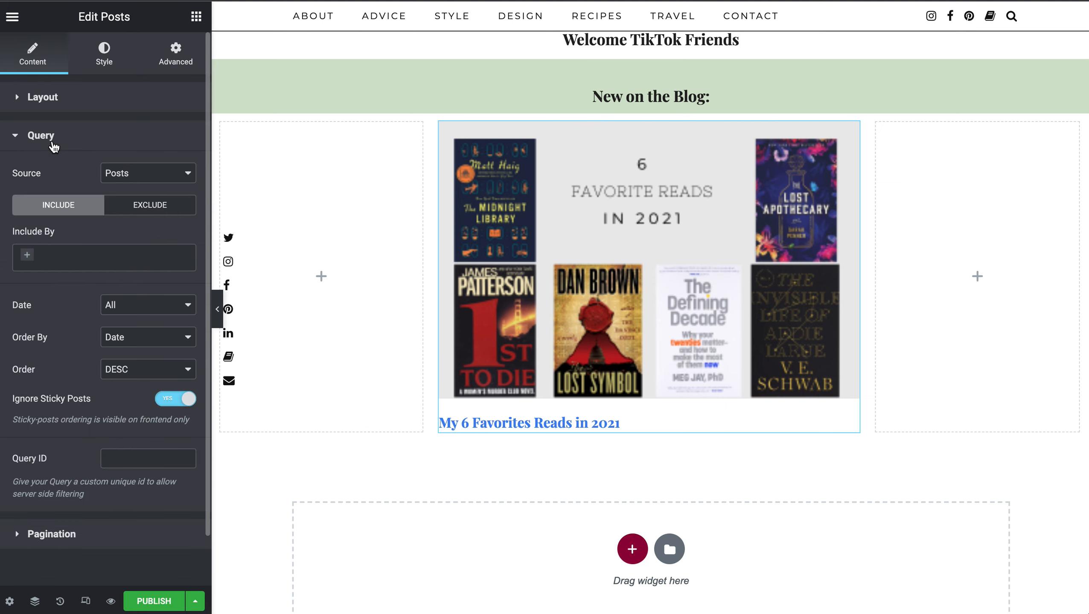
left_click(80, 253)
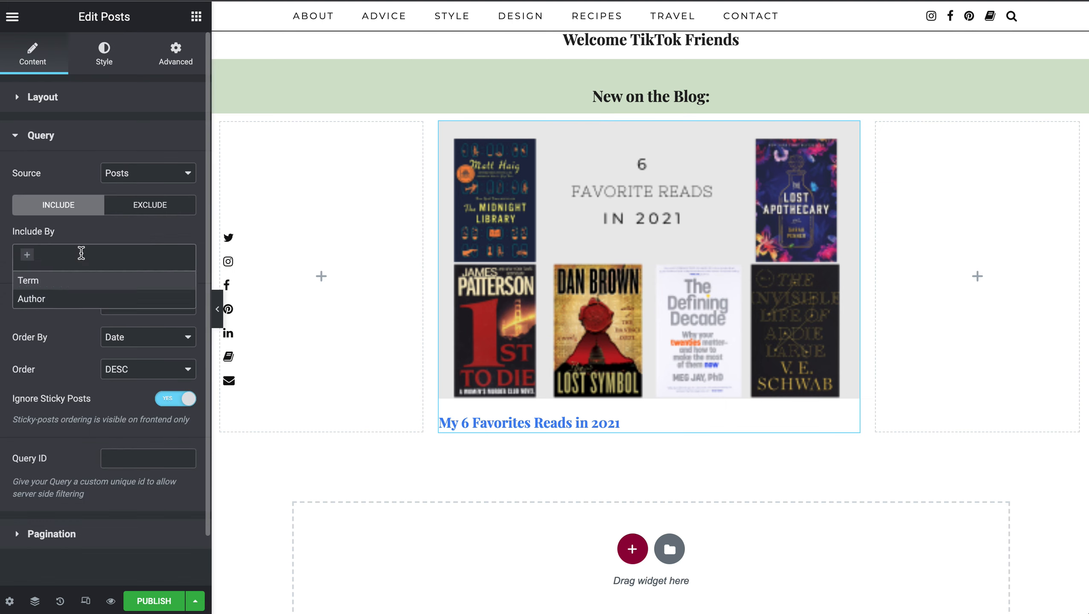
left_click(129, 238)
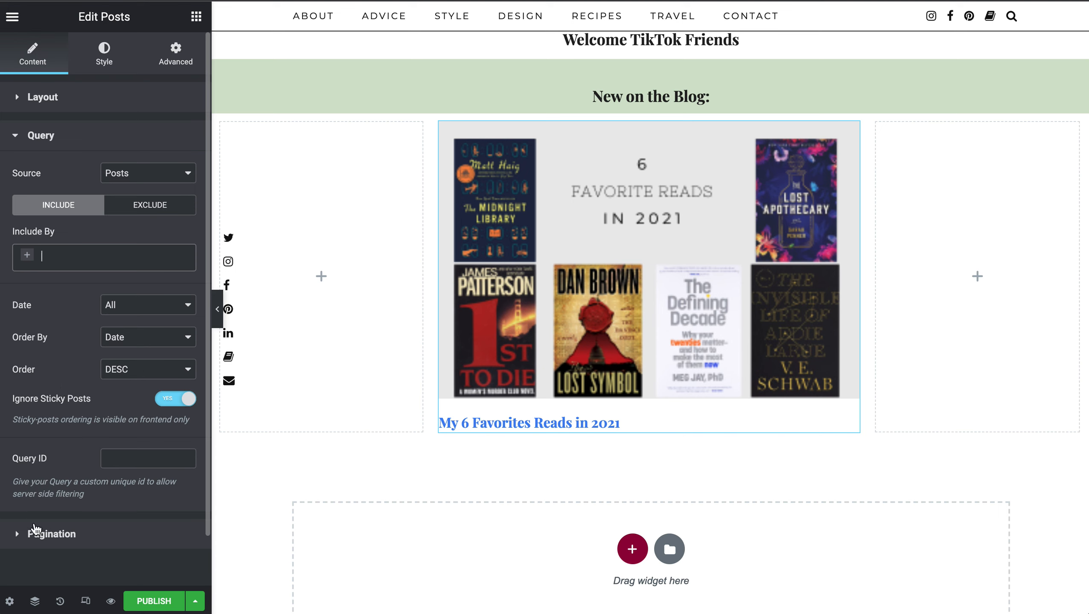
left_click(15, 539)
left_click(15, 539)
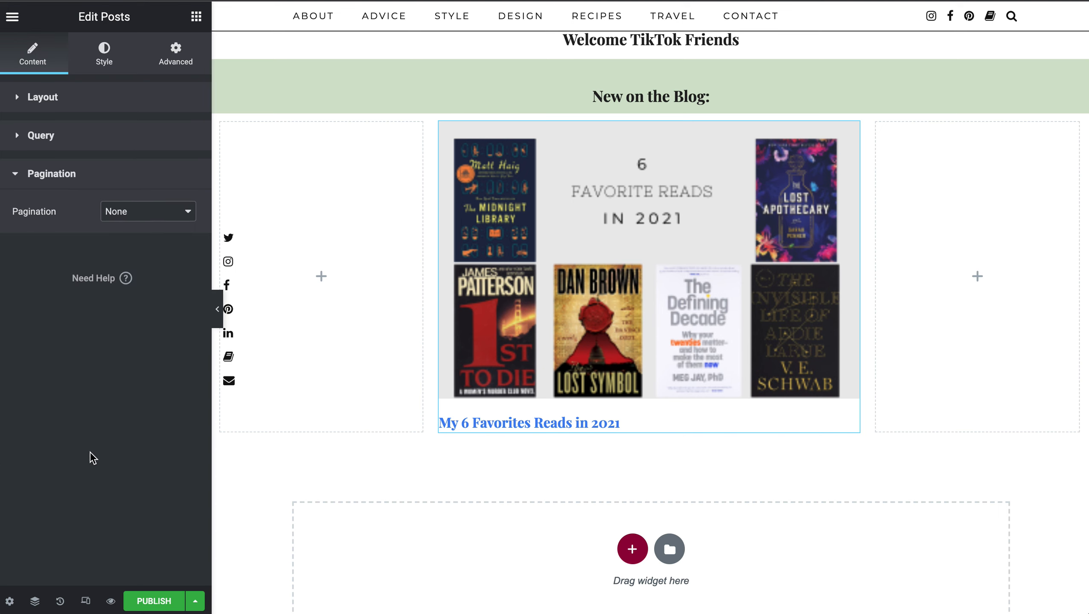
left_click(120, 217)
left_click(27, 135)
left_click(28, 135)
left_click(172, 183)
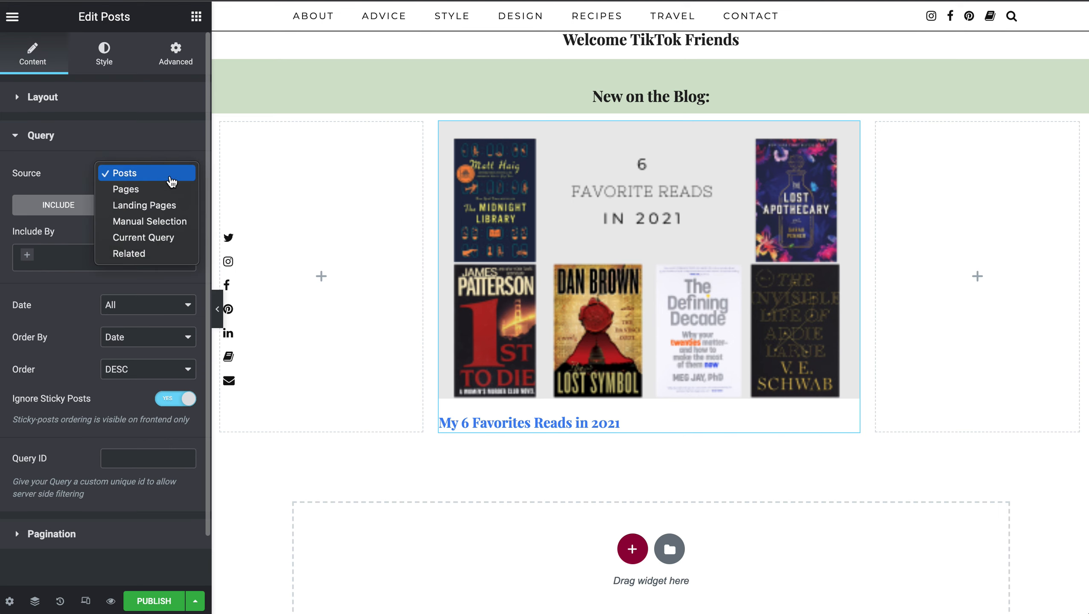
left_click(172, 178)
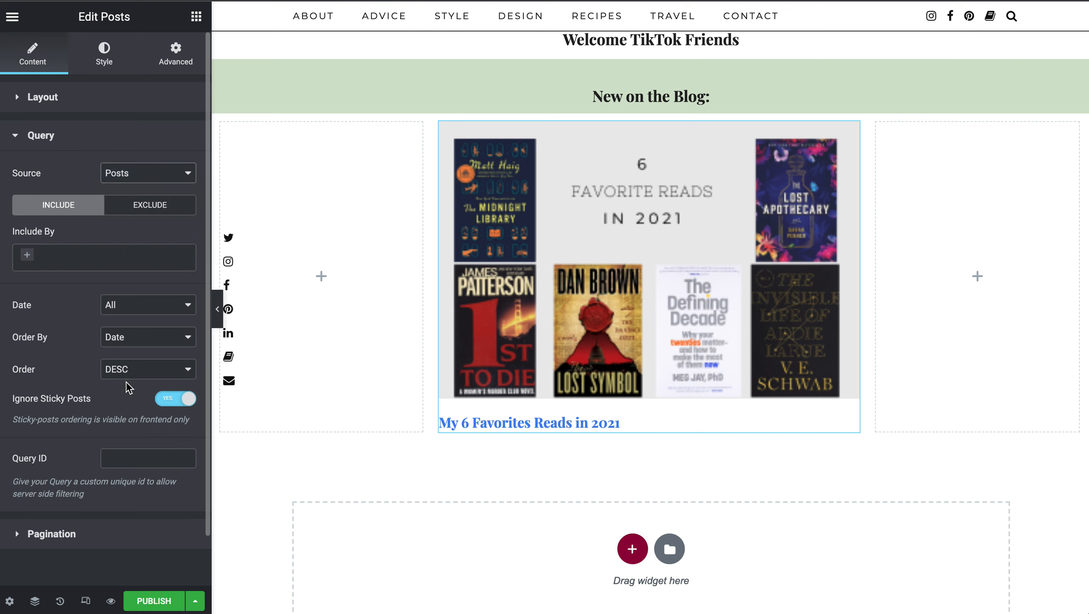
left_click(126, 460)
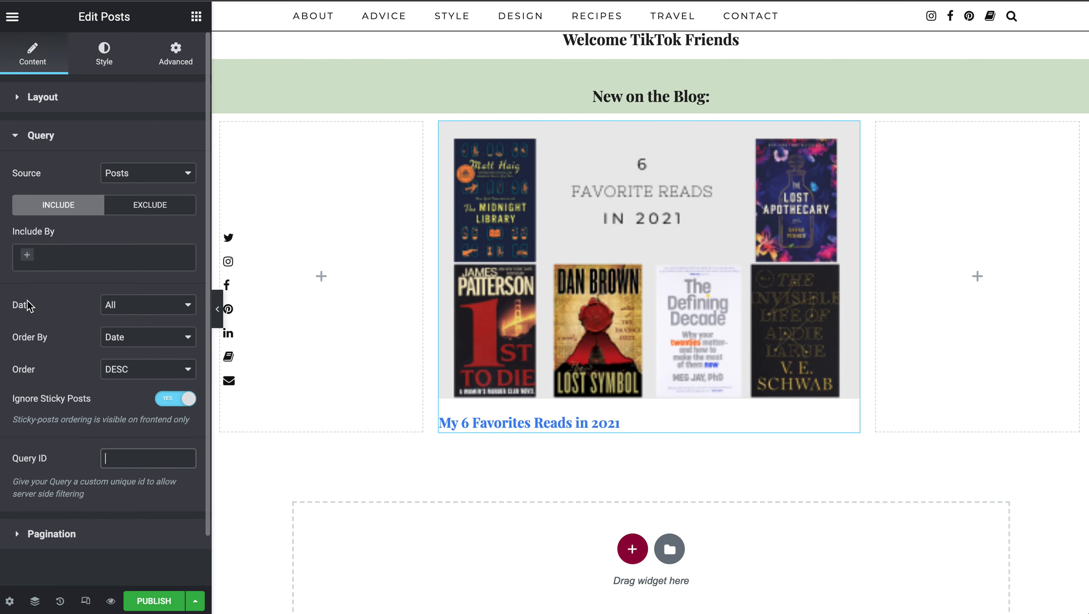
Set the post title's color in the Posts widget to black, #000000
left_click(108, 50)
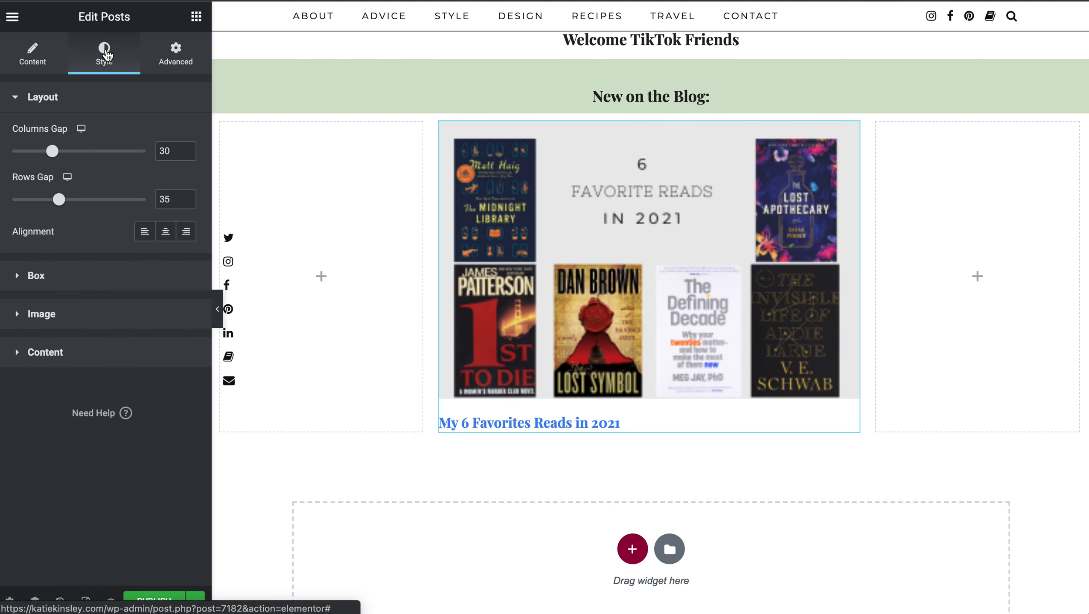
left_click(43, 352)
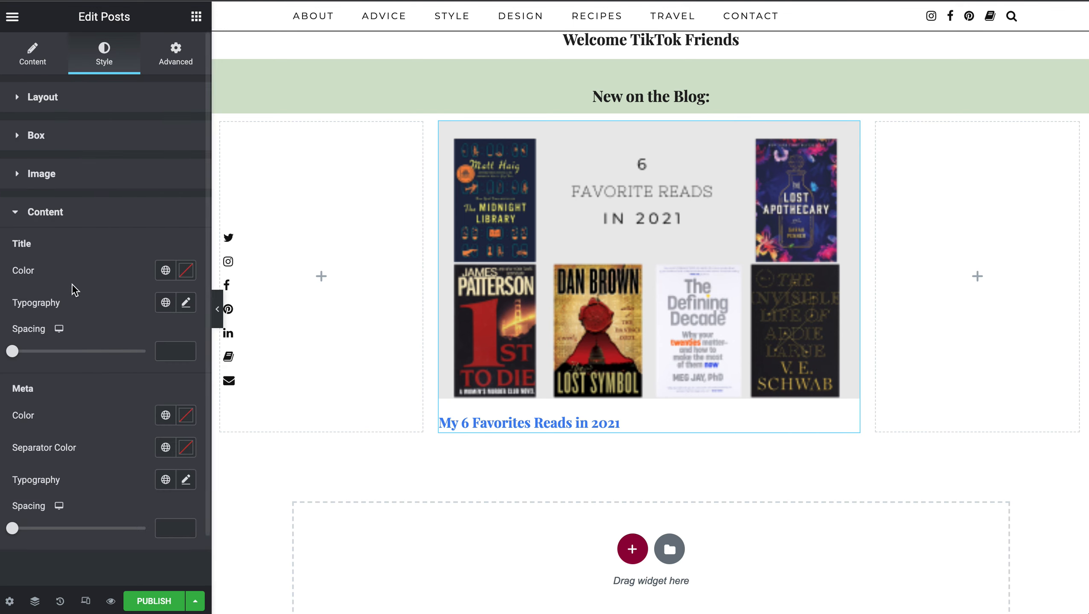
left_click(186, 270)
left_click(131, 389)
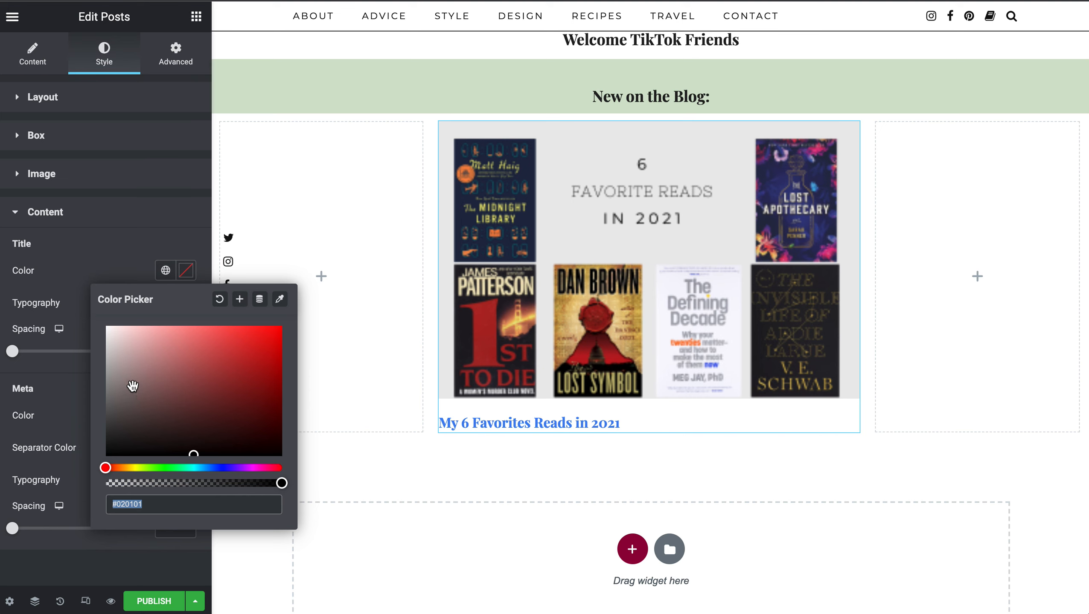
left_click_drag(121, 417, 111, 464)
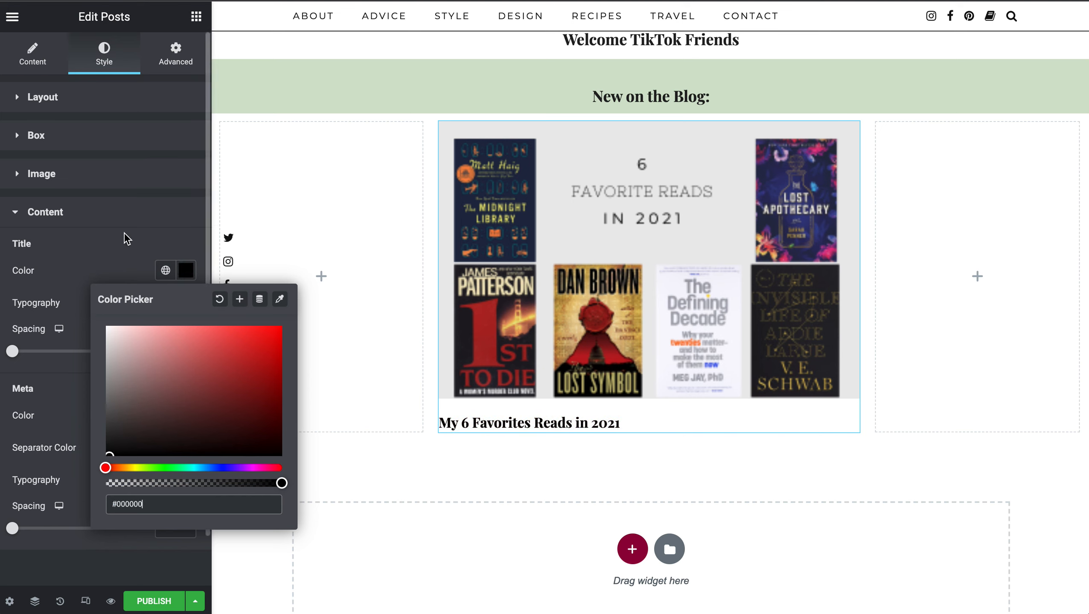
left_click(94, 233)
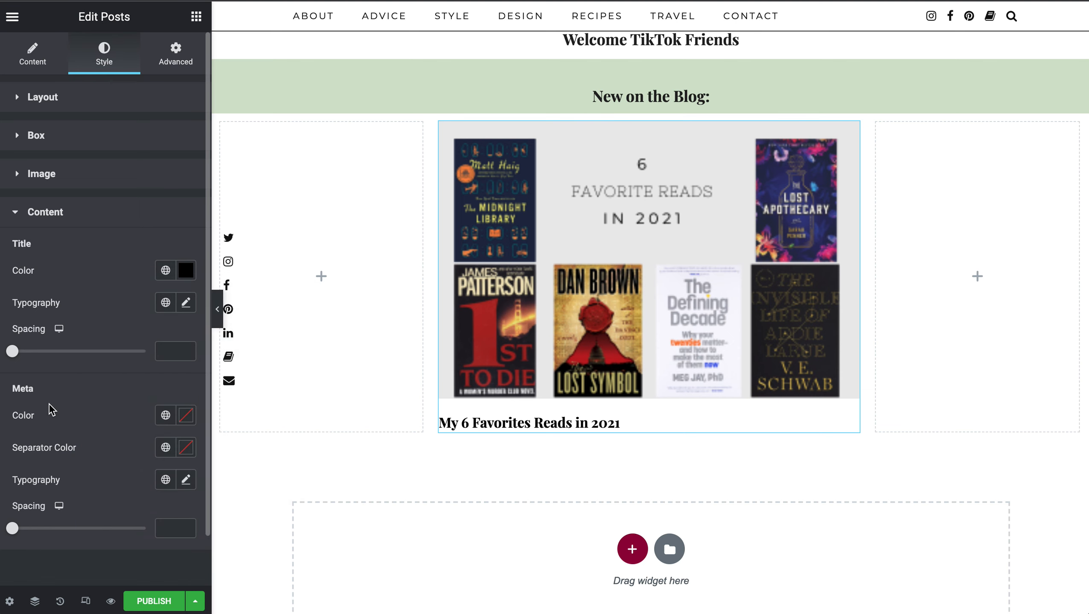
Set the post title's typography to Uppercase transform and Normal style
left_click(186, 304)
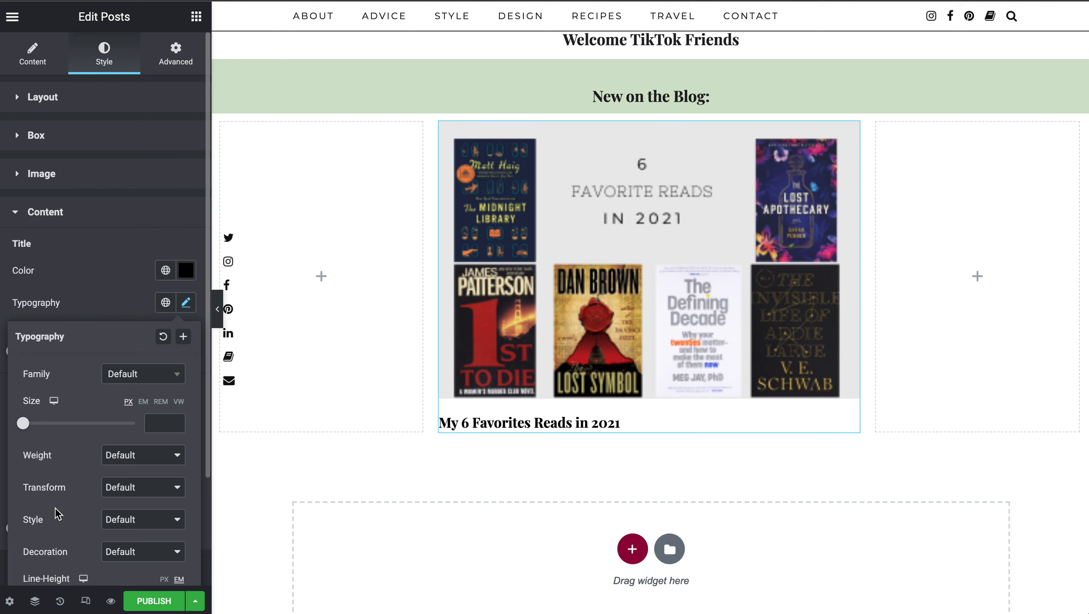
scroll(57, 512, "down", 3)
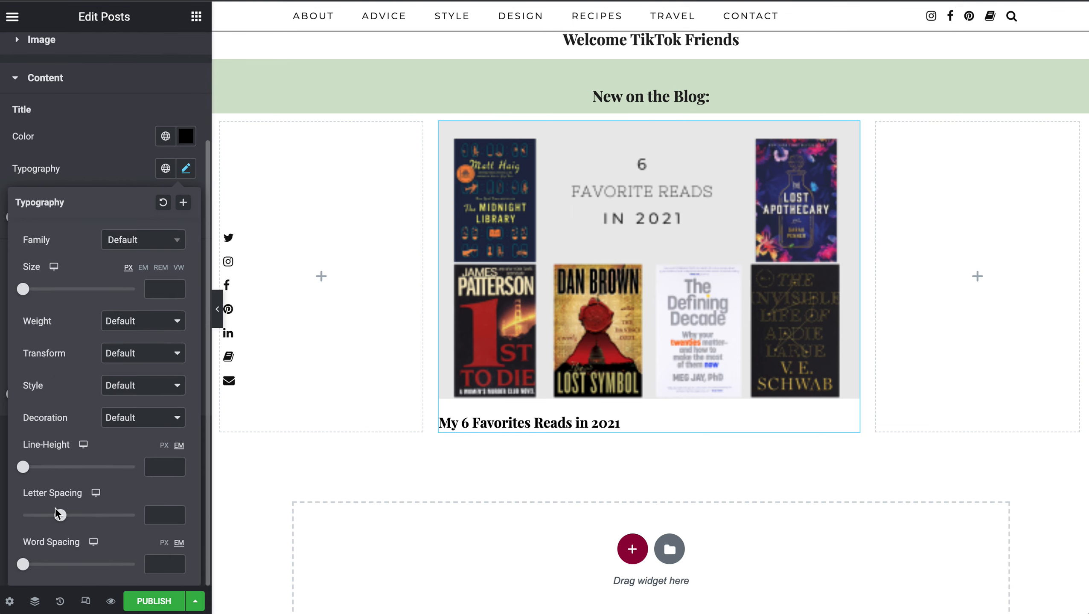
left_click(146, 353)
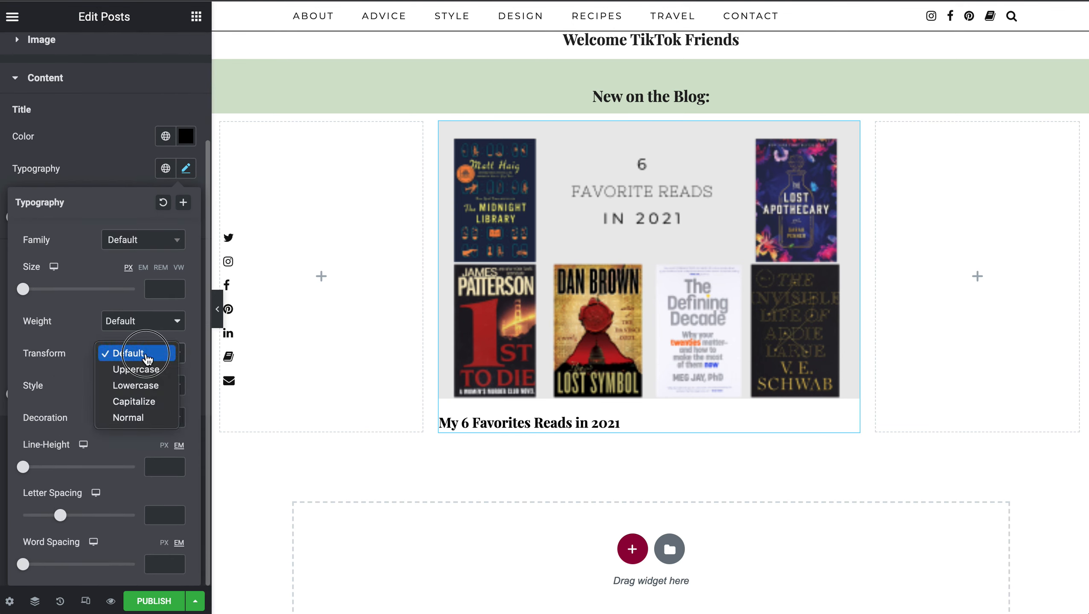
left_click(136, 369)
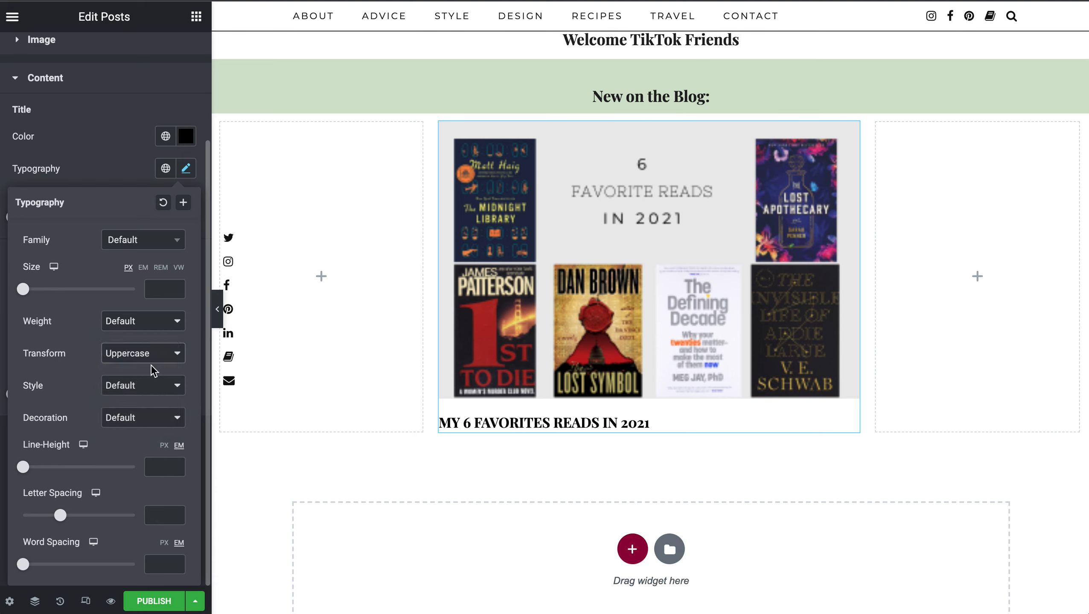
left_click(134, 387)
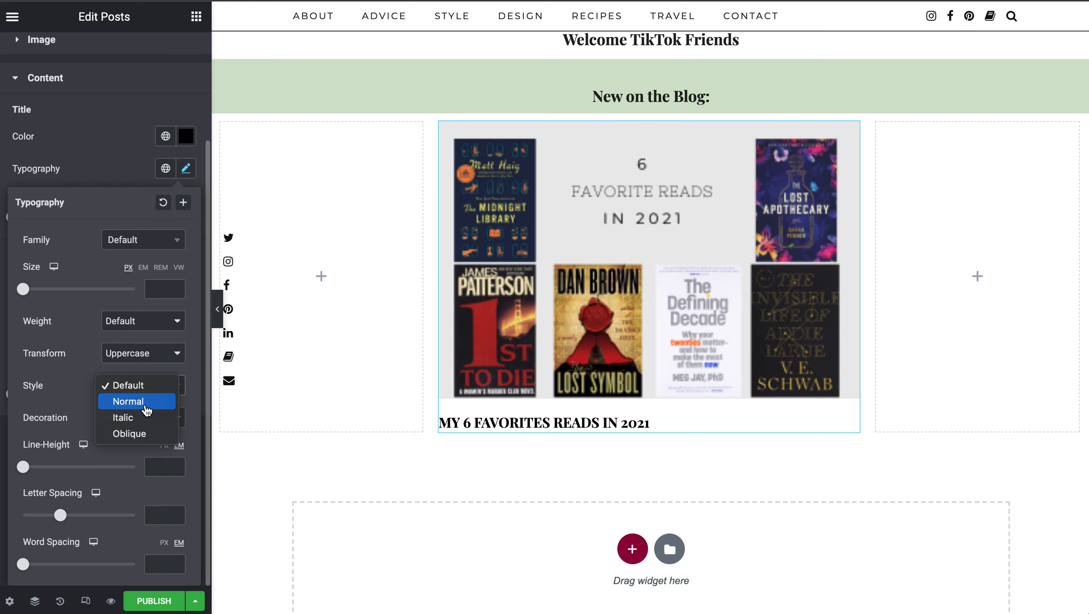
left_click(146, 402)
Set the post title's text decoration to Underline after checking the available decoration options
left_click(162, 418)
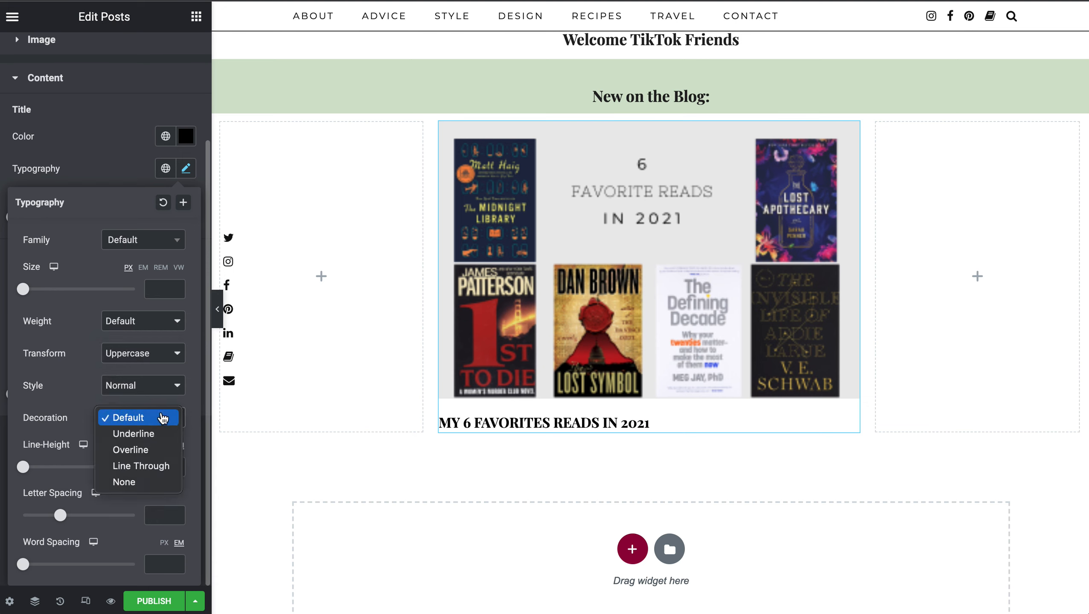
left_click(163, 417)
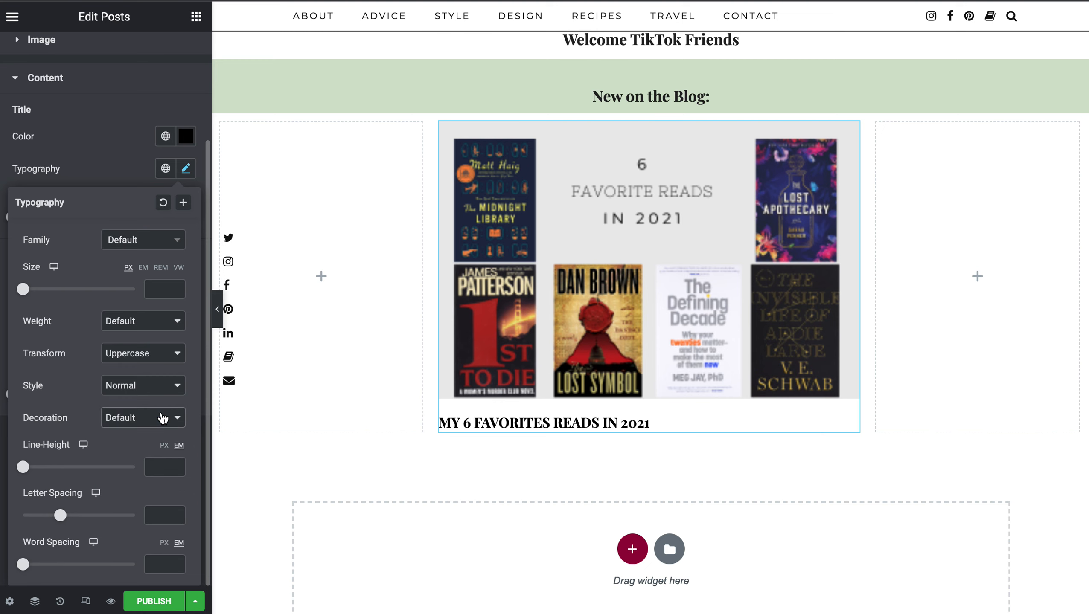
left_click(162, 418)
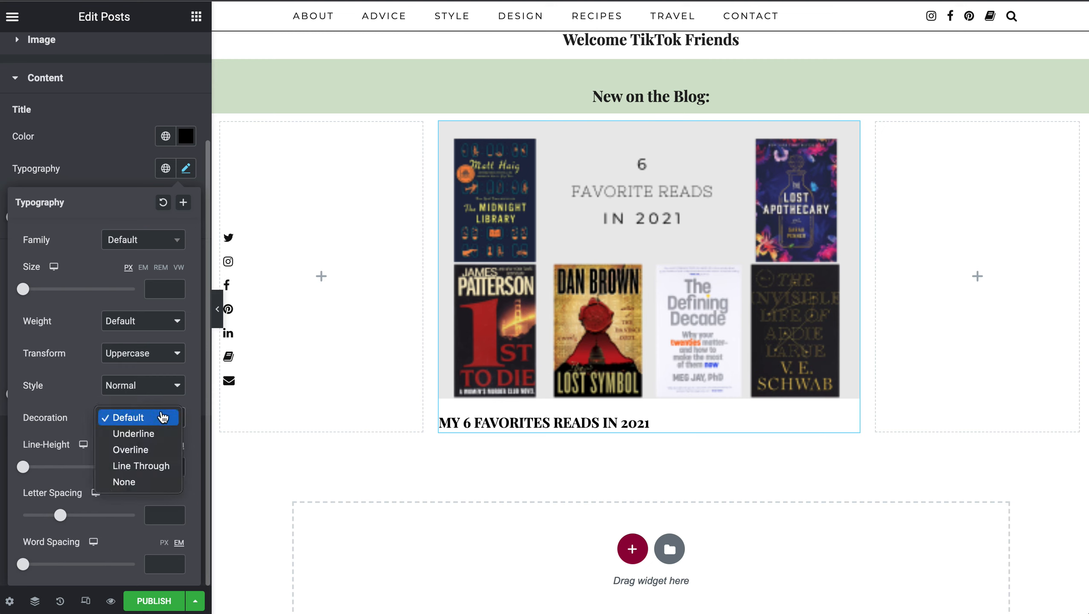
left_click(151, 435)
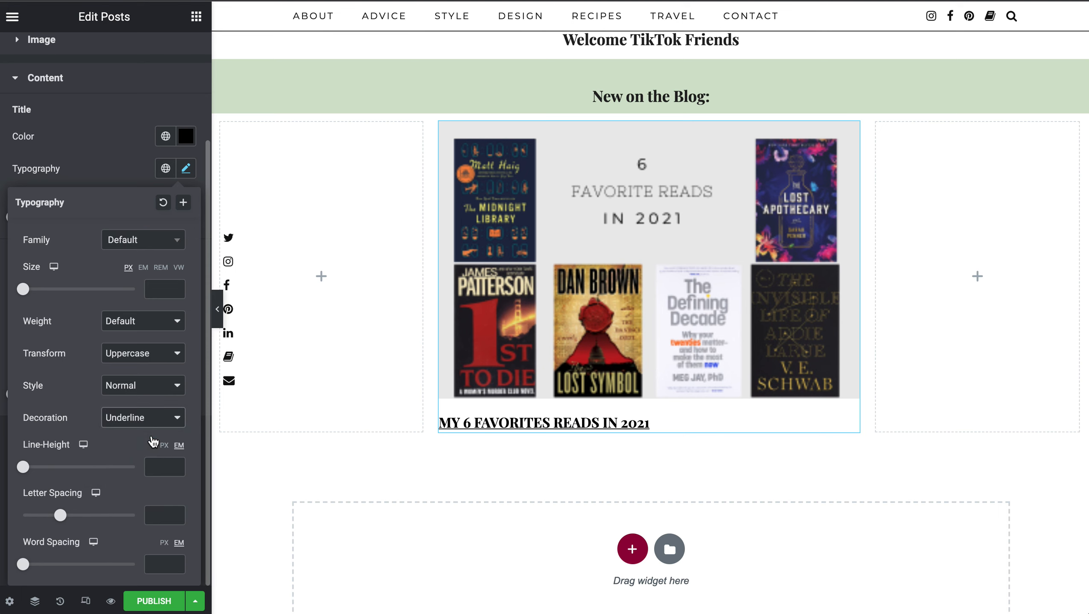
Set the post title's text decoration to Default and close its typography settings
left_click(174, 418)
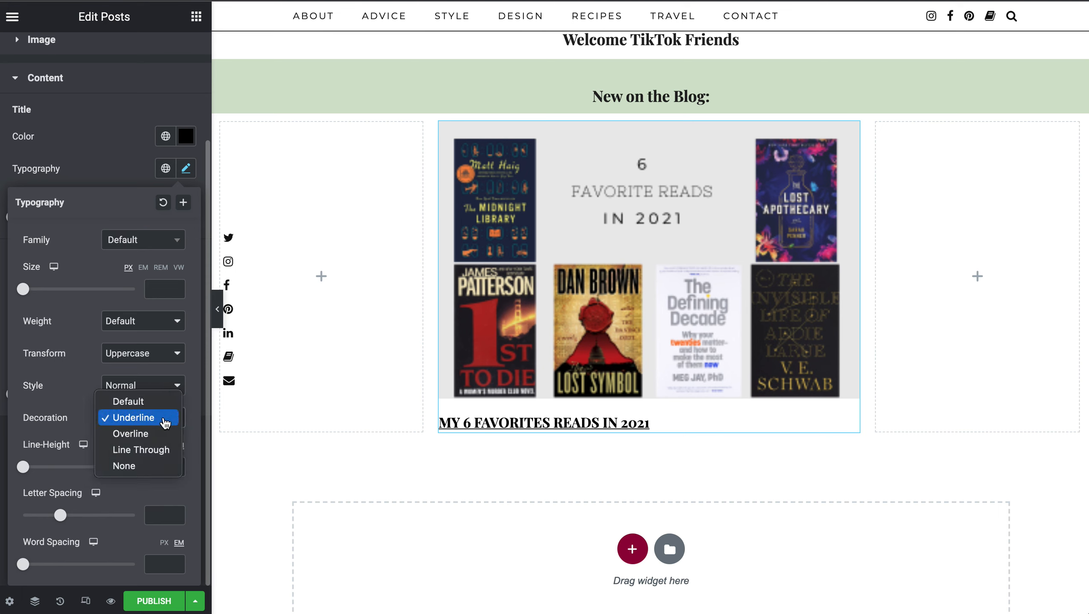
left_click(144, 305)
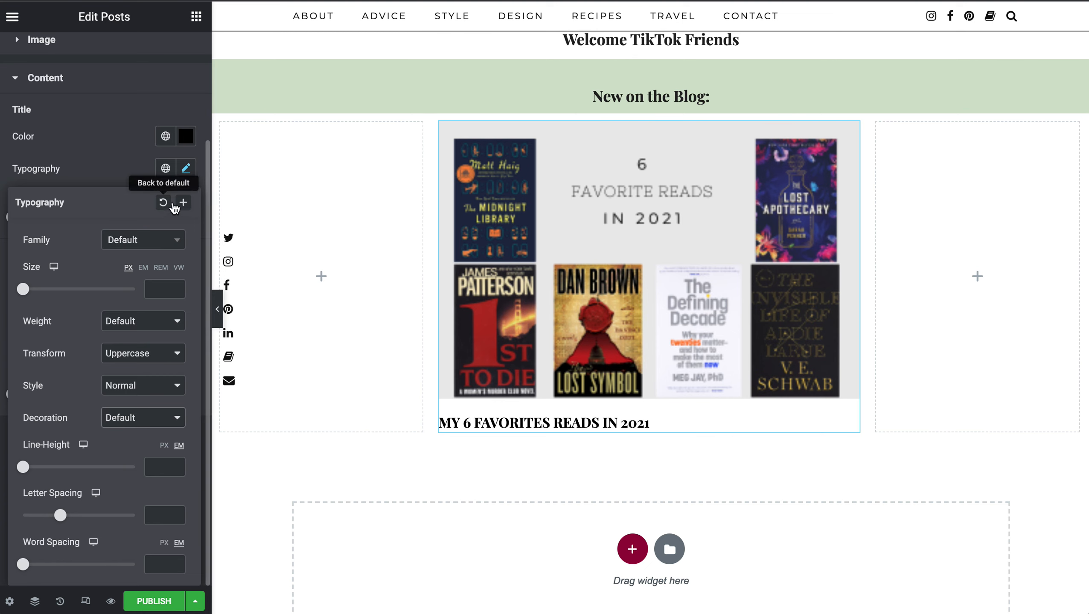
left_click(114, 156)
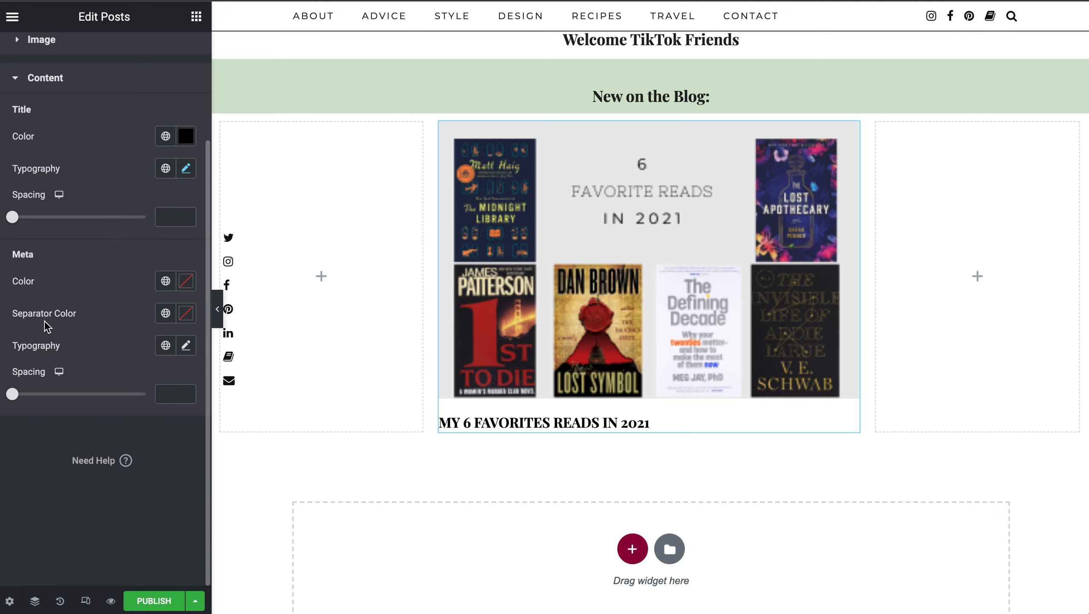
Set the Posts widget's image size to 1536x1536 after reviewing its layout style and title tag options
scroll(76, 331, "up", 3)
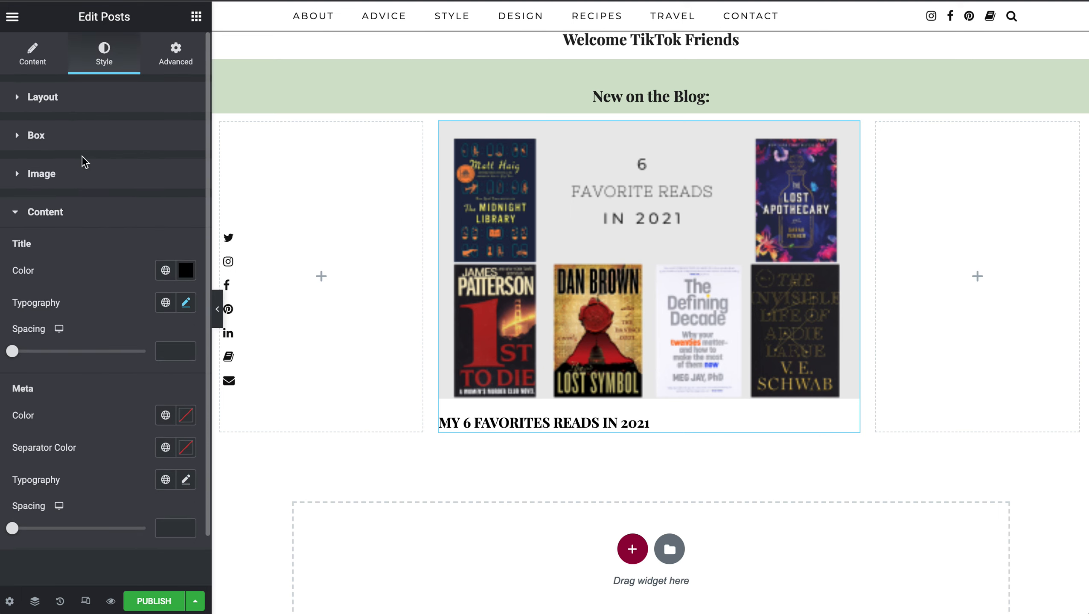
left_click(51, 136)
left_click(51, 100)
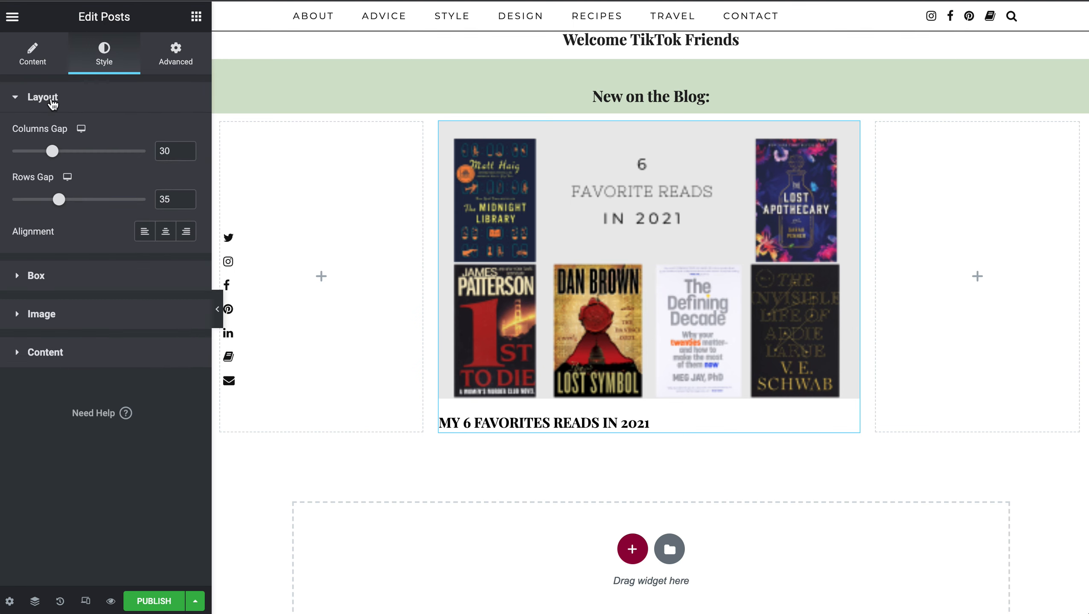
left_click(41, 74)
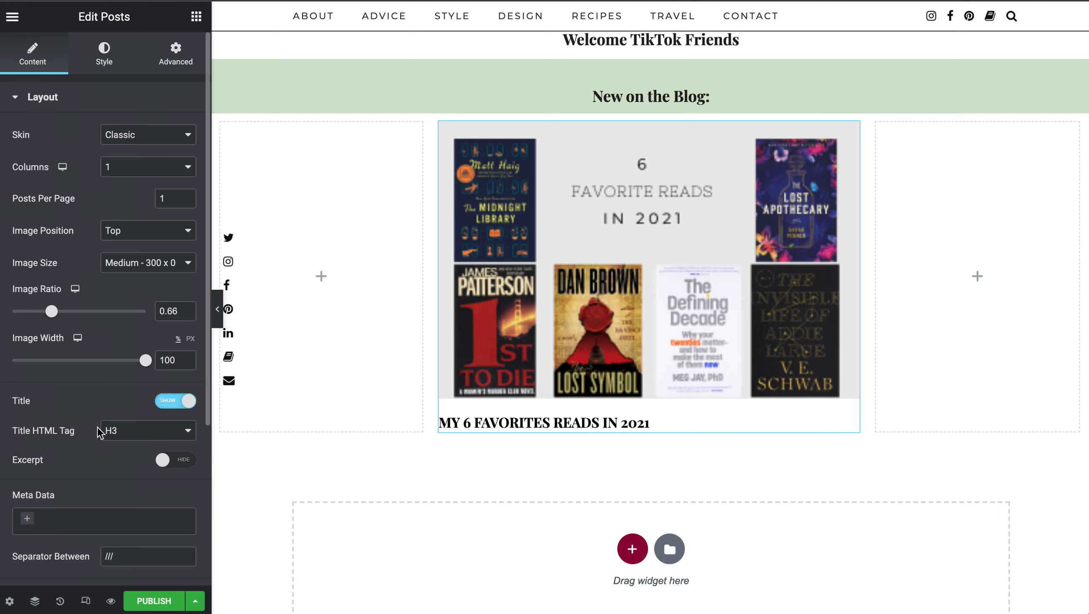
left_click(129, 430)
left_click(42, 463)
scroll(63, 451, "down", 2)
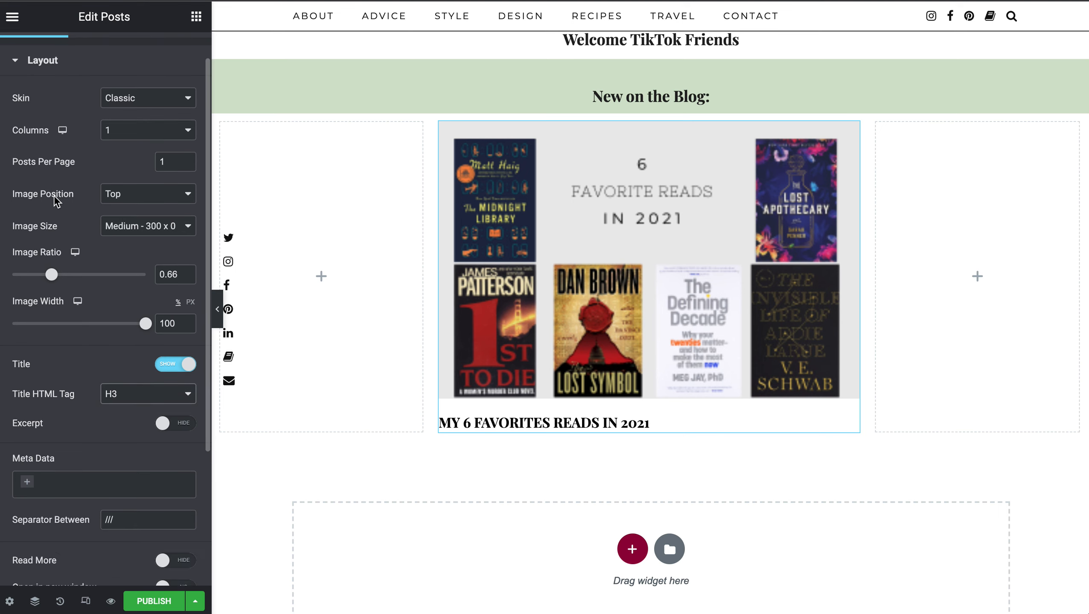
left_click(150, 227)
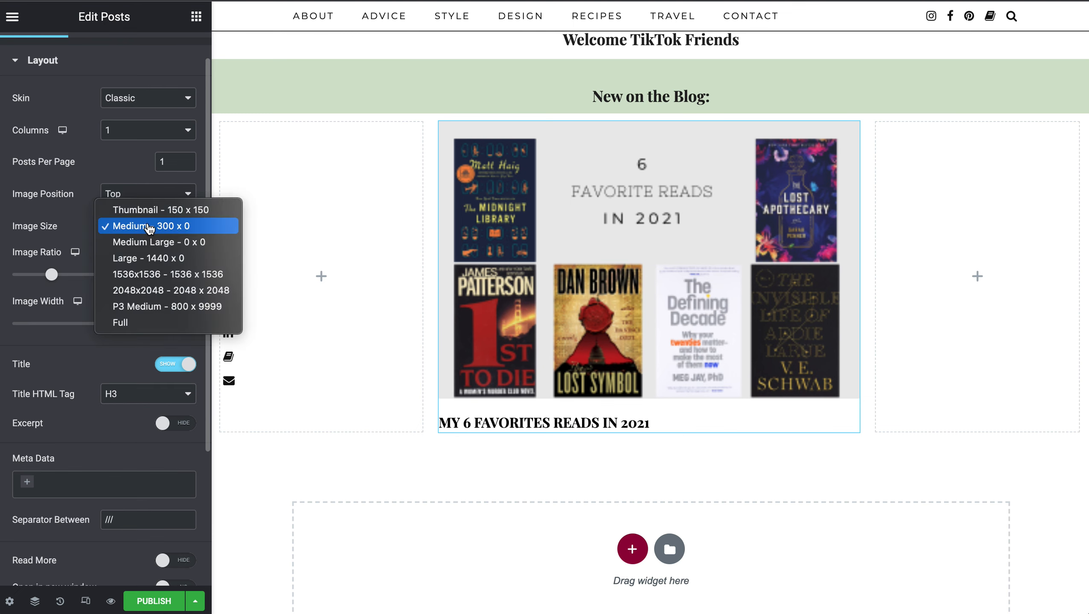
left_click(148, 274)
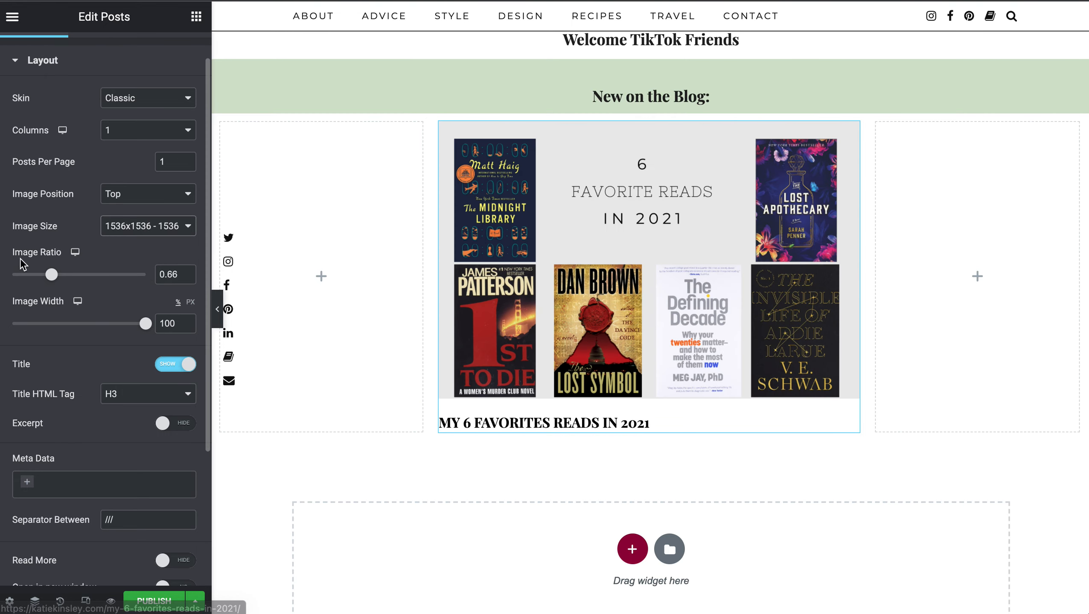
left_click(156, 233)
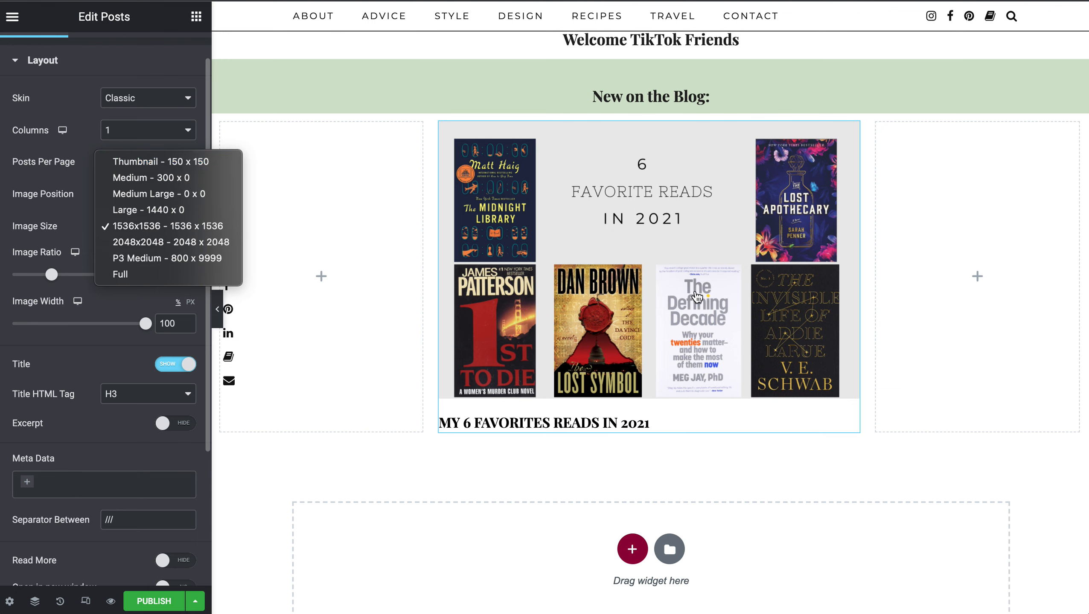
left_click(140, 233)
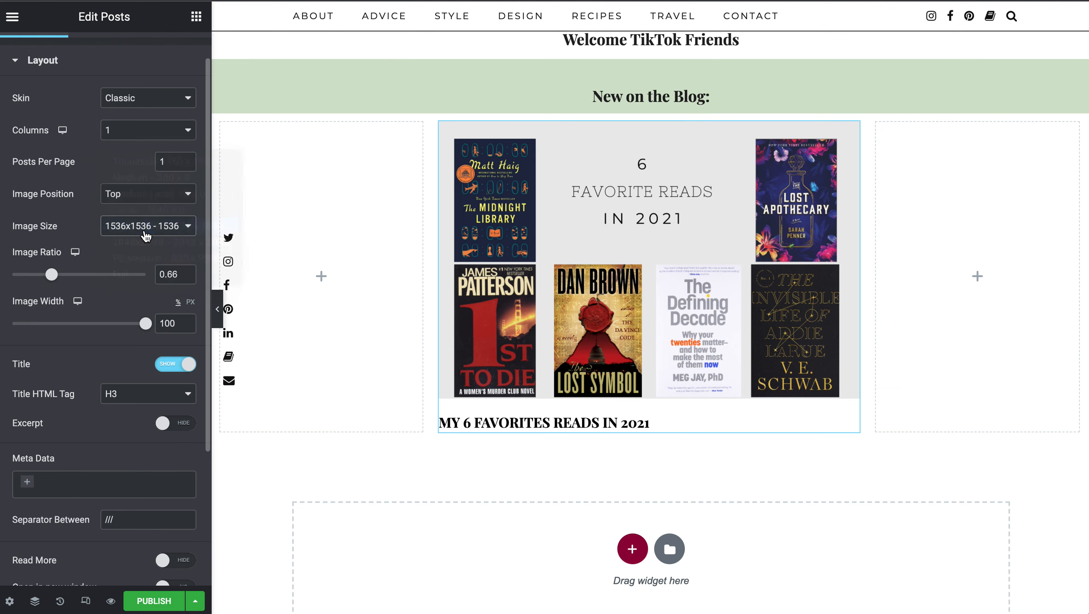
Examine the Posts widget's skin and query options and its layout, image, title and meta style settings
left_click(159, 104)
left_click(158, 100)
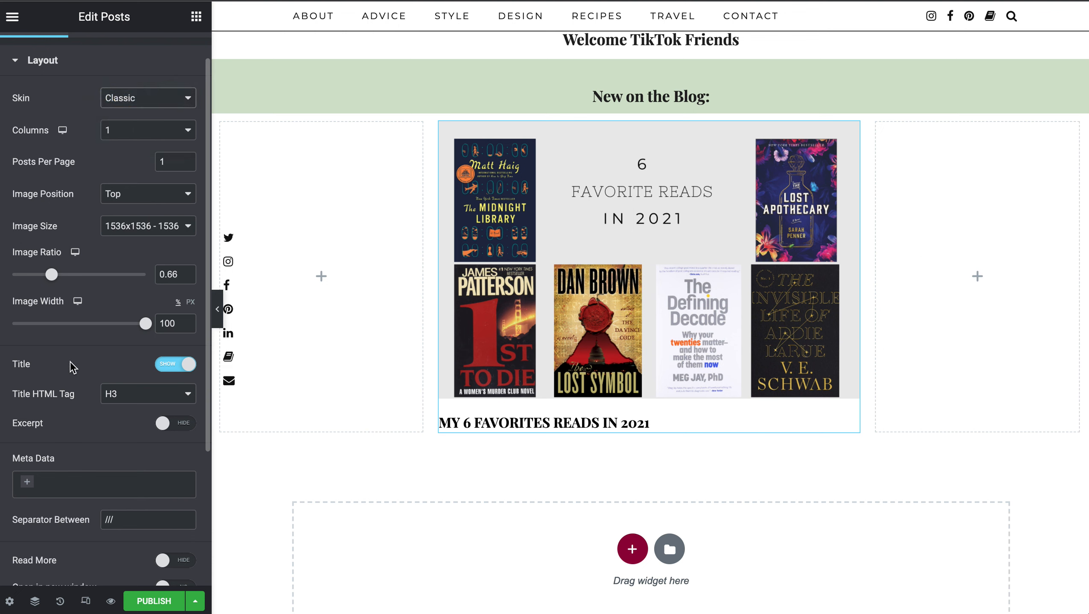
scroll(71, 366, "down", 4)
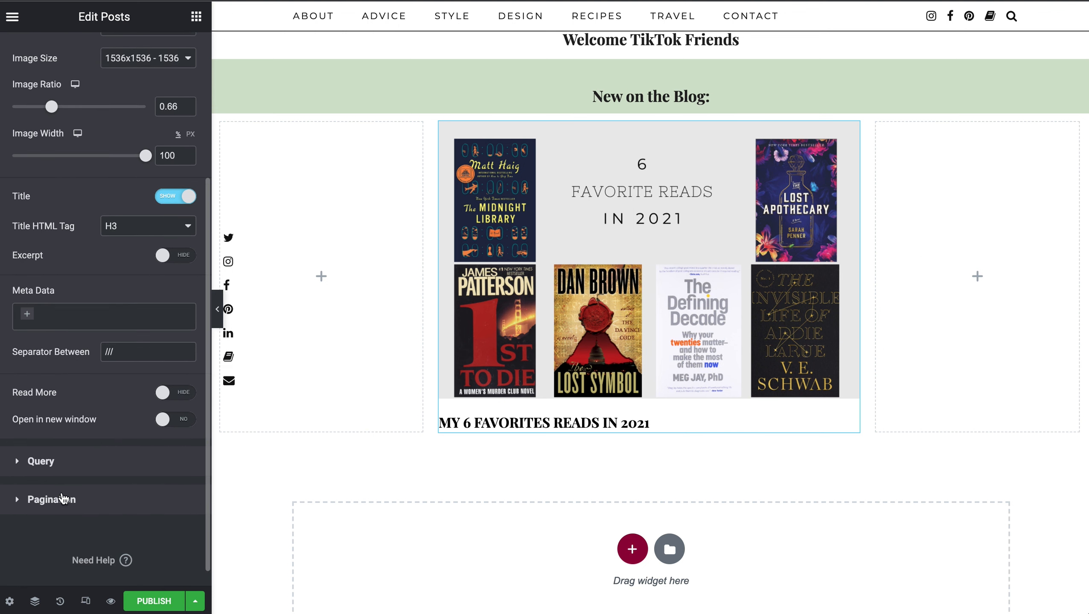
left_click(43, 462)
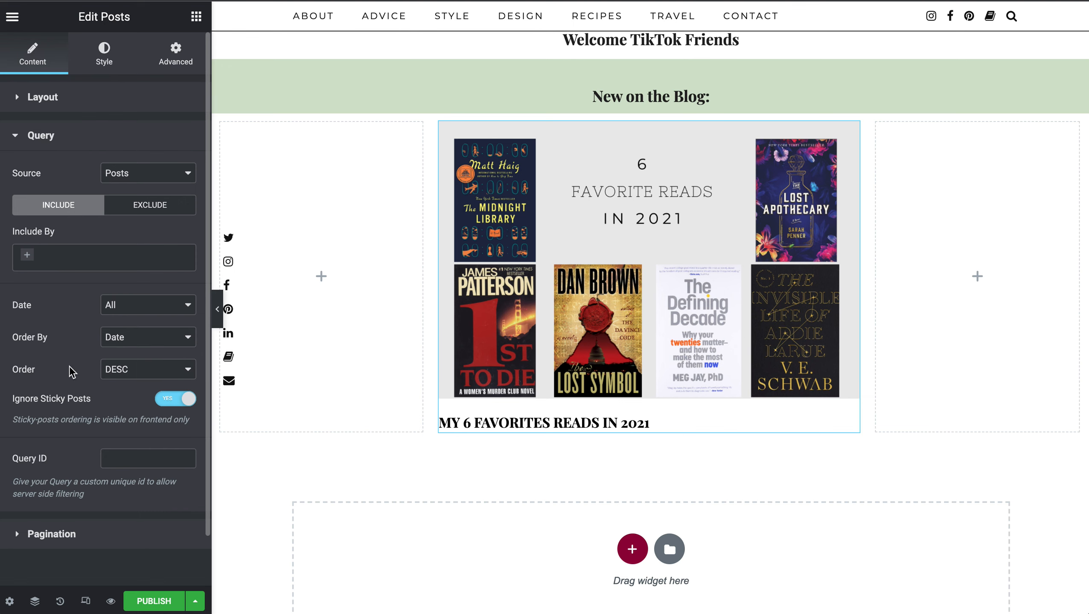
left_click(102, 49)
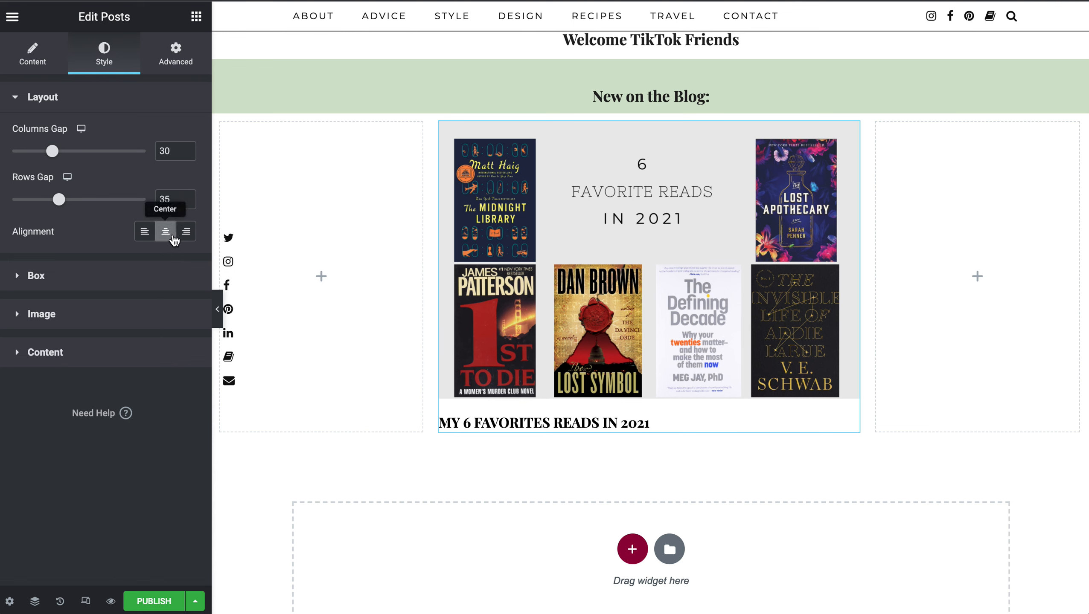
left_click(8, 283)
scroll(67, 442, "down", 3)
left_click(48, 457)
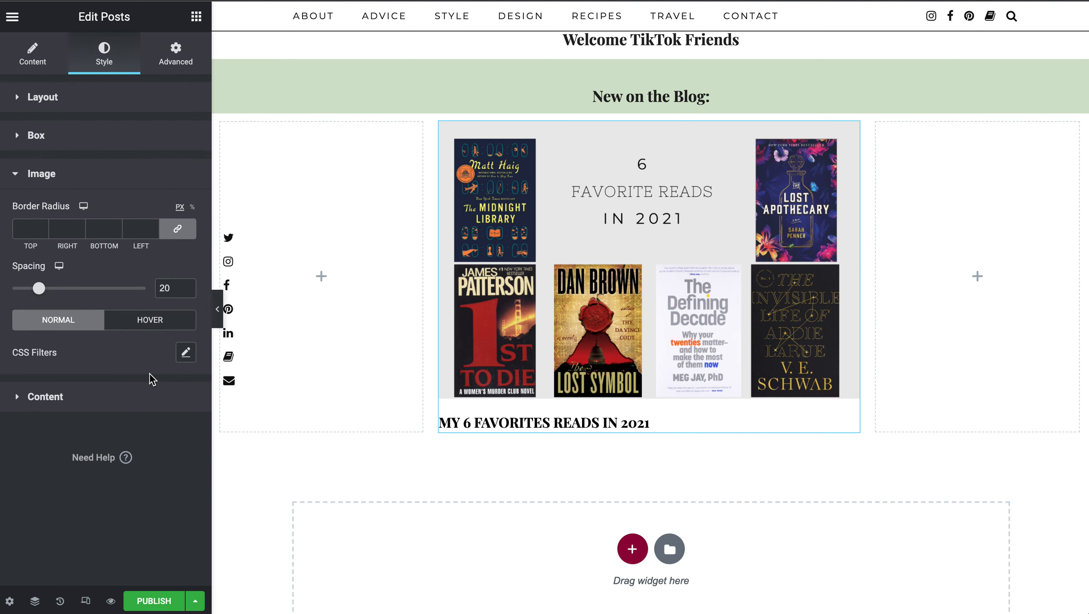
left_click(34, 401)
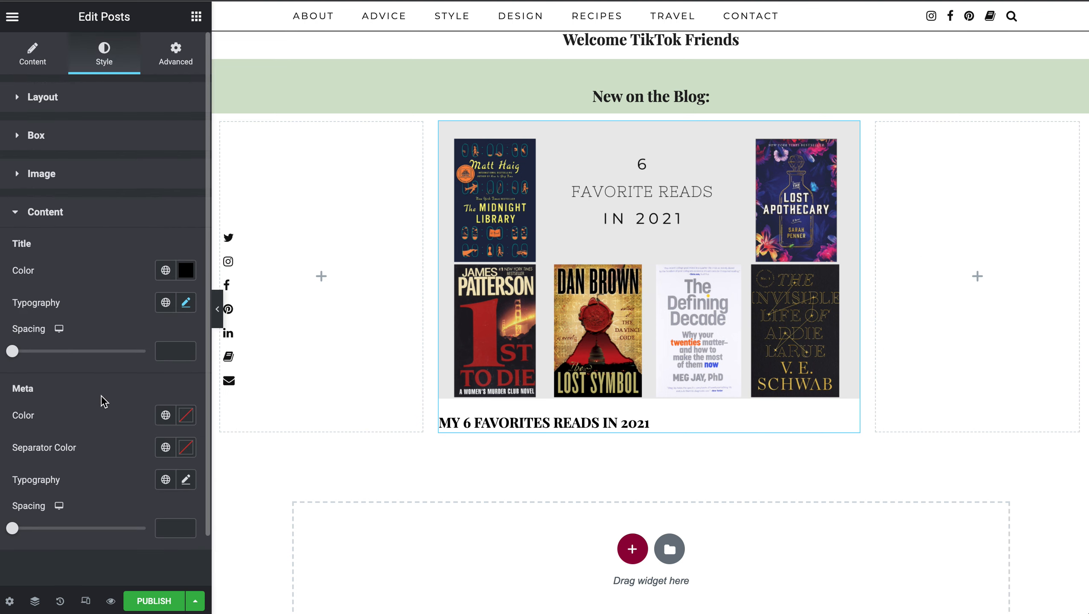
scroll(102, 400, "down", 2)
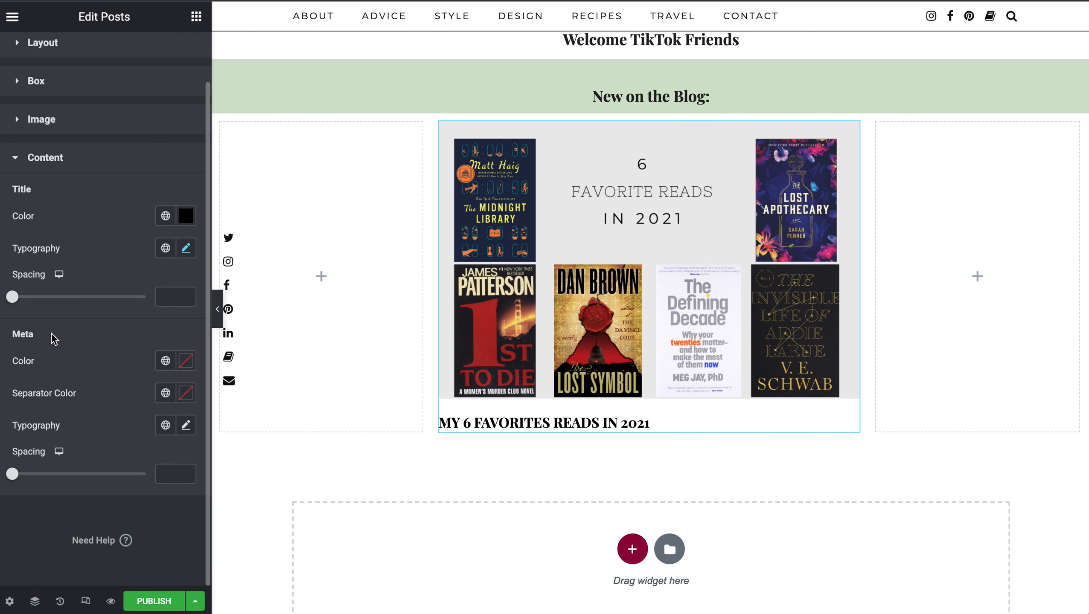
left_click(186, 249)
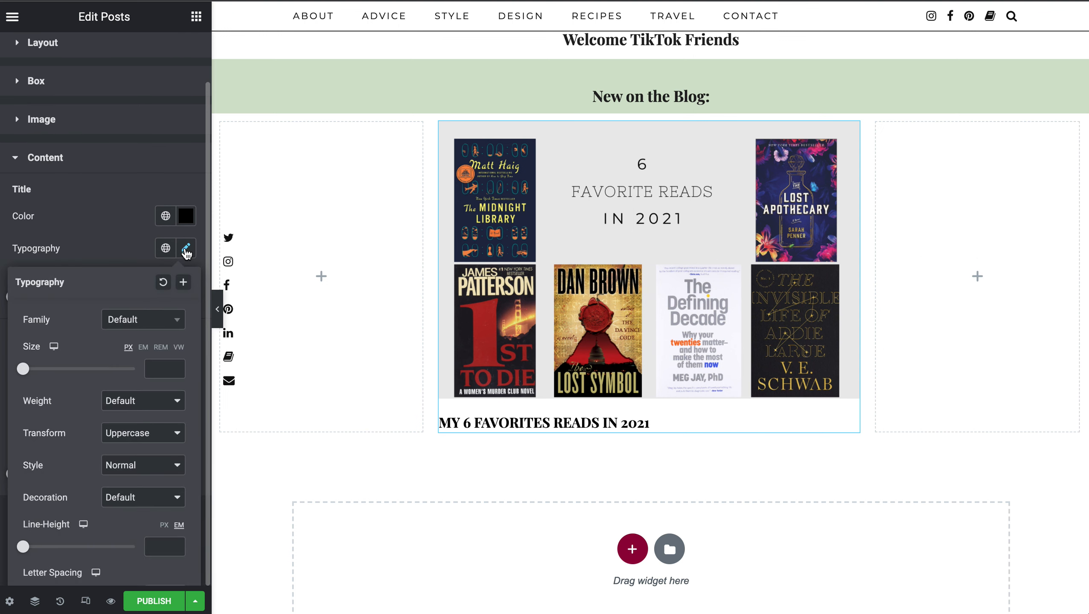
scroll(53, 498, "down", 3)
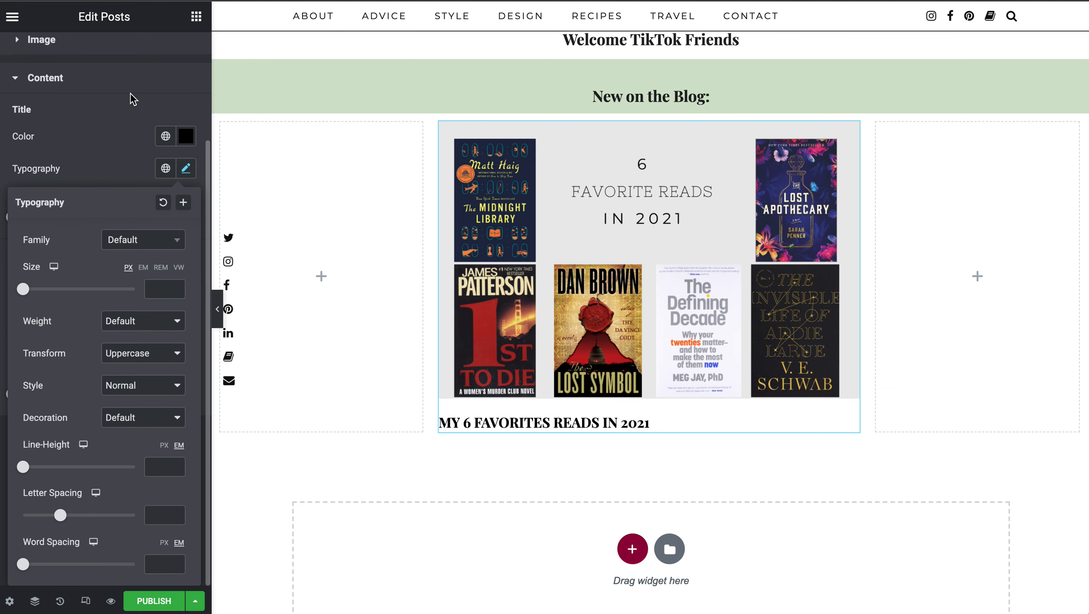
left_click(545, 464)
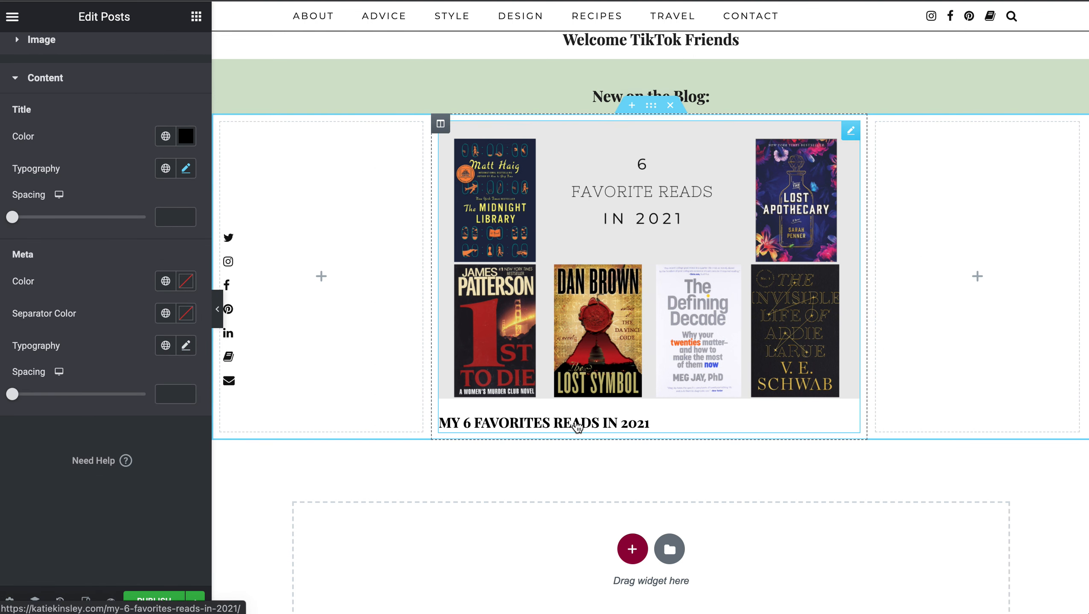
left_click(186, 346)
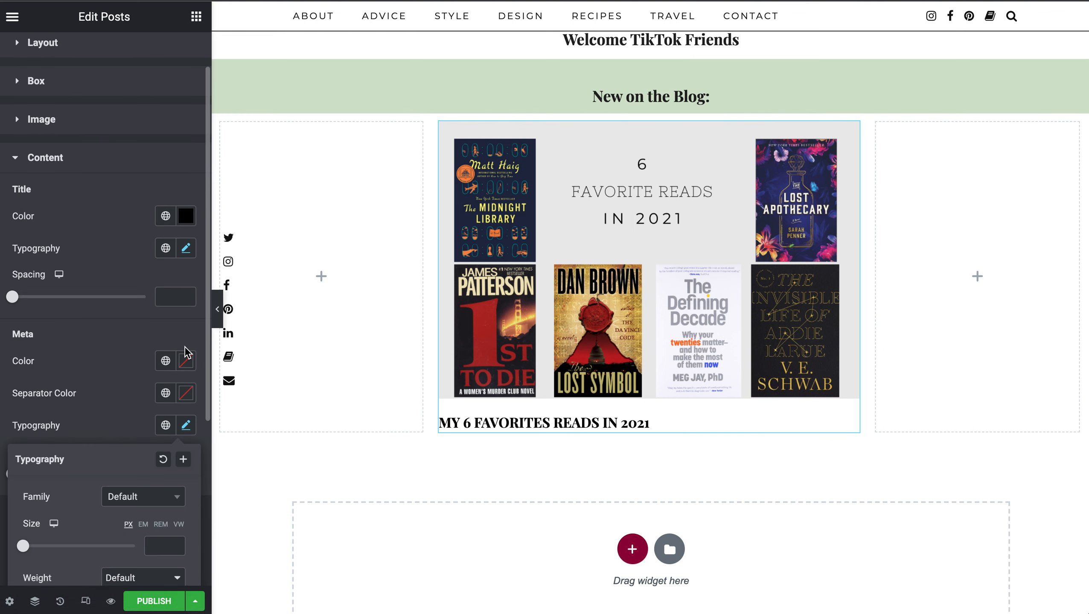
left_click(95, 331)
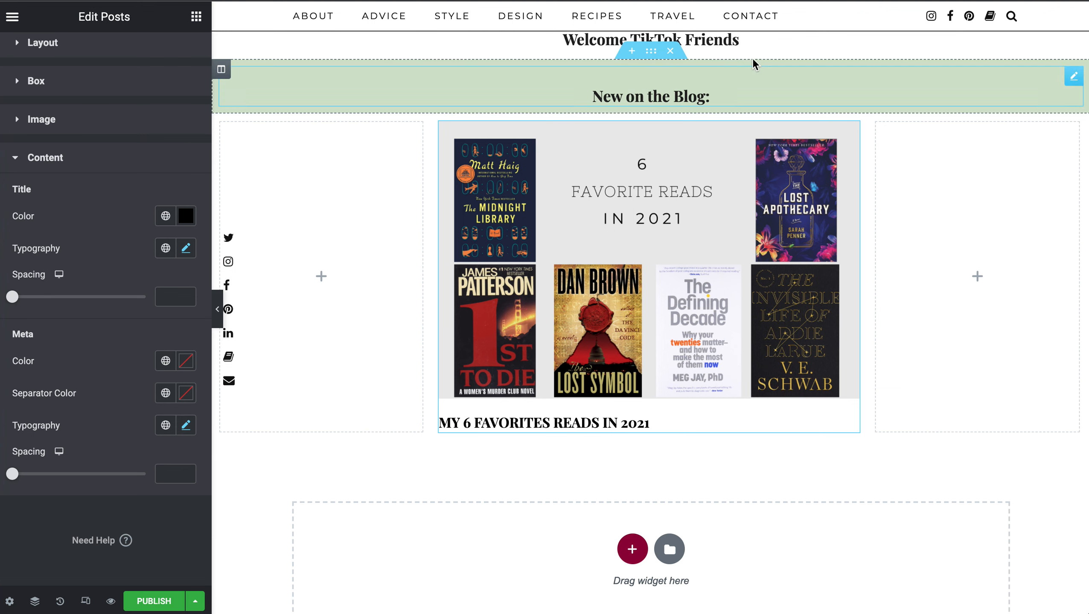
Copy the green "New on the Blog:" section and paste it as a new section below the featured post row
right_click(657, 61)
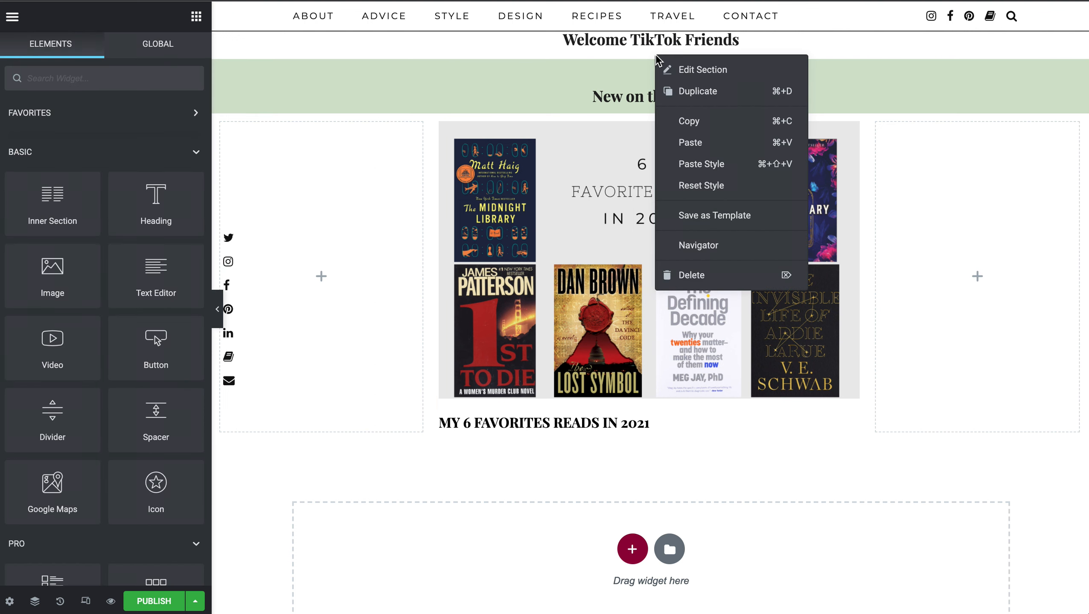
left_click(692, 122)
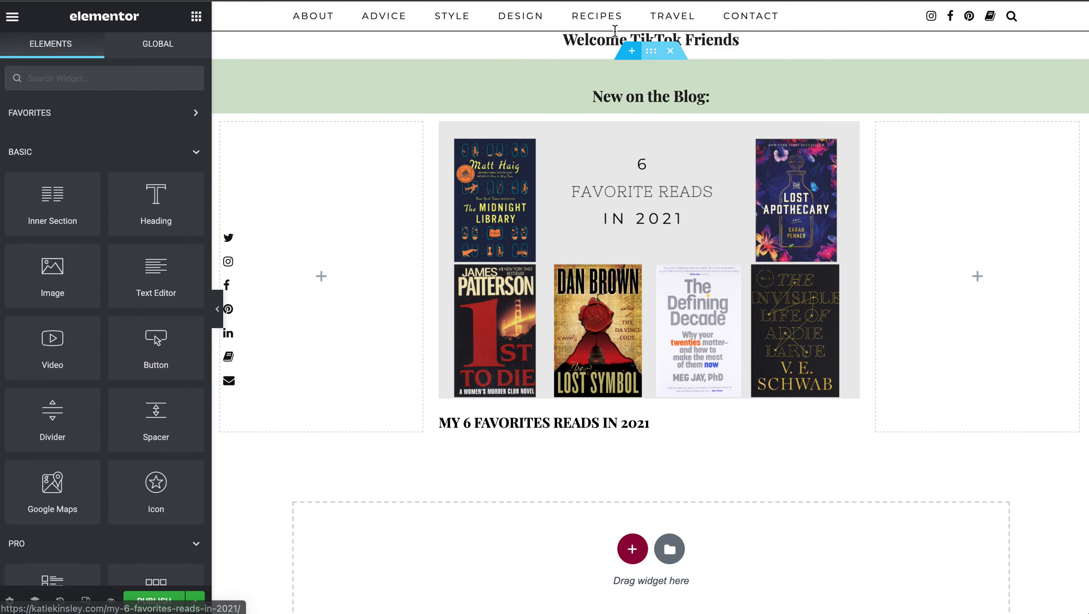
right_click(592, 444)
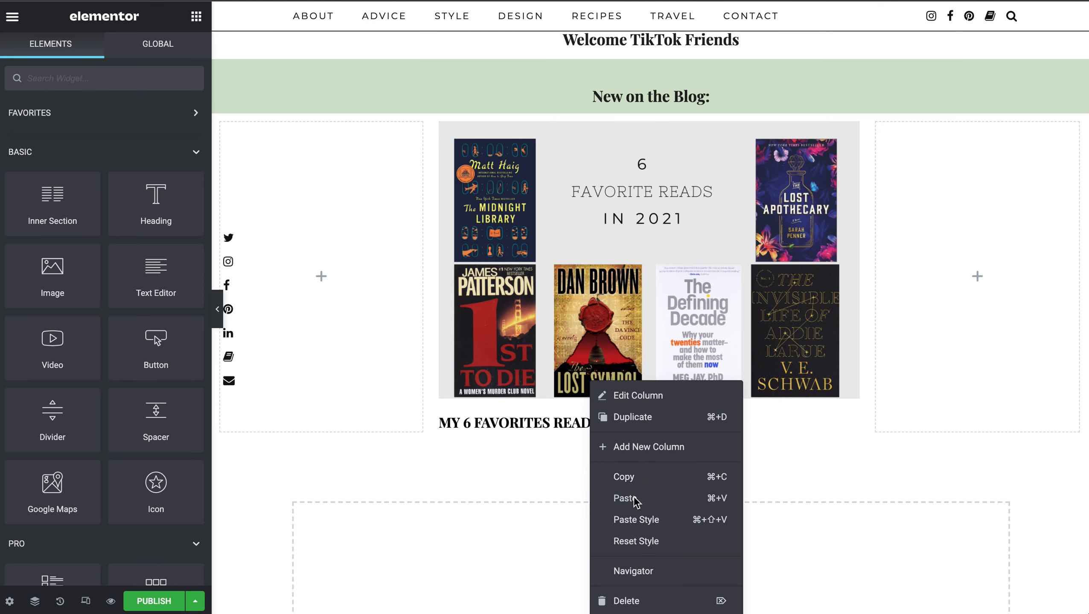
left_click(424, 512)
right_click(475, 541)
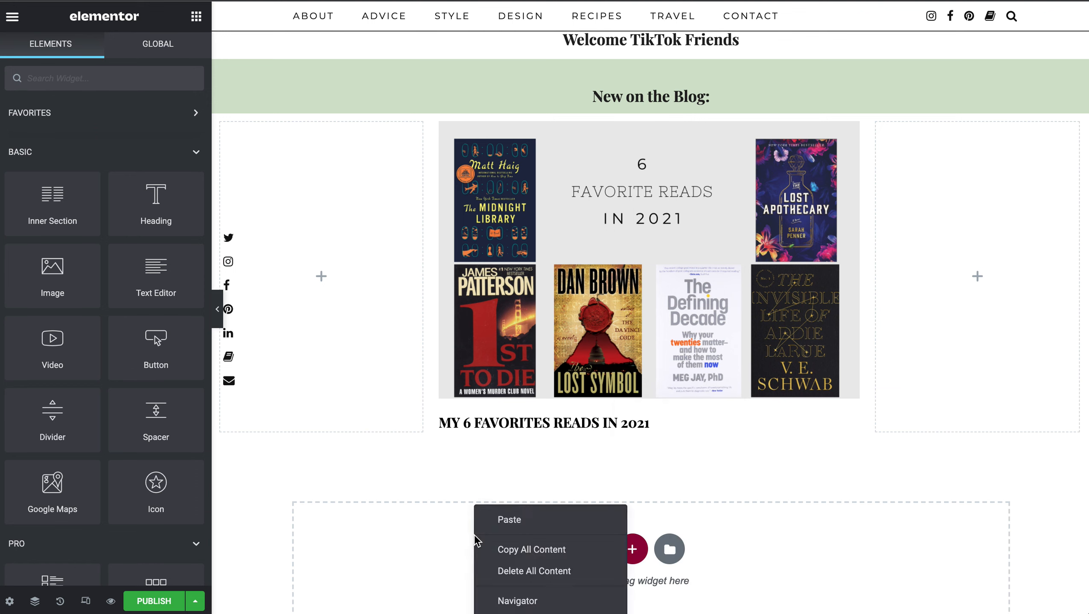
left_click(538, 520)
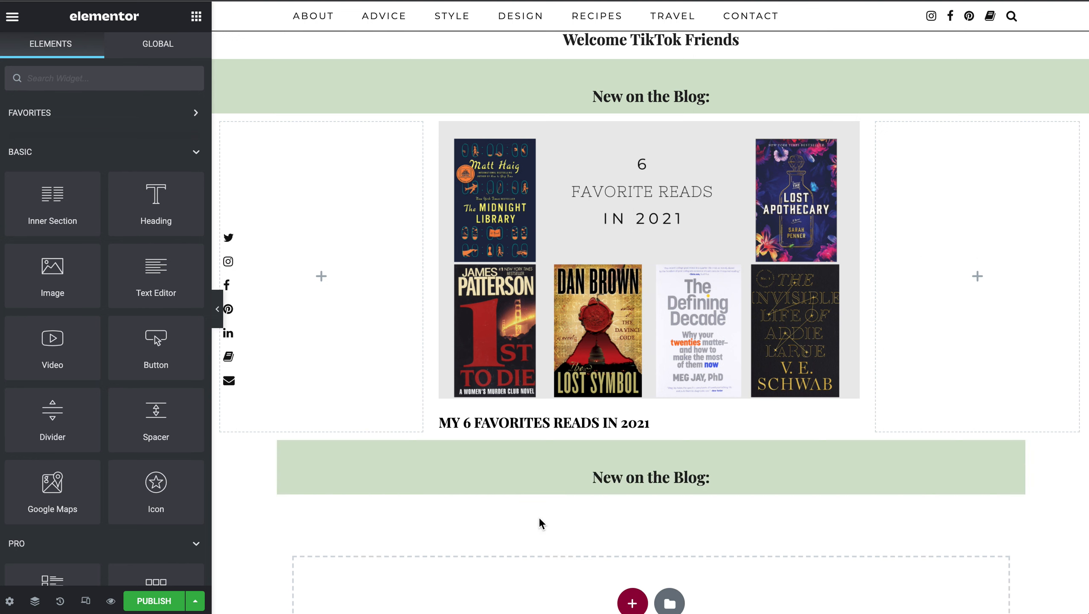
Change the pasted section's heading text to "Explore More"
left_click(688, 476)
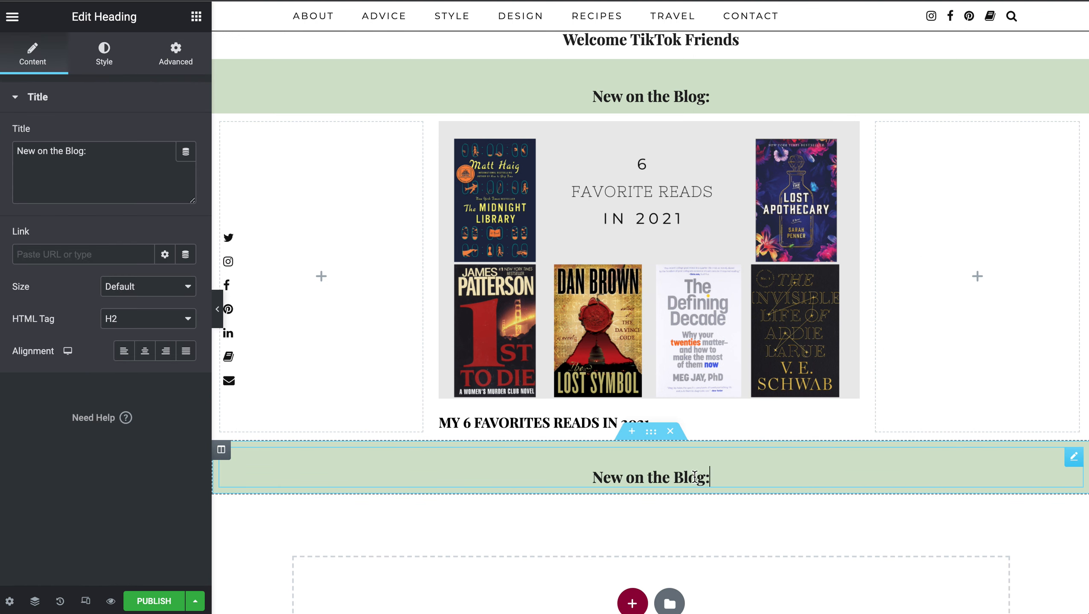
left_click_drag(720, 476, 576, 474)
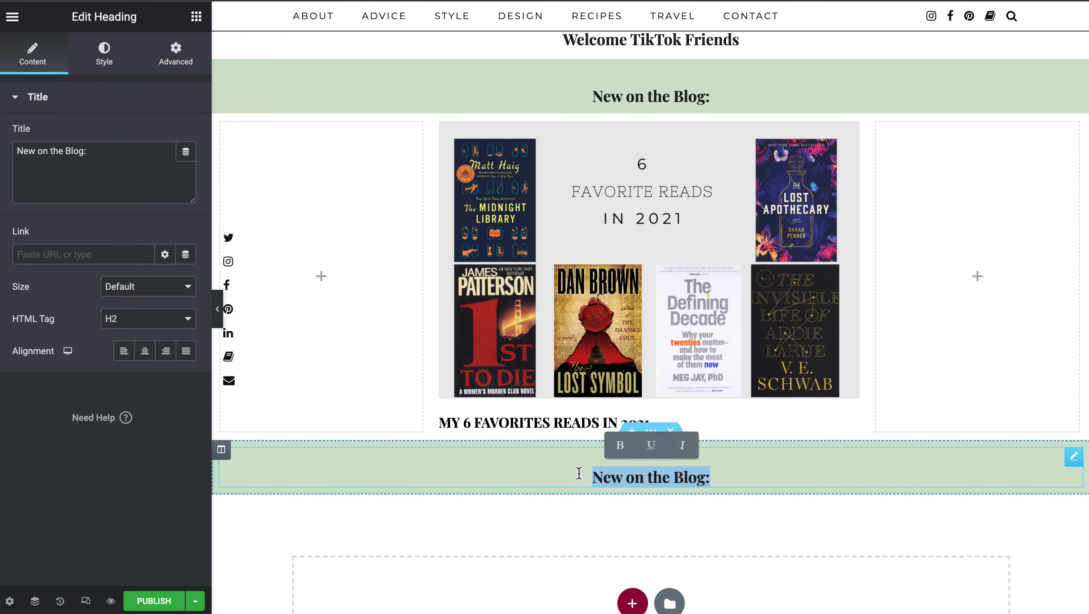
type("Explore More")
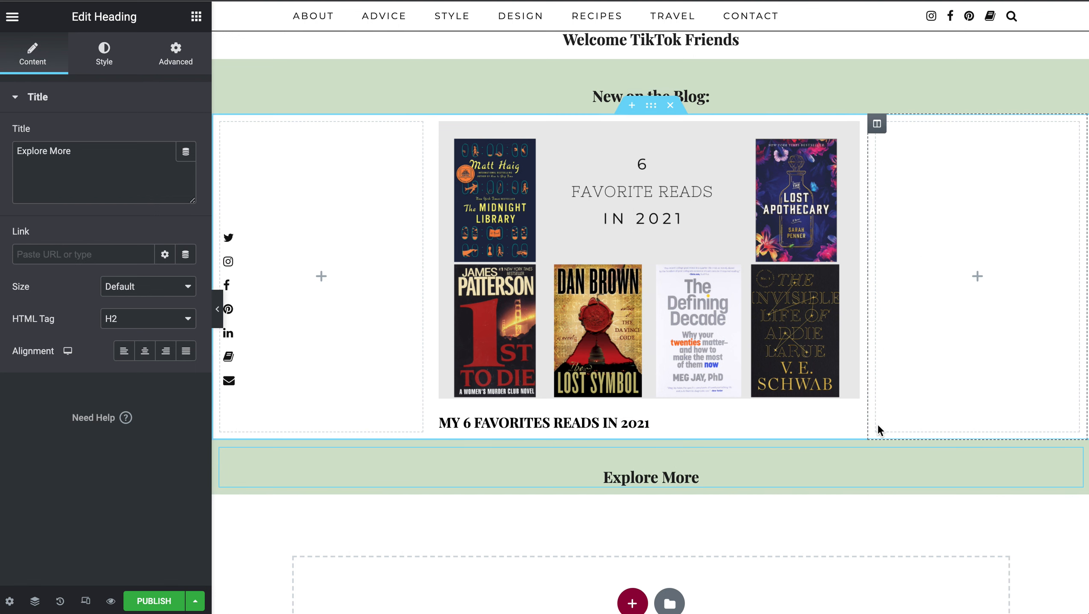
left_click(626, 482)
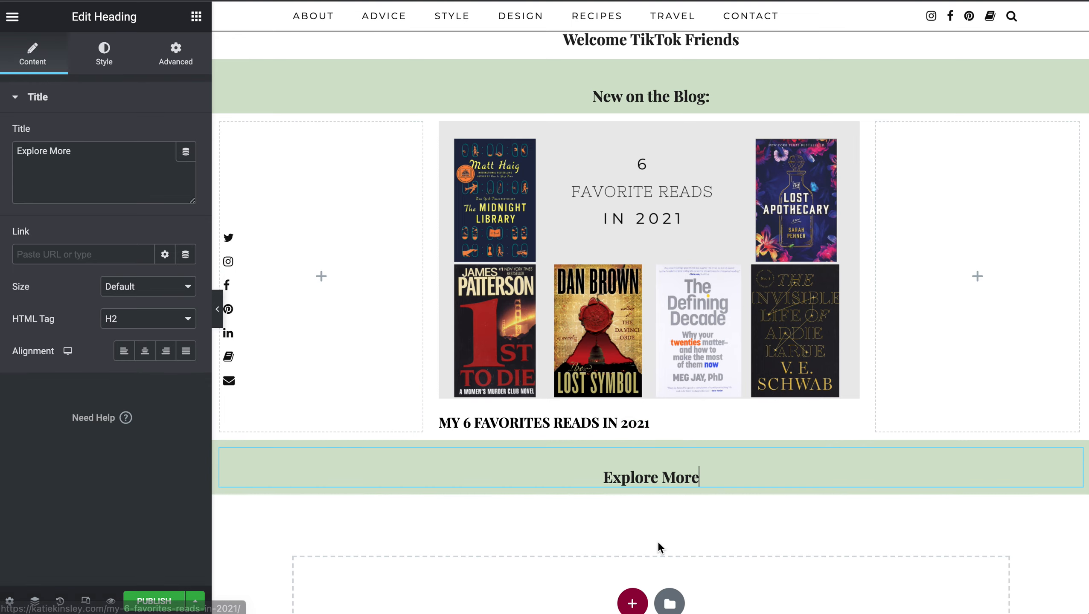
Add a section with three equal columns below the "Explore More" heading and stretch it to full width
scroll(657, 542, "down", 5)
left_click(642, 395)
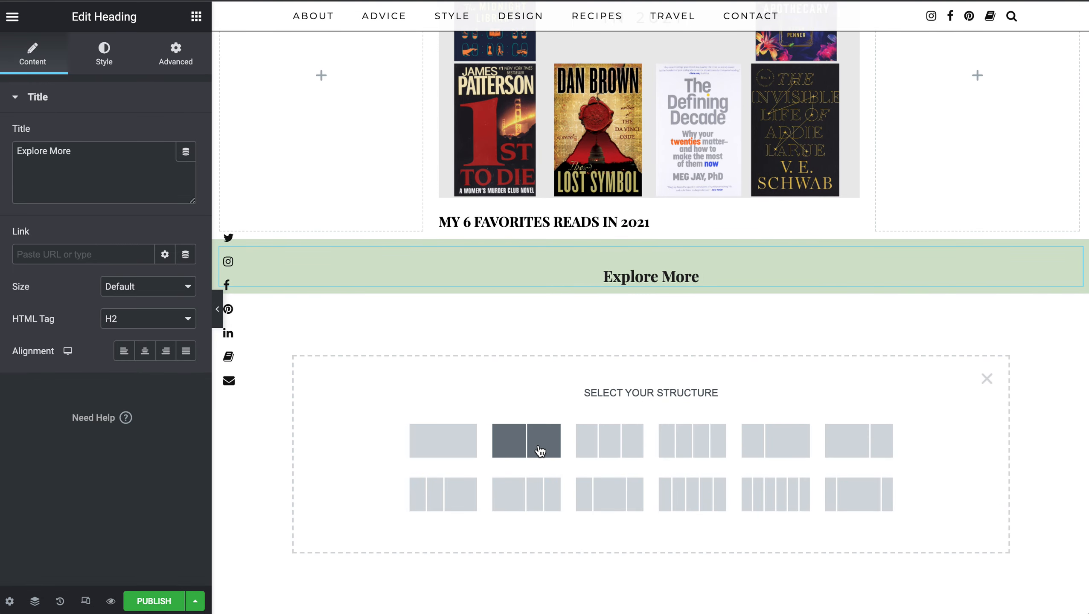
left_click(608, 449)
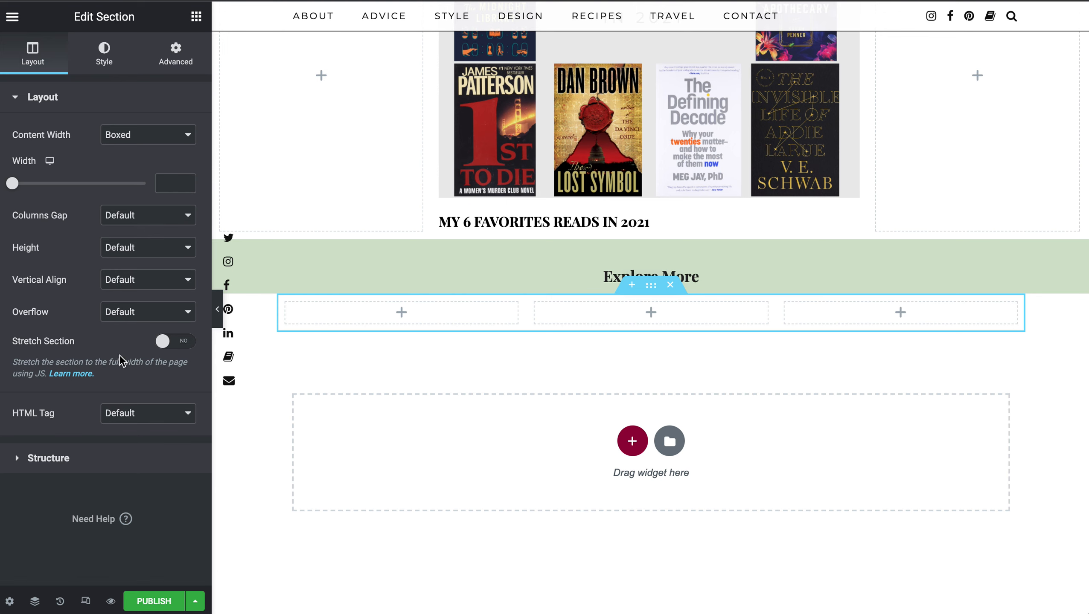
left_click(164, 341)
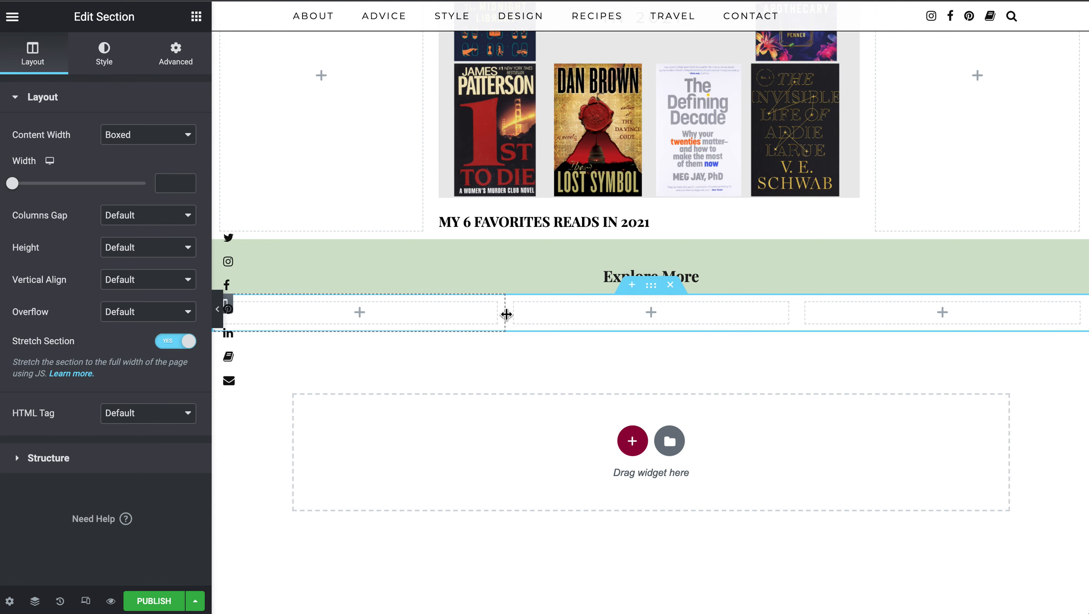
Add a Button widget to the middle column below "Explore More" and set its text to "Buy My Amazon Tool"
left_click(544, 322)
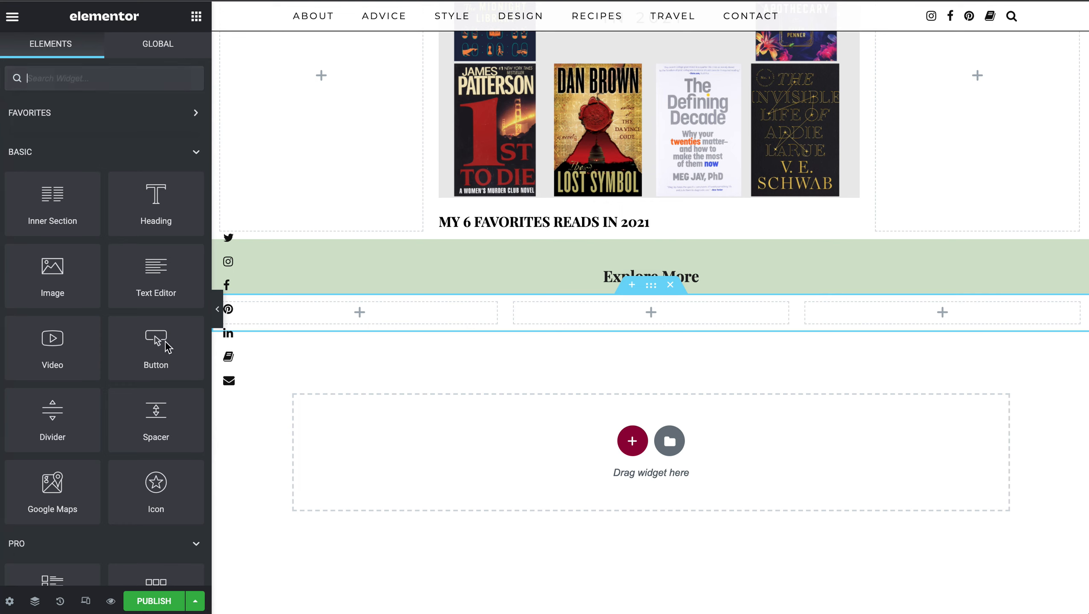
left_click_drag(147, 338, 602, 312)
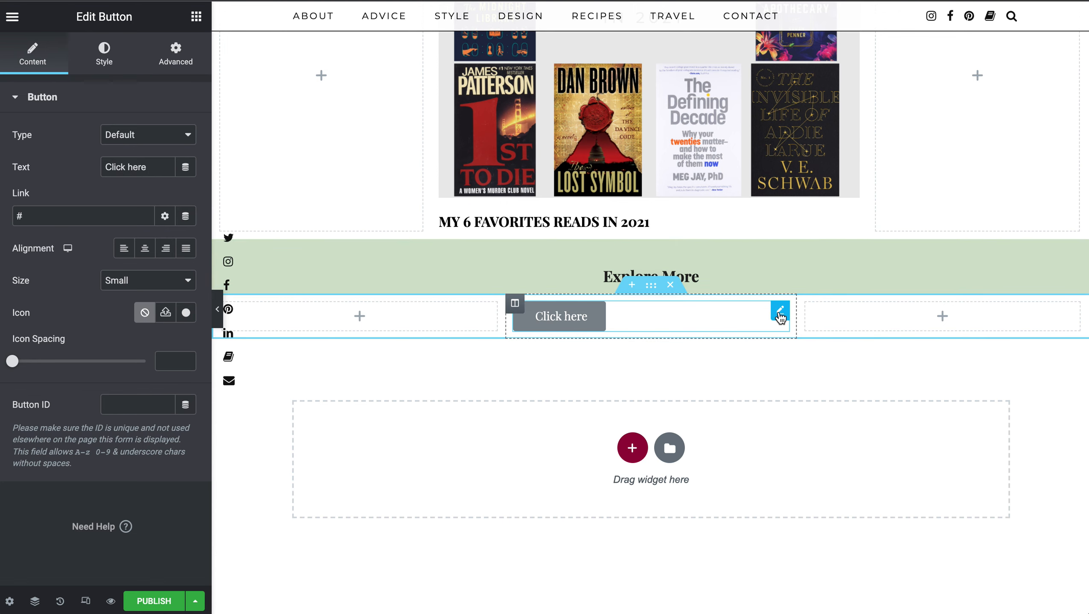
left_click(38, 213)
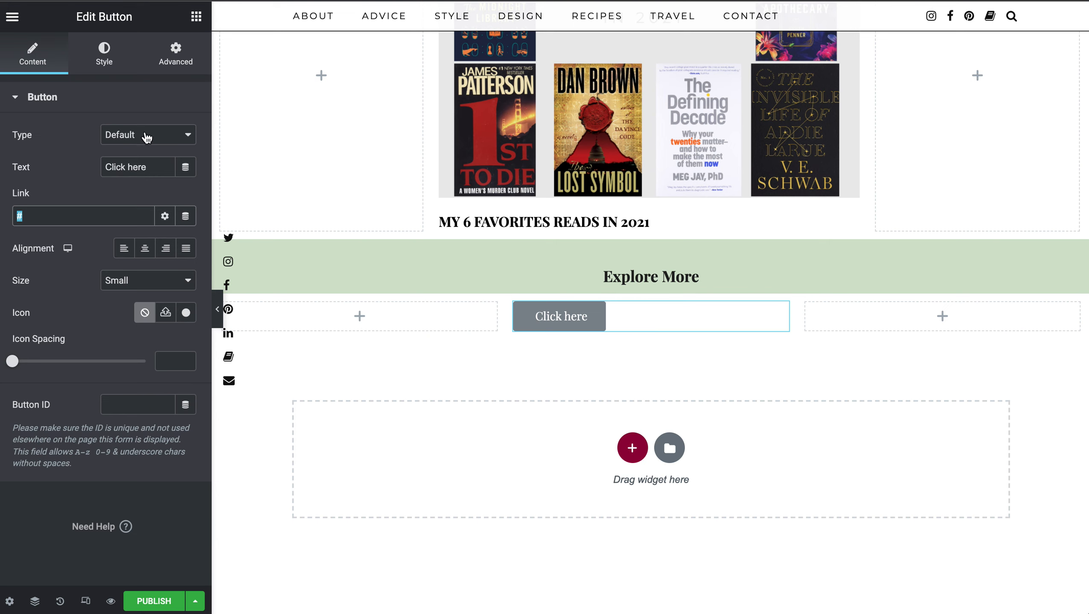
triple_click(151, 167)
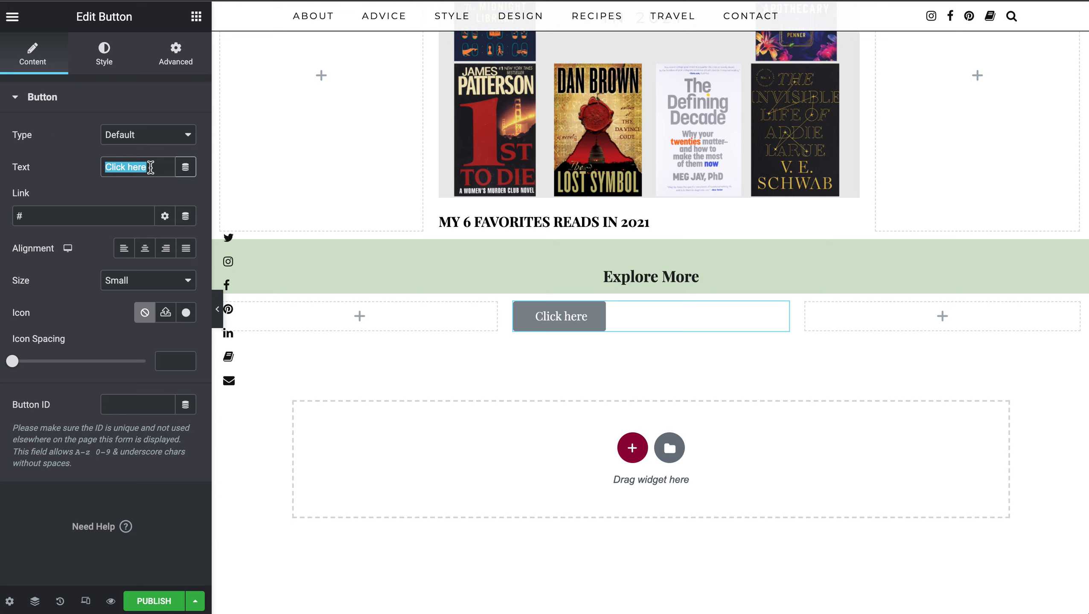
type("Buy My Amazon")
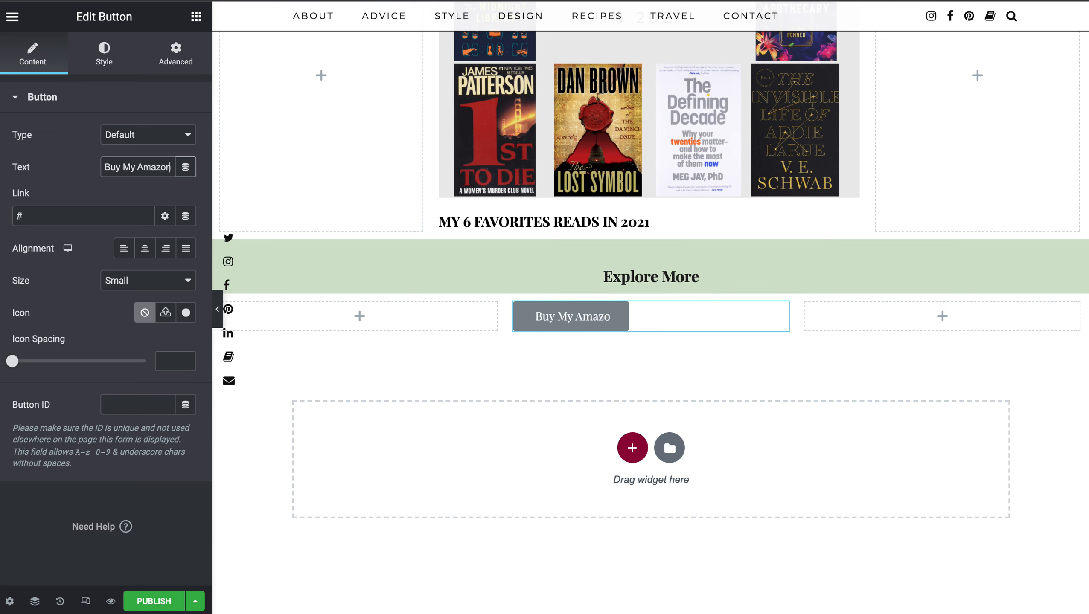
type(" Tool")
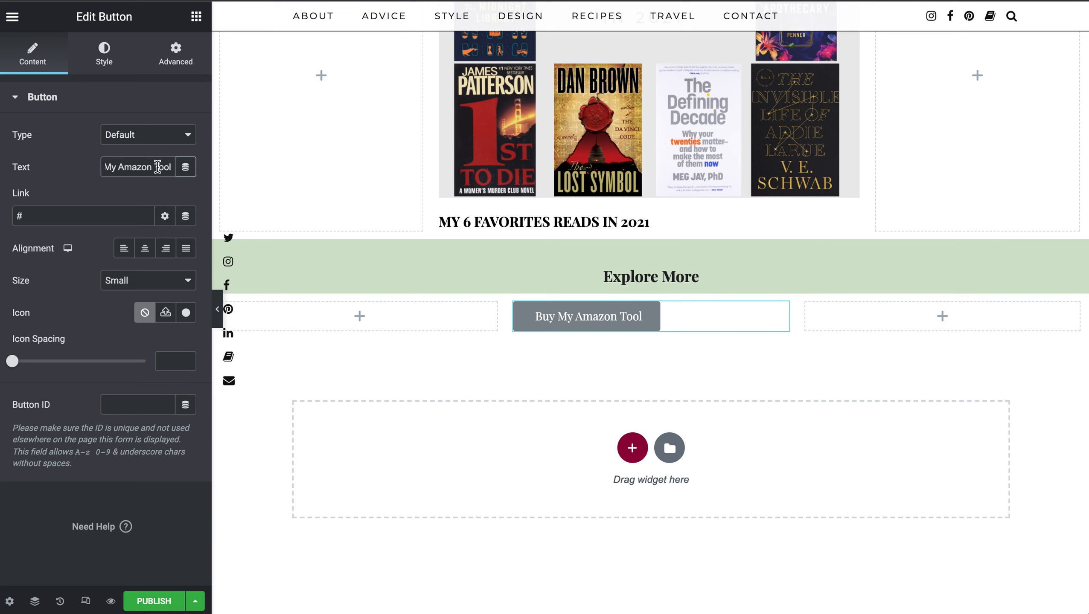
Center the button in its column and set its size to Large, keeping the Default type
double_click(26, 219)
left_click(144, 252)
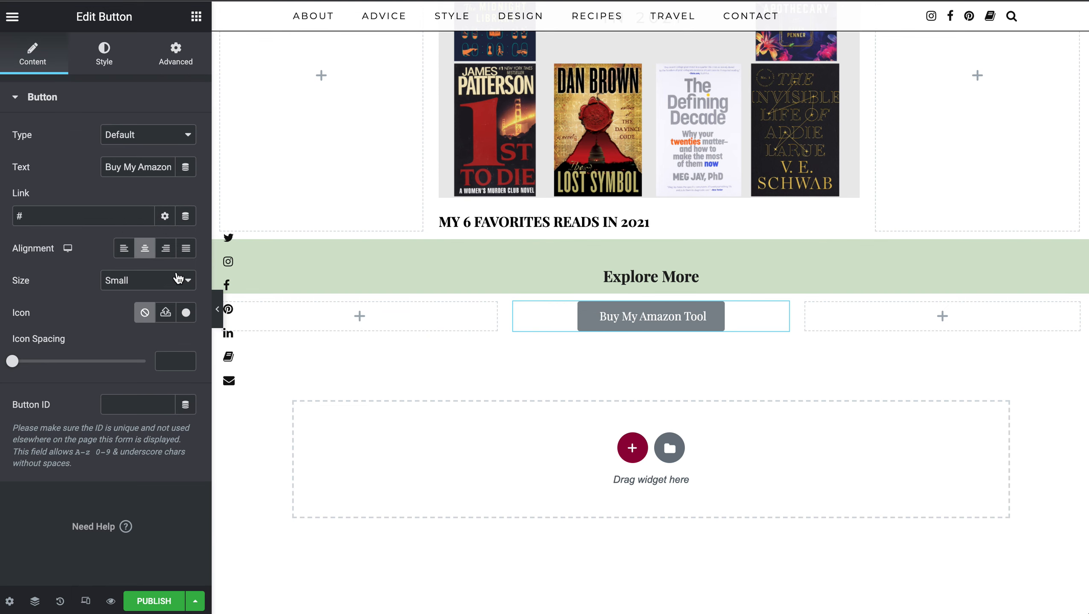
left_click(179, 281)
left_click(163, 314)
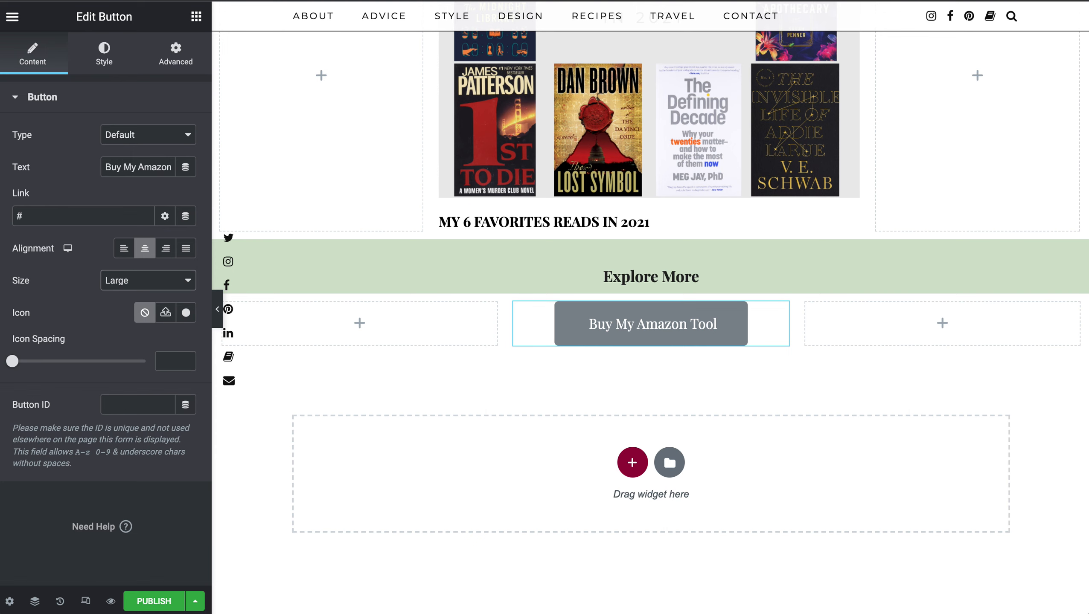
left_click(185, 139)
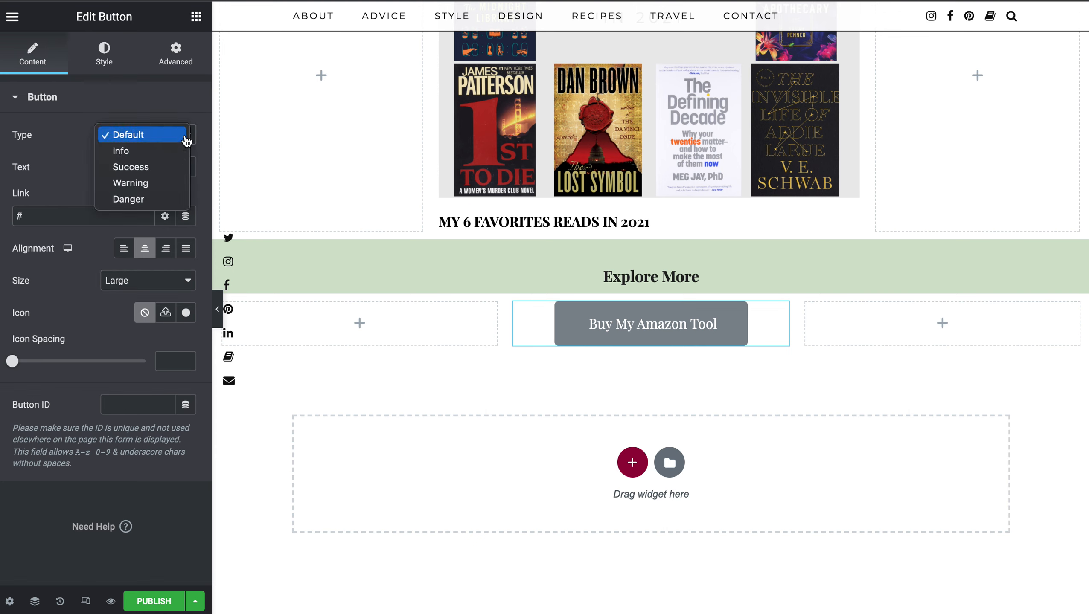
left_click(178, 137)
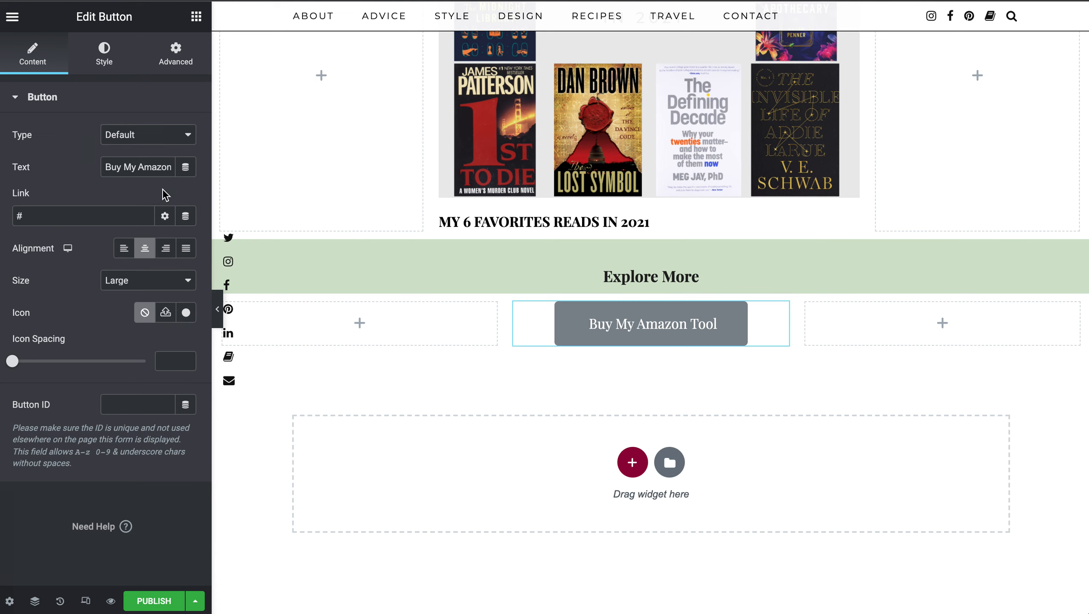
Set the button's typography to the Adamina font, Uppercase transform and a letter spacing of 4.7
left_click(106, 58)
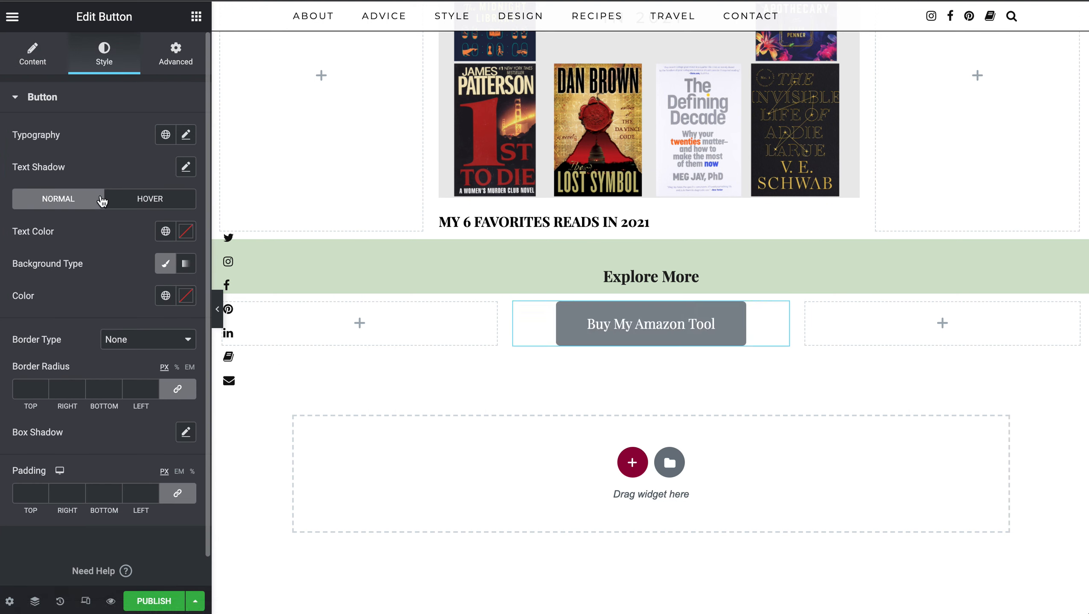
left_click(185, 135)
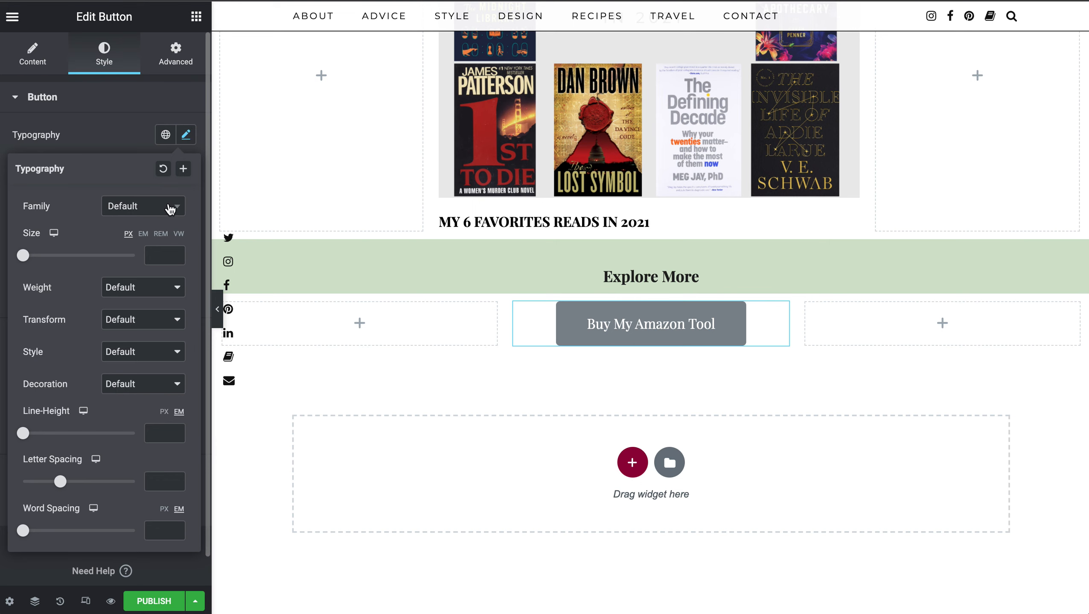
left_click(154, 207)
left_click(143, 233)
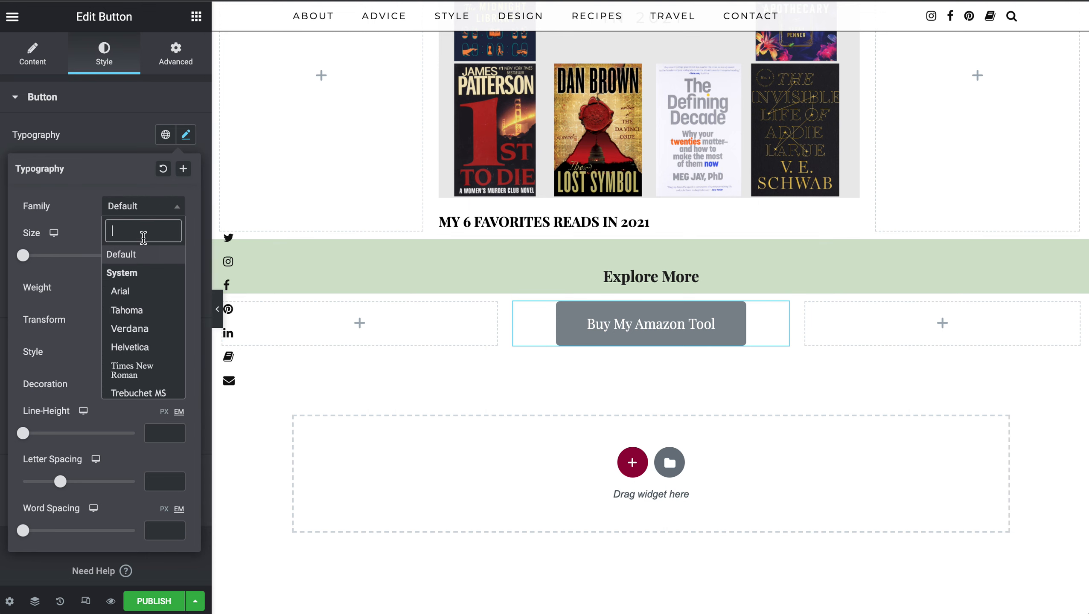
type("ada")
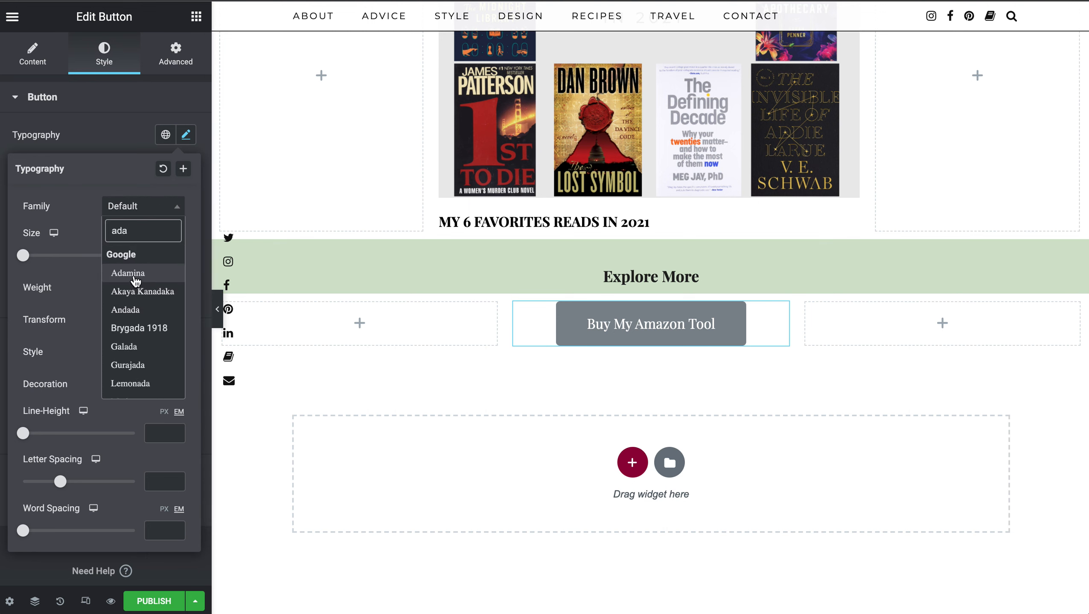
left_click(136, 280)
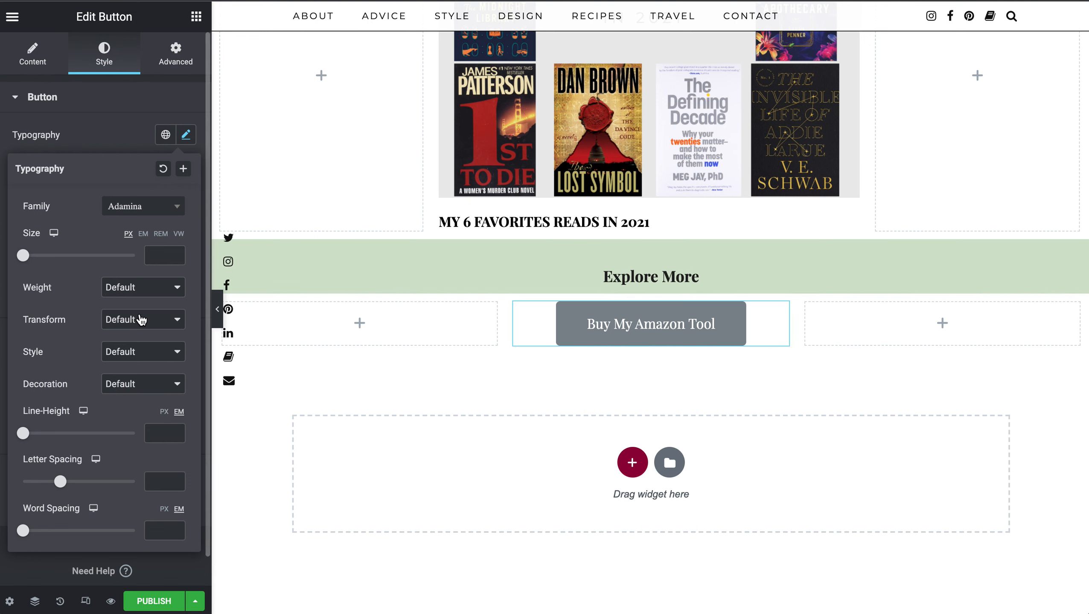
left_click(141, 320)
left_click(134, 336)
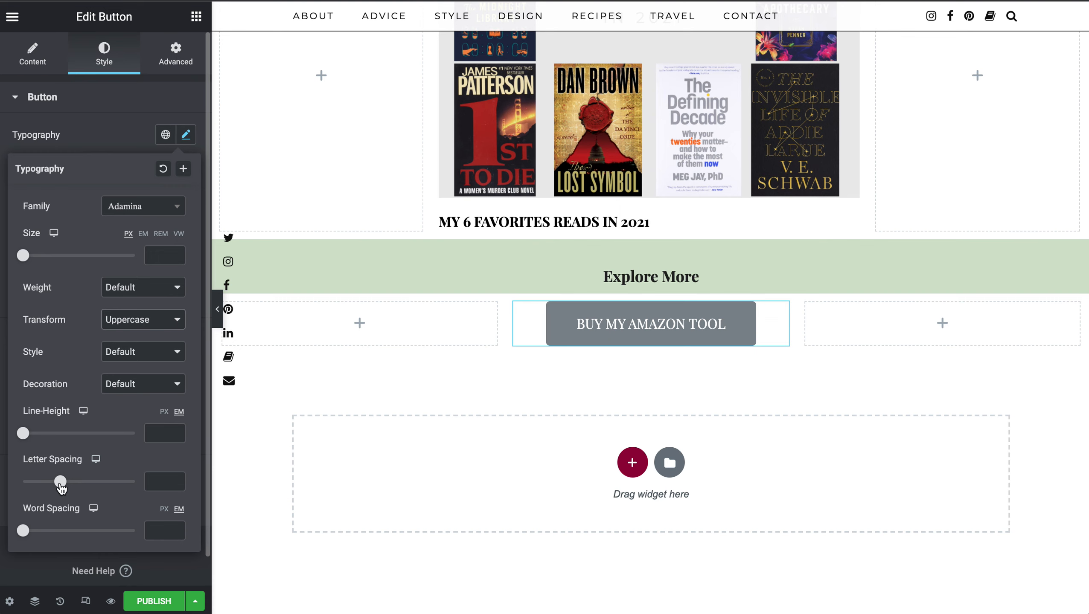
left_click_drag(61, 485, 96, 495)
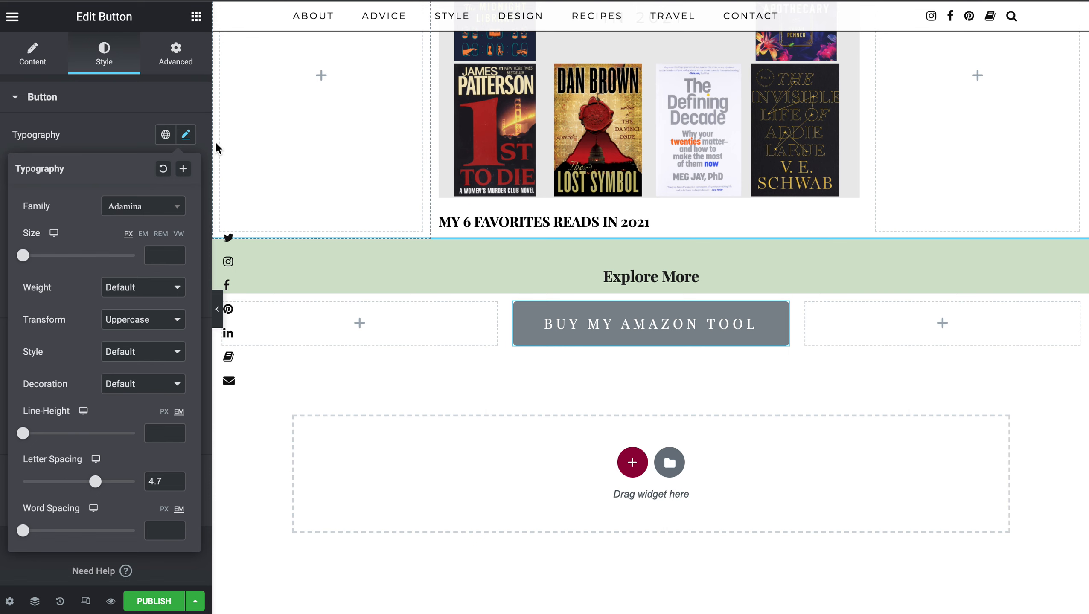
left_click(179, 110)
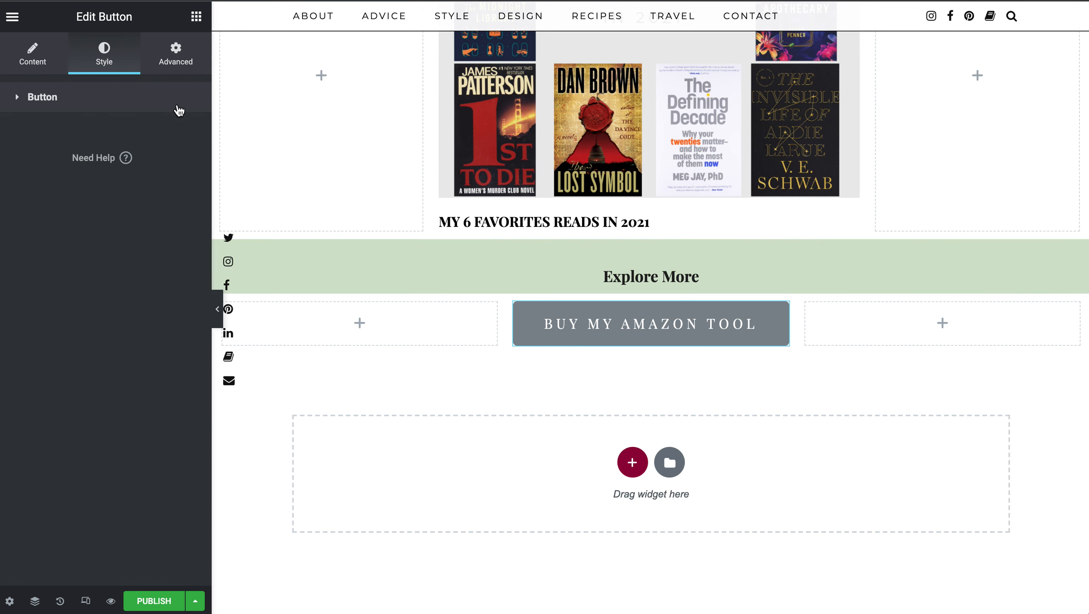
Give the button a classic solid background in the cream color #FDF4EA
left_click(51, 100)
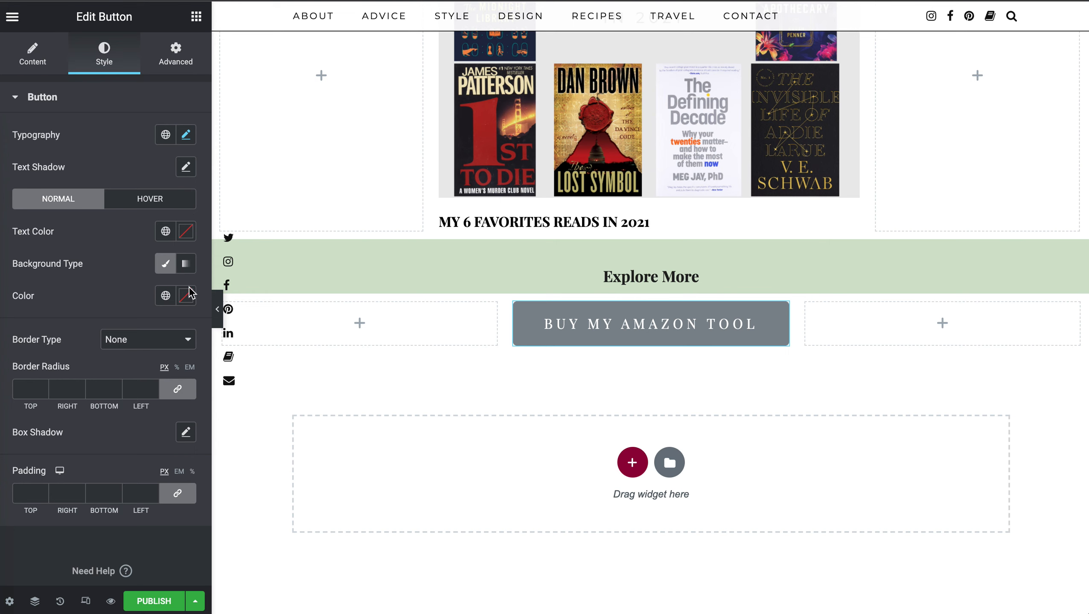
left_click(186, 263)
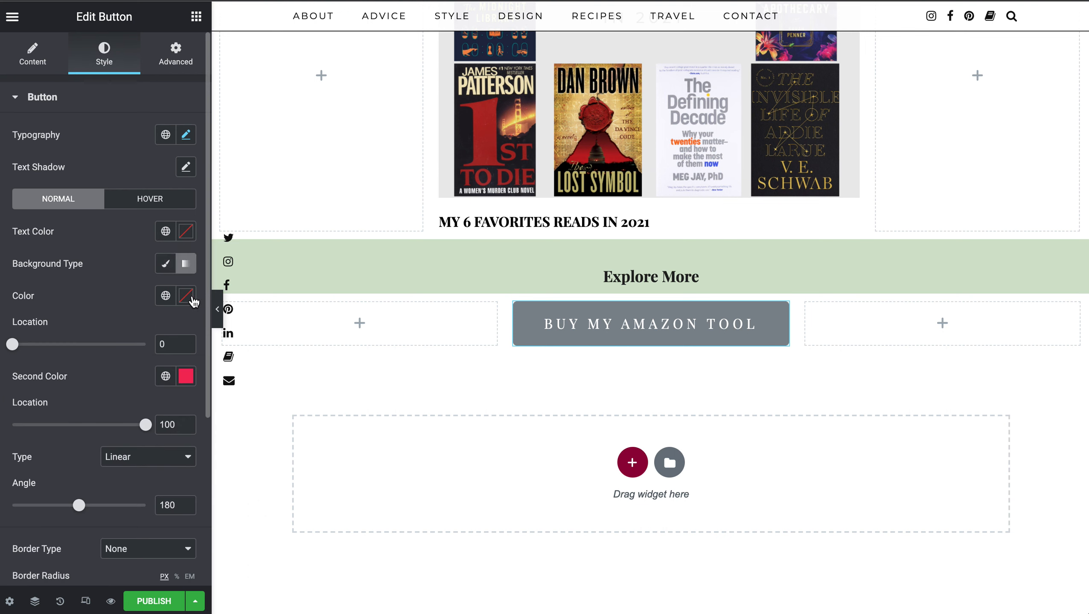
left_click(185, 296)
type("#FDF4EA")
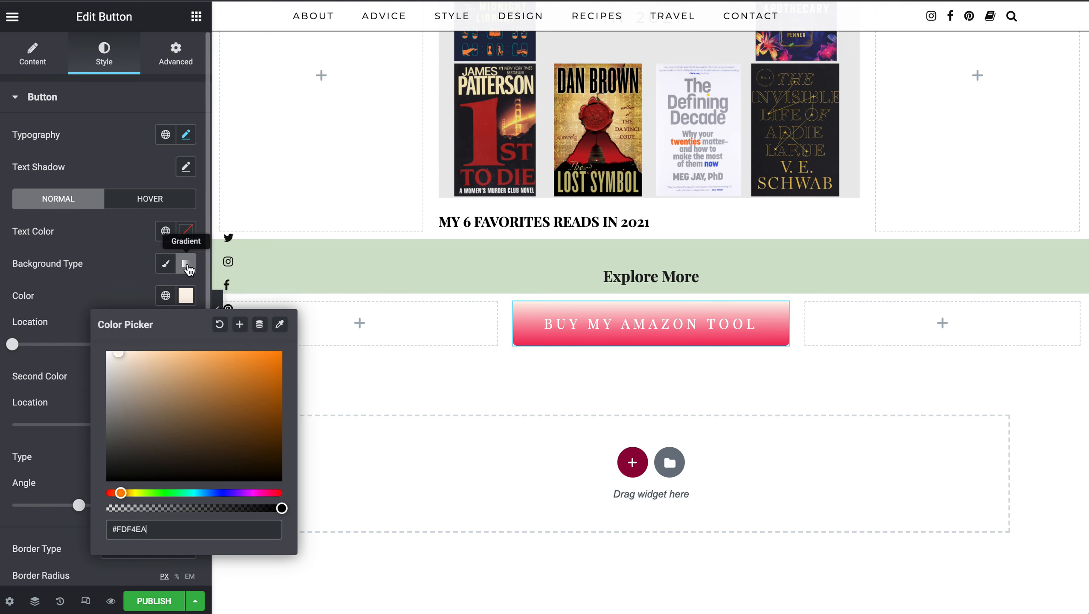
left_click(162, 266)
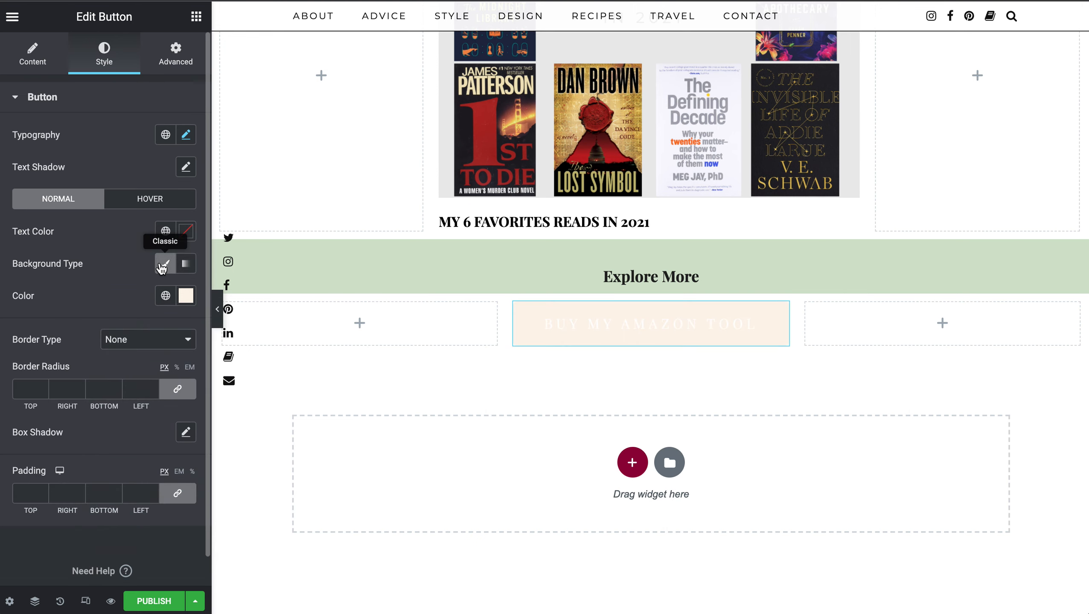
Set the button's text color to #928880
left_click(188, 236)
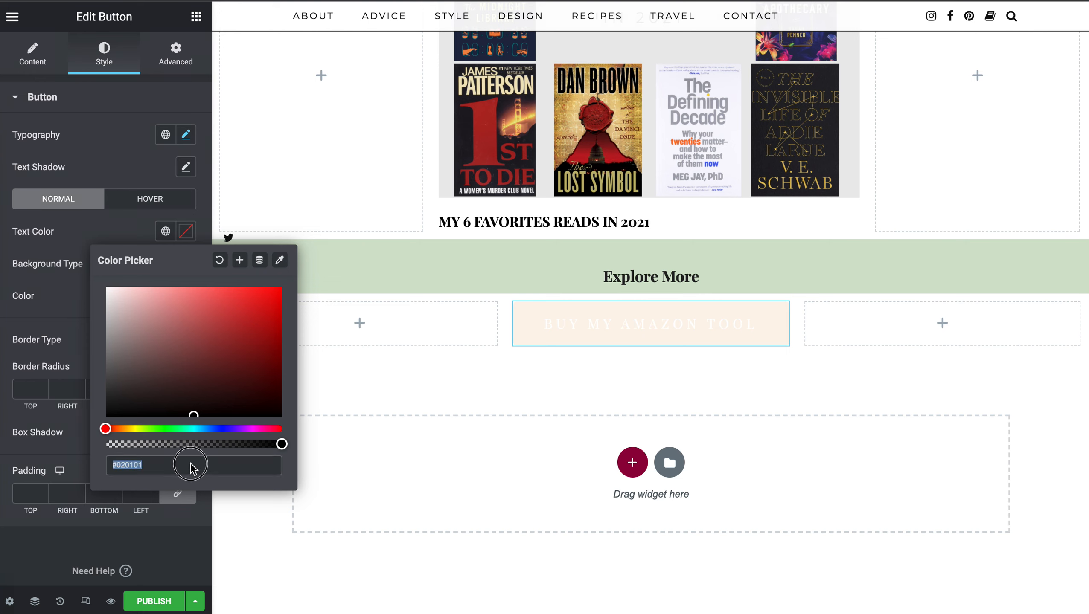
double_click(205, 464)
type("#928880")
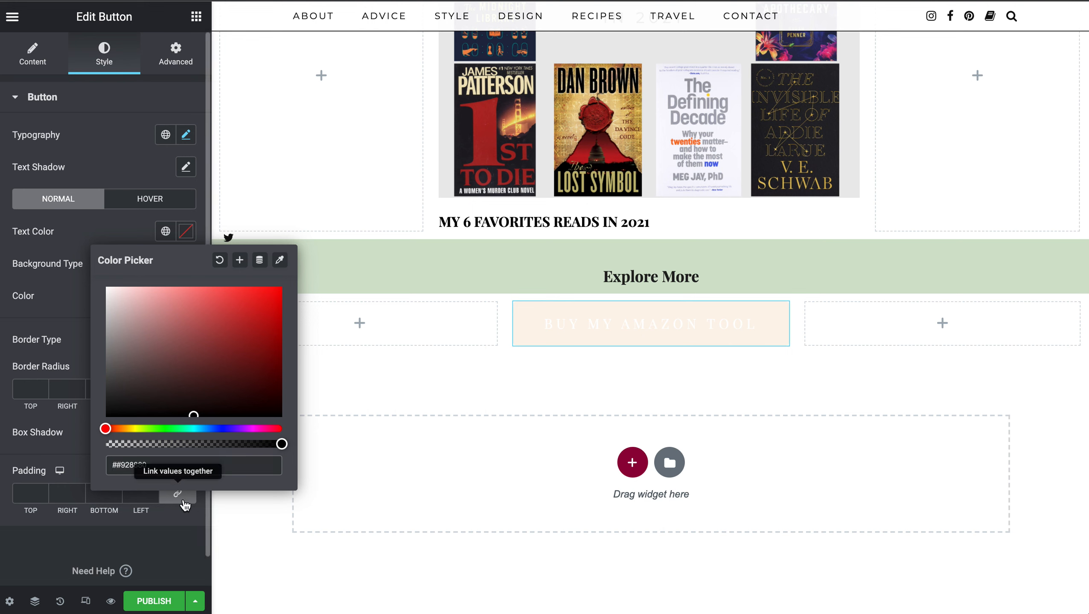
key("BackSpace")
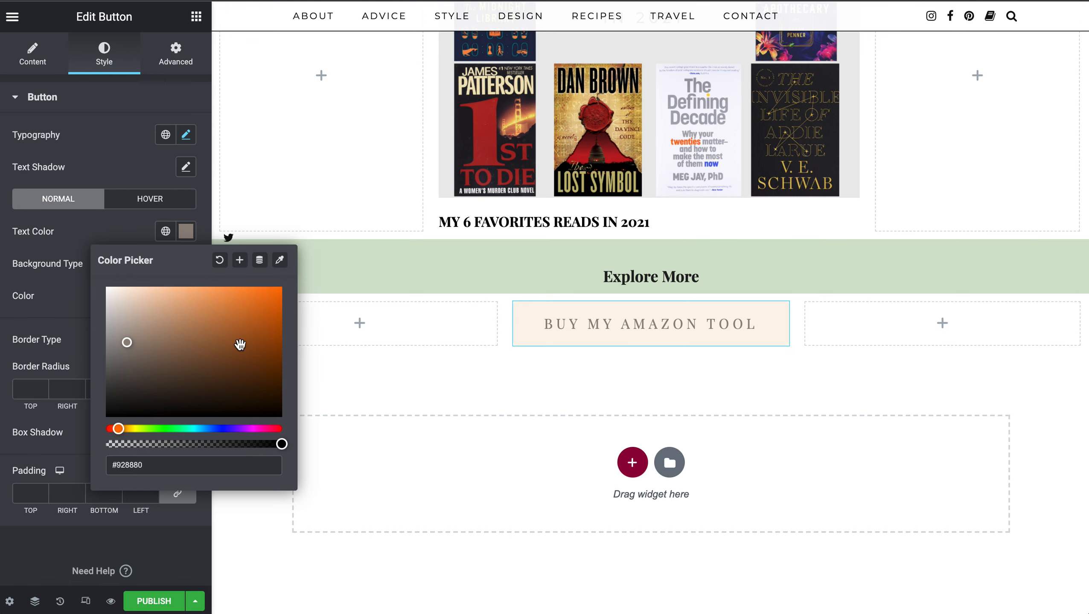
left_click(184, 235)
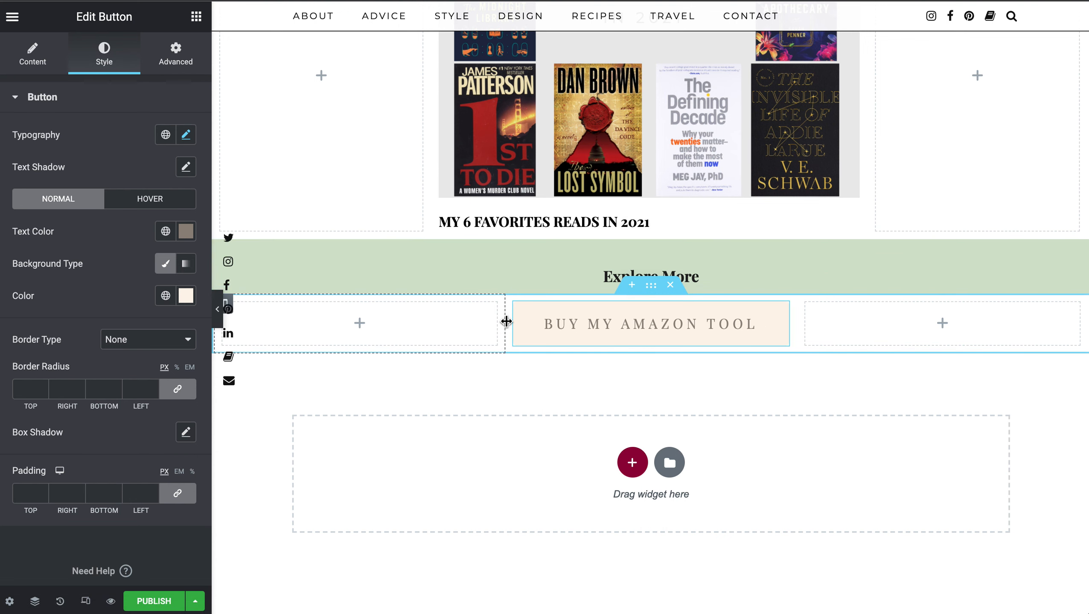
Widen the button's middle column on both sides to match the featured post column above
left_click_drag(506, 321, 433, 323)
left_click_drag(794, 322, 868, 336)
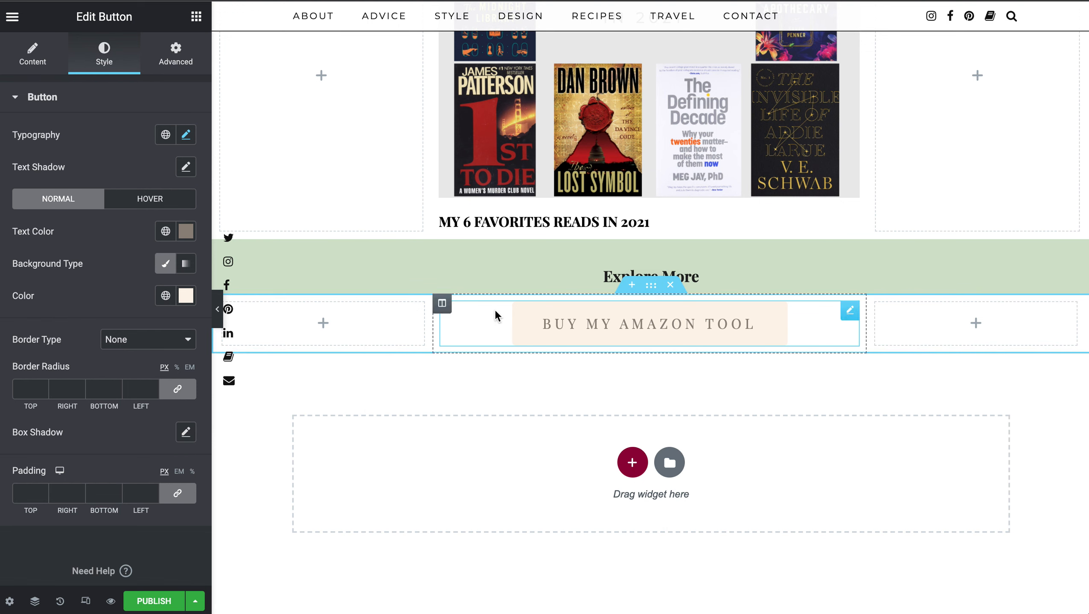
mouse_move(827, 330)
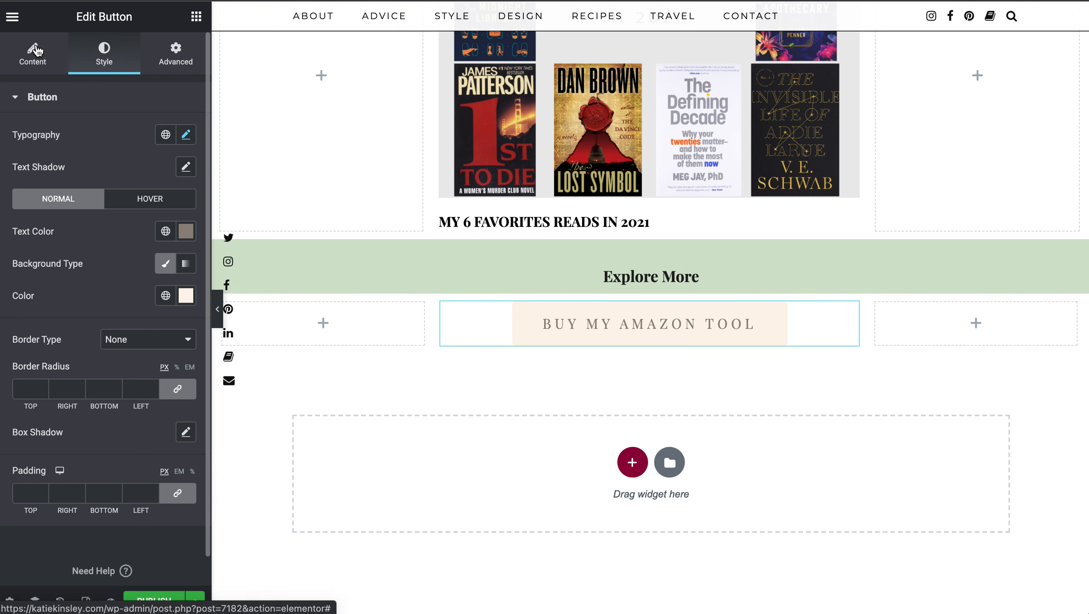
Increase the button text's letter spacing to 6
left_click(35, 50)
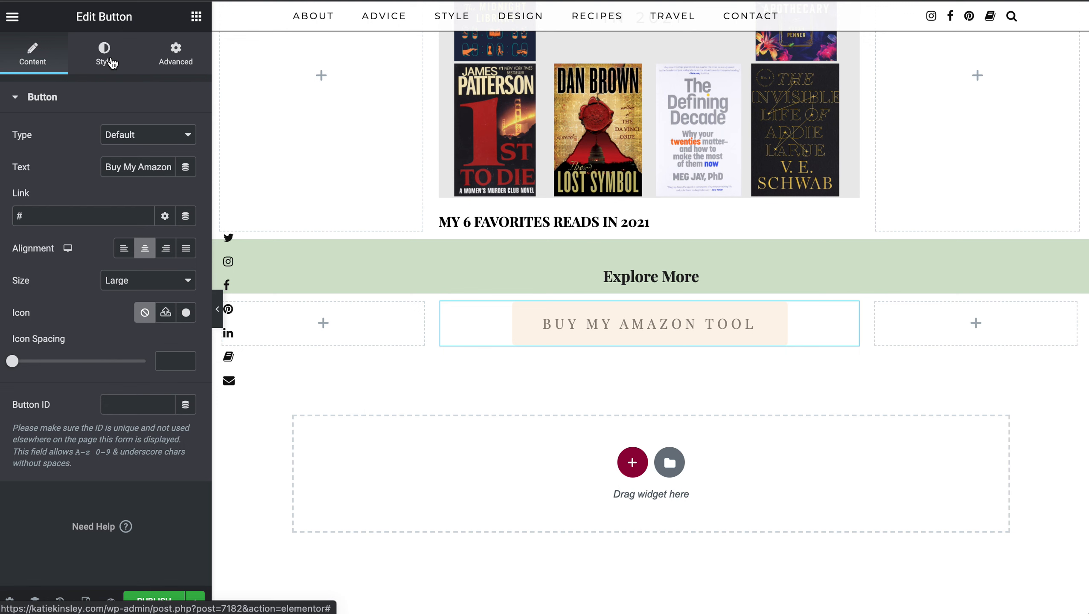
left_click(107, 60)
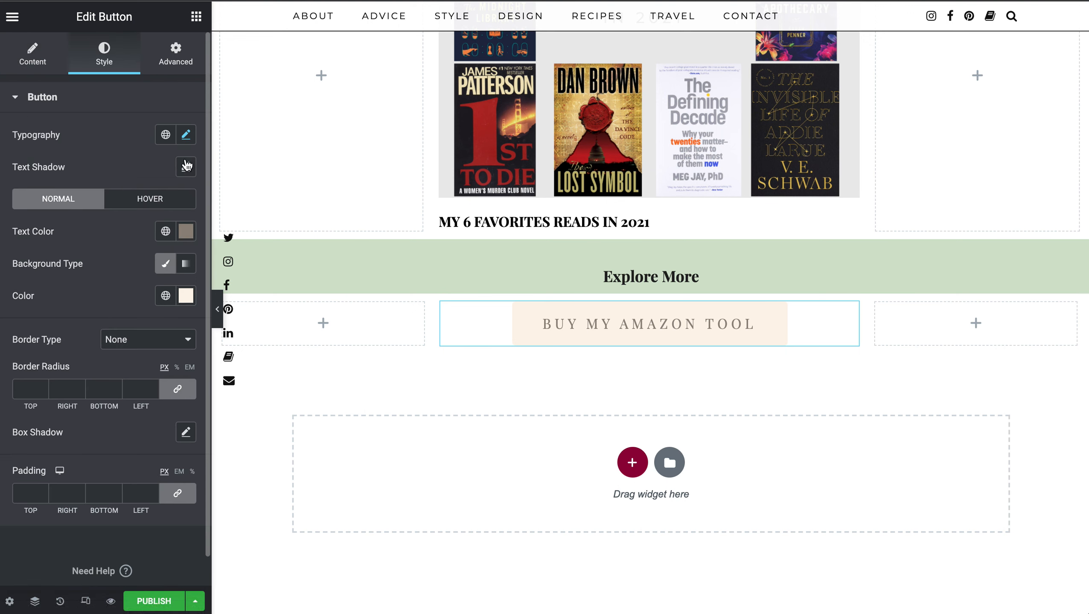
left_click(186, 135)
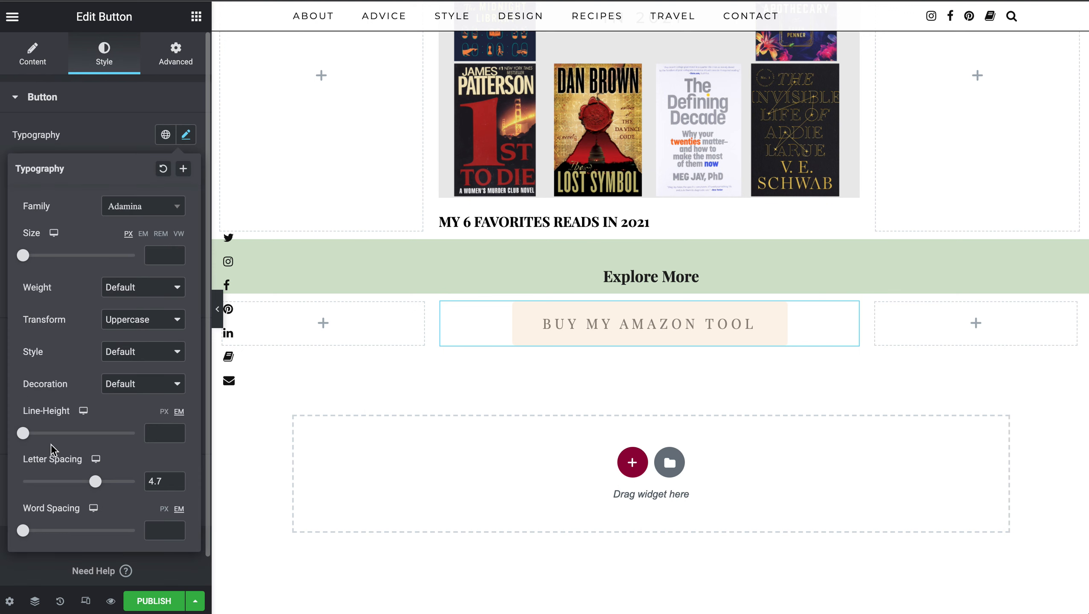
left_click_drag(98, 482, 110, 489)
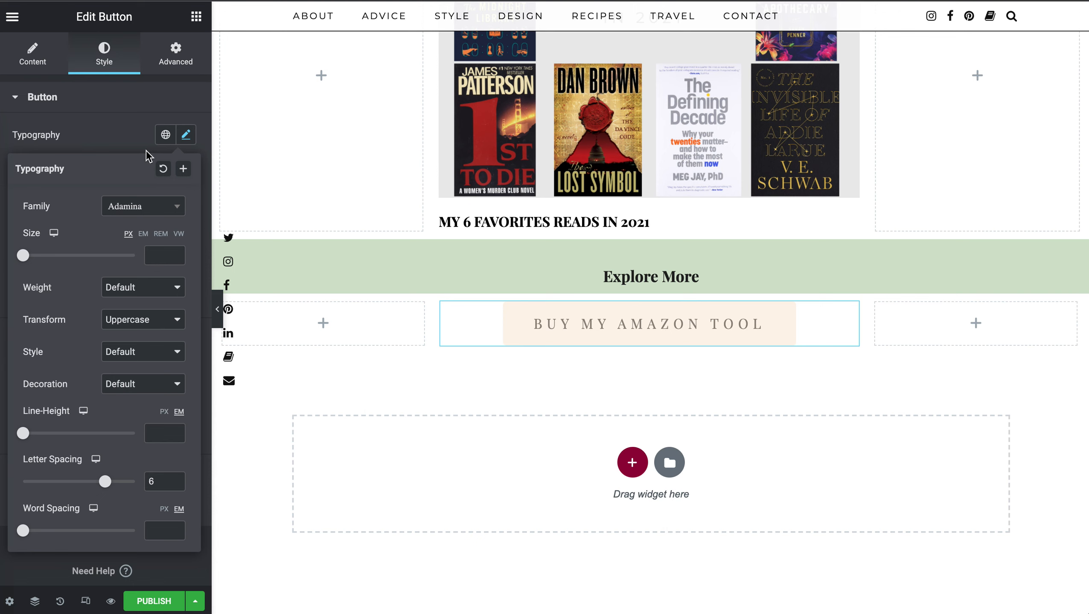
left_click(190, 137)
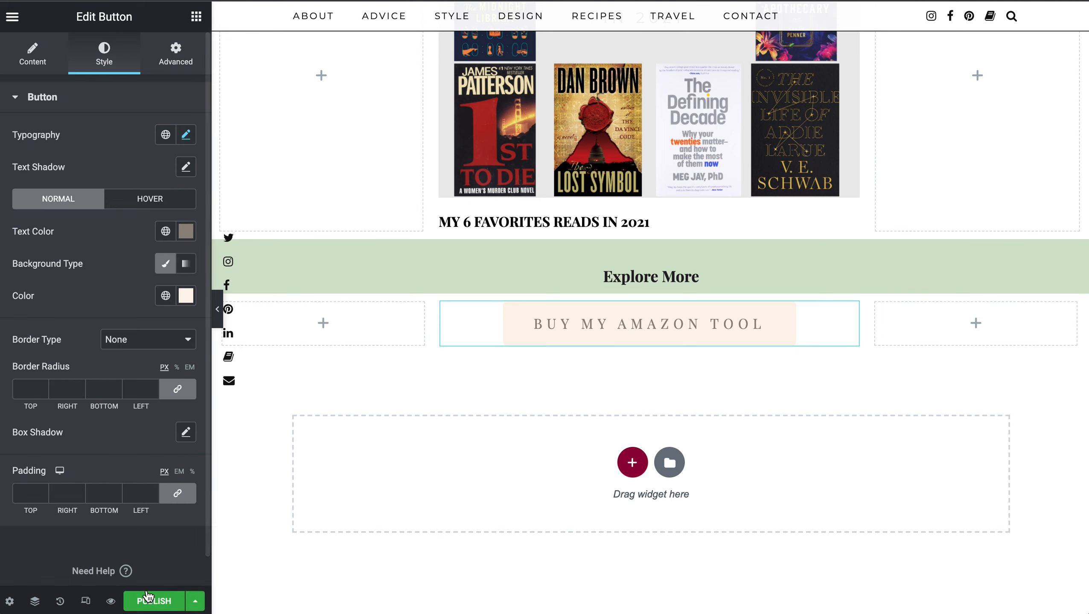
left_click(195, 601)
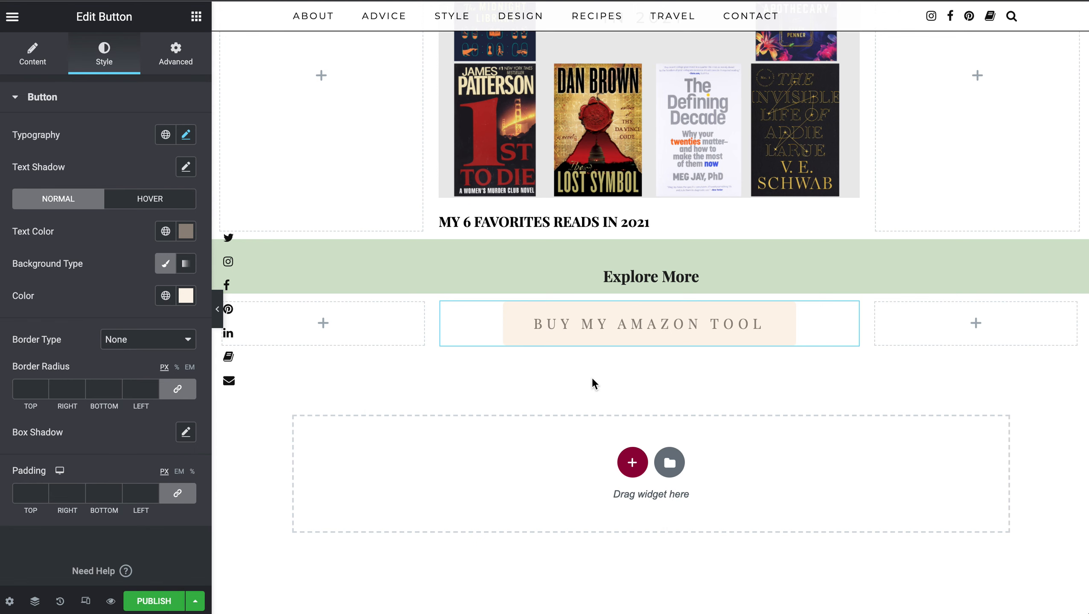
mouse_move(612, 339)
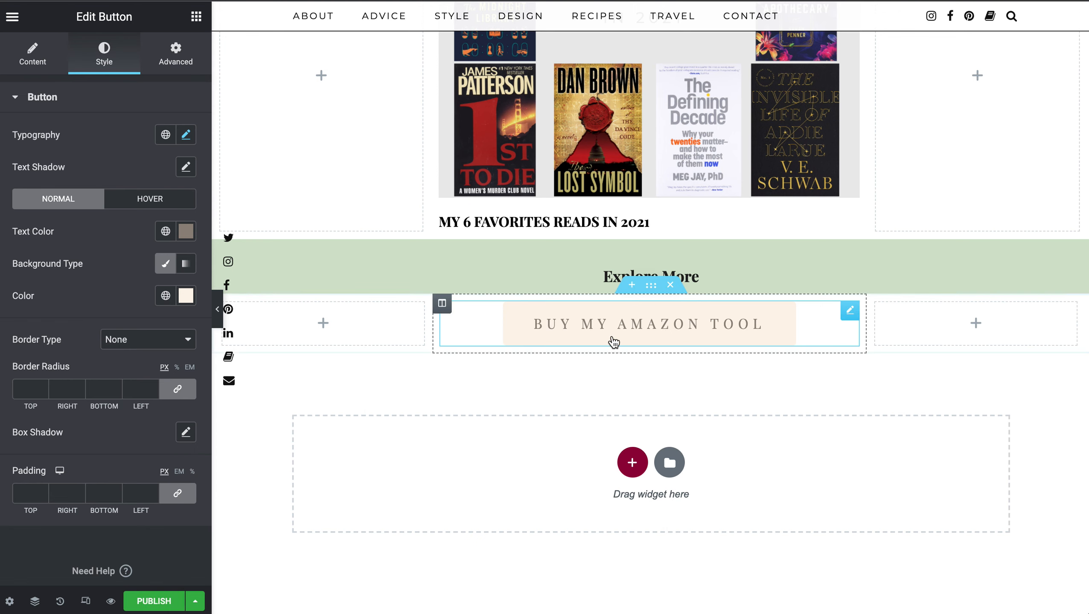
Duplicate the section containing the "Buy My Amazon Tool" button
right_click(650, 292)
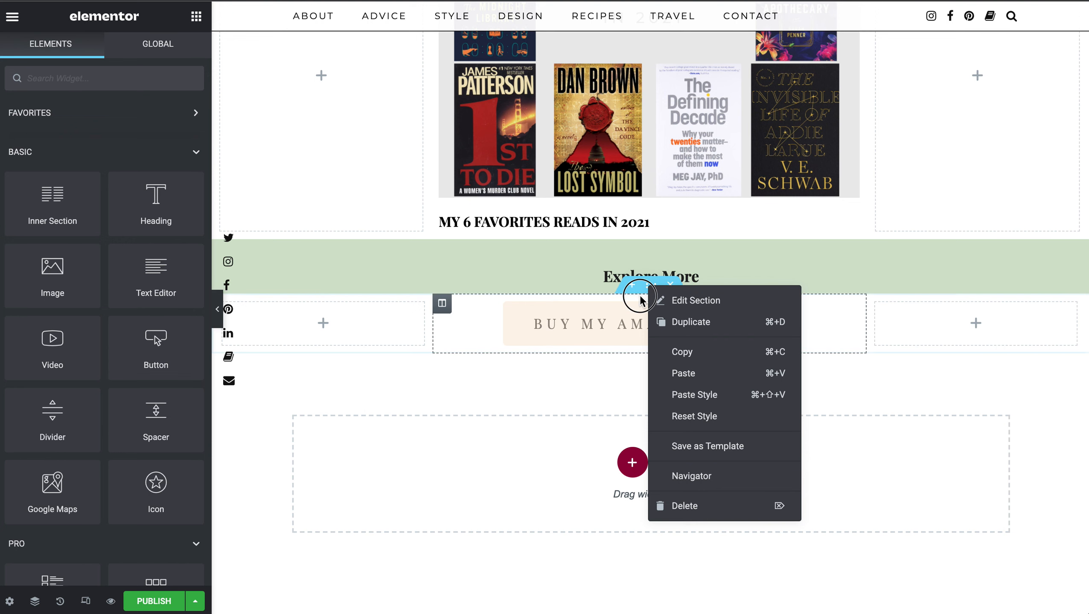
left_click(651, 286)
right_click(652, 287)
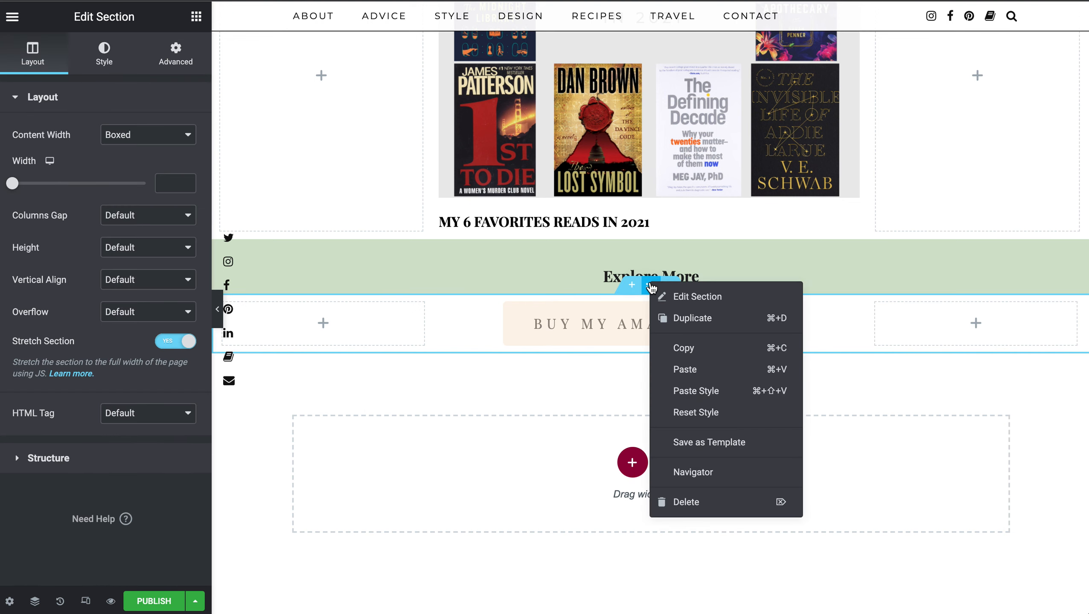
left_click(671, 319)
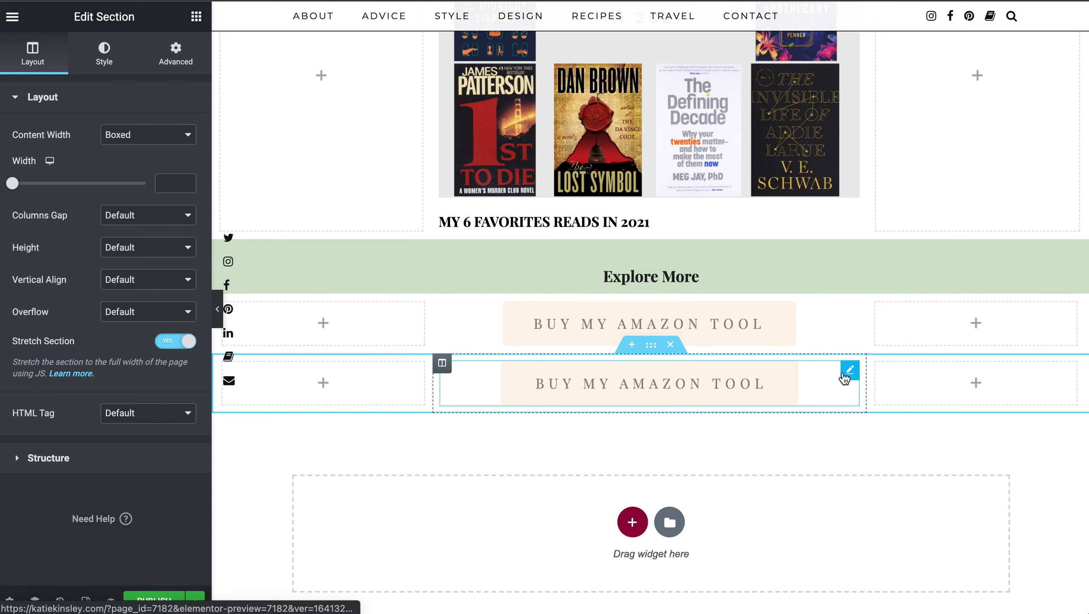
Change the duplicated button's text to "Read the Blog" and set its link to the blog's own web address
left_click(849, 371)
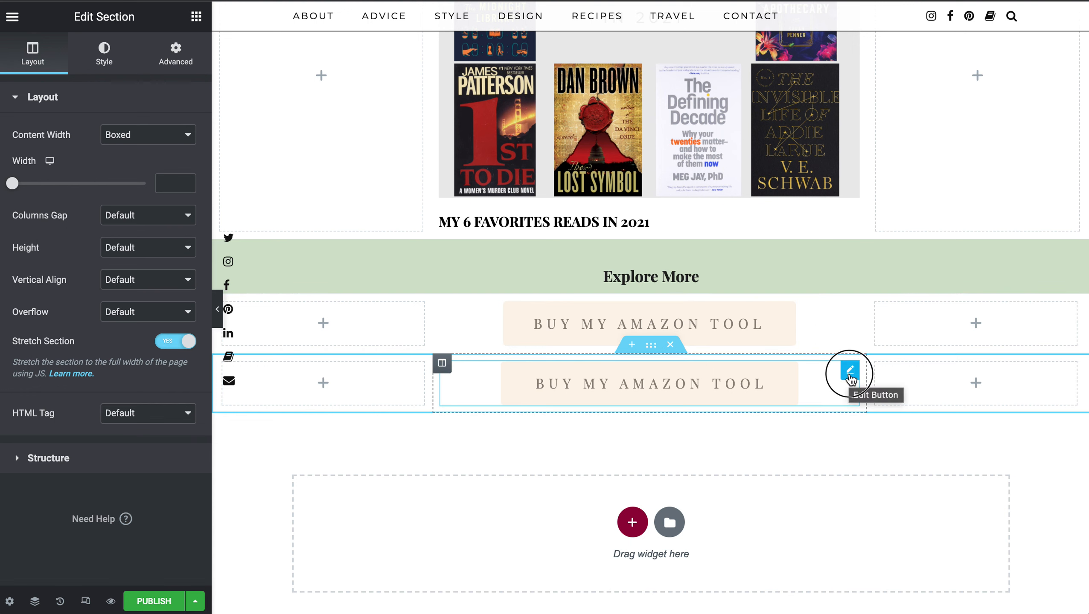
left_click(128, 164)
triple_click(128, 163)
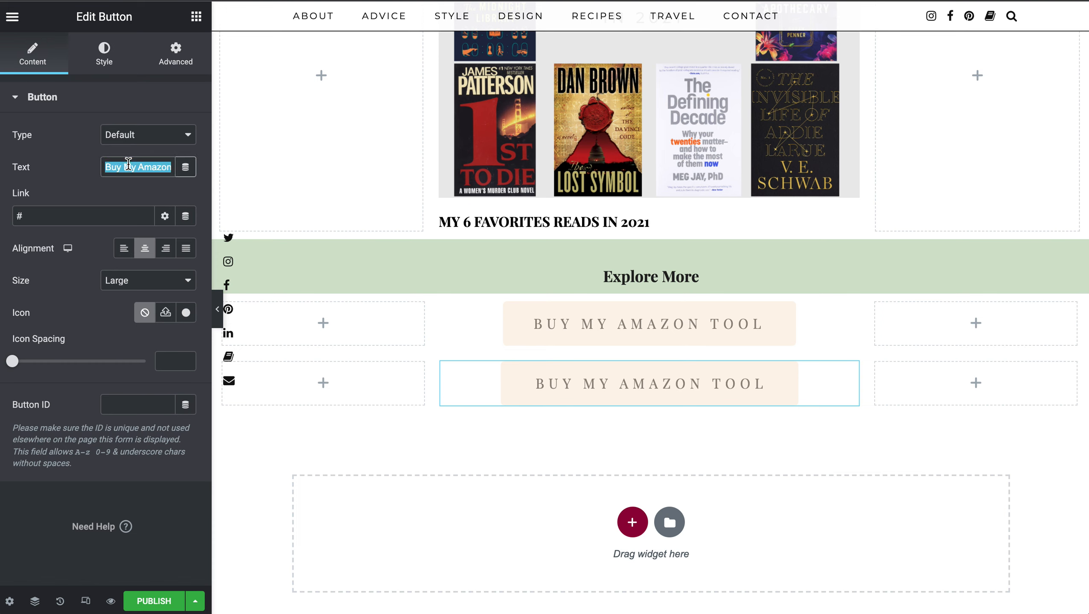
type("Rea")
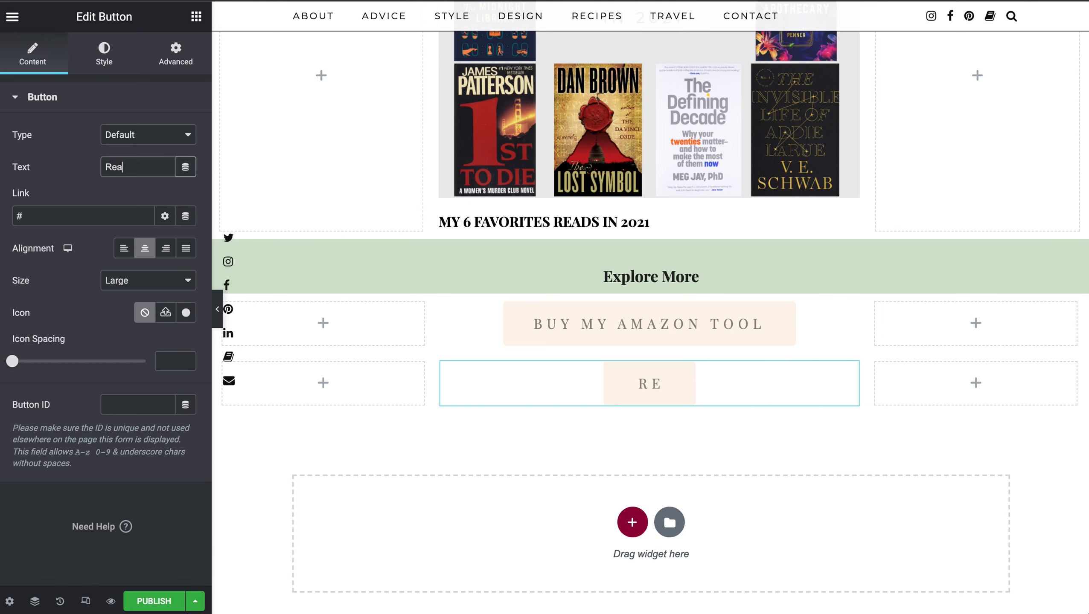
type("d the Blog")
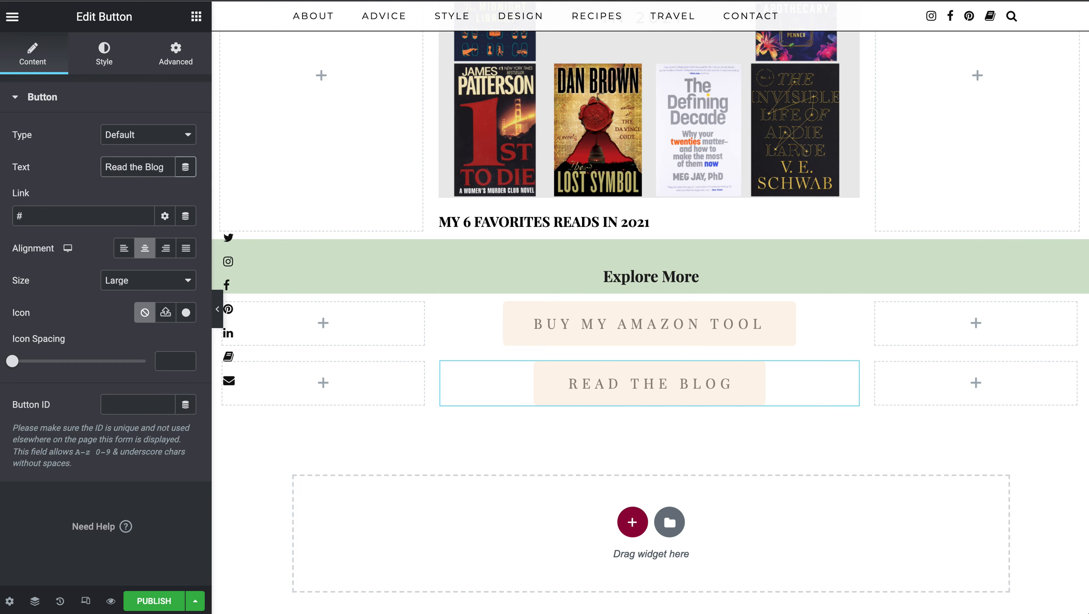
double_click(20, 216)
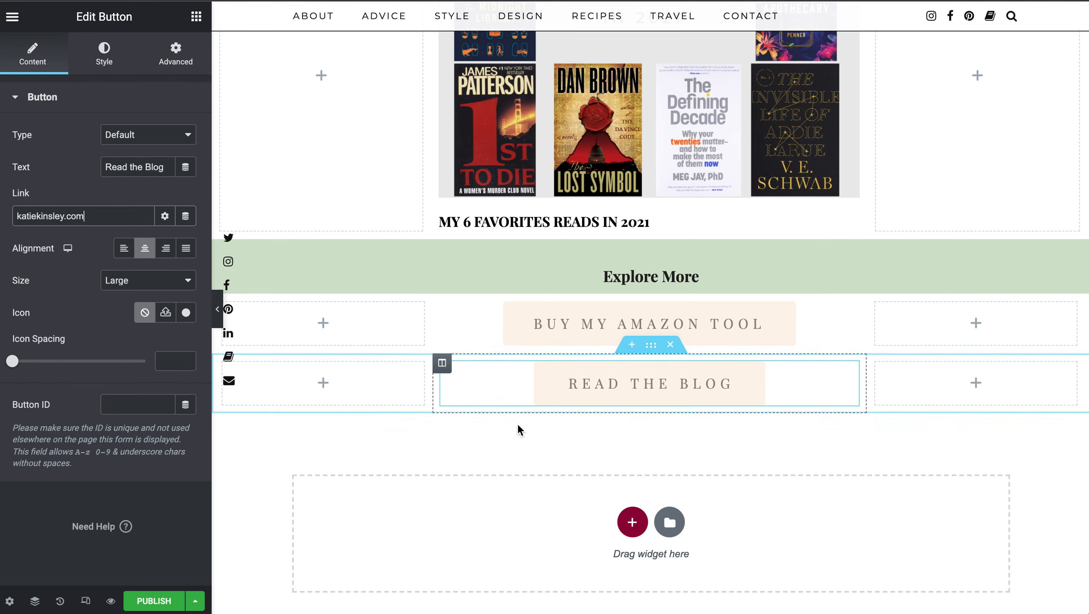
Duplicate the "Read the Blog" section and change the copied button's text to "Get $$ off of Blue Apron"
right_click(651, 356)
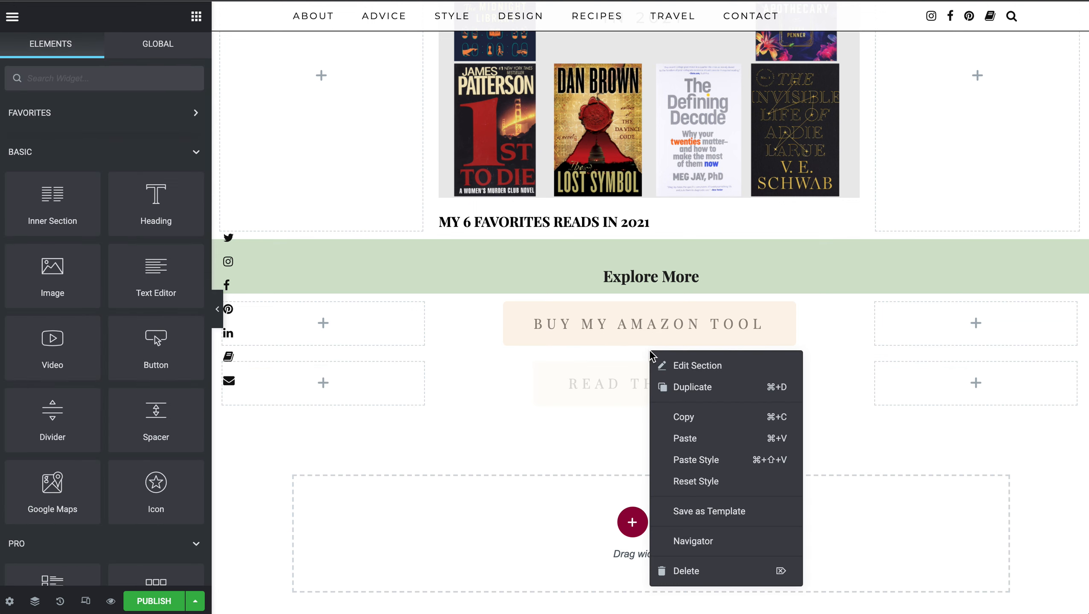
left_click(701, 389)
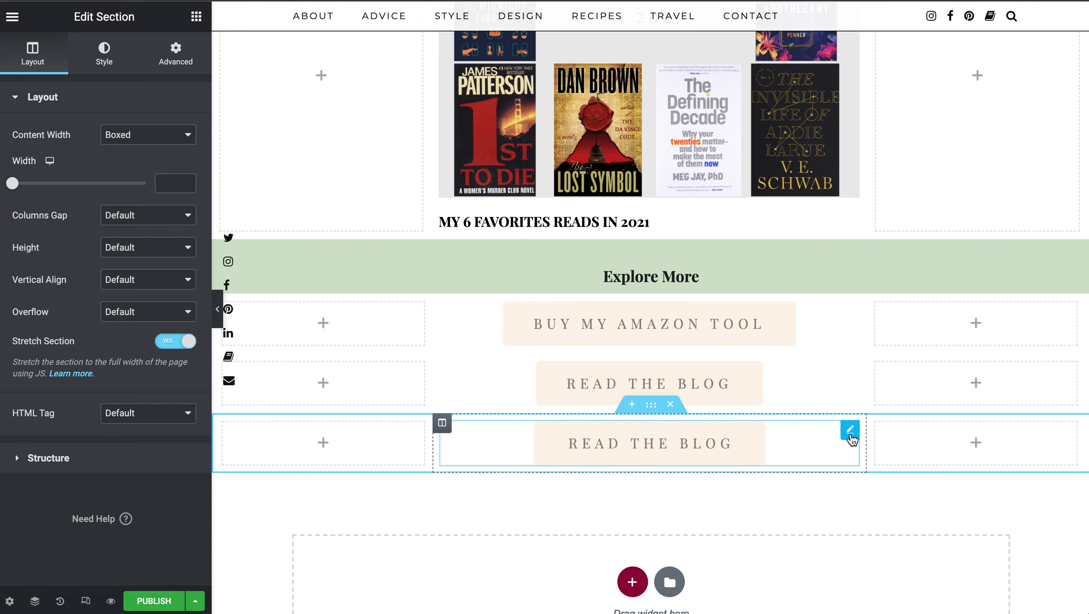
left_click(847, 432)
triple_click(155, 168)
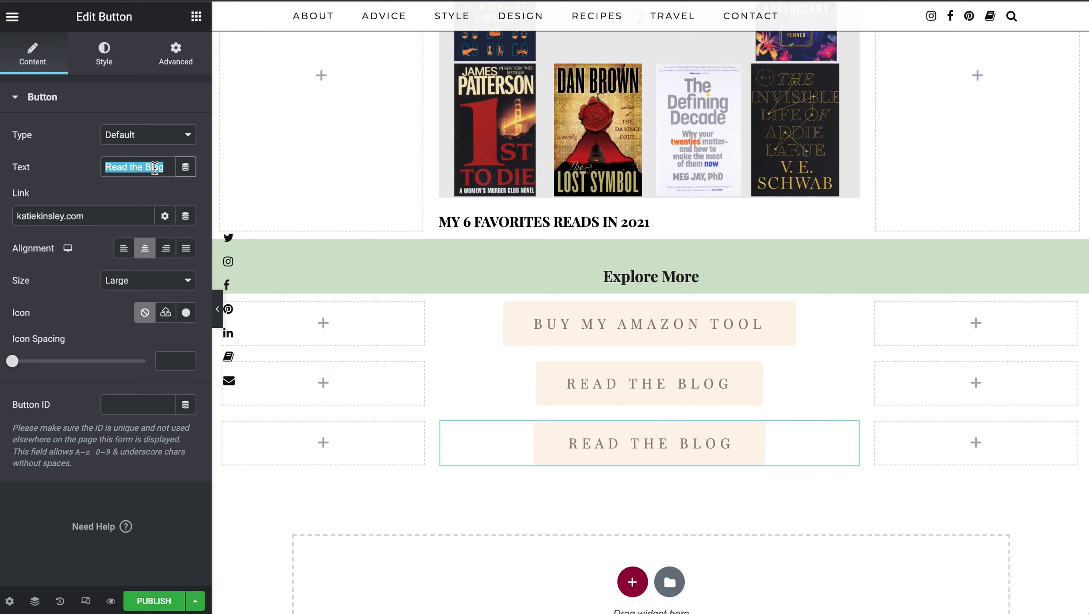
type("Get $$ of")
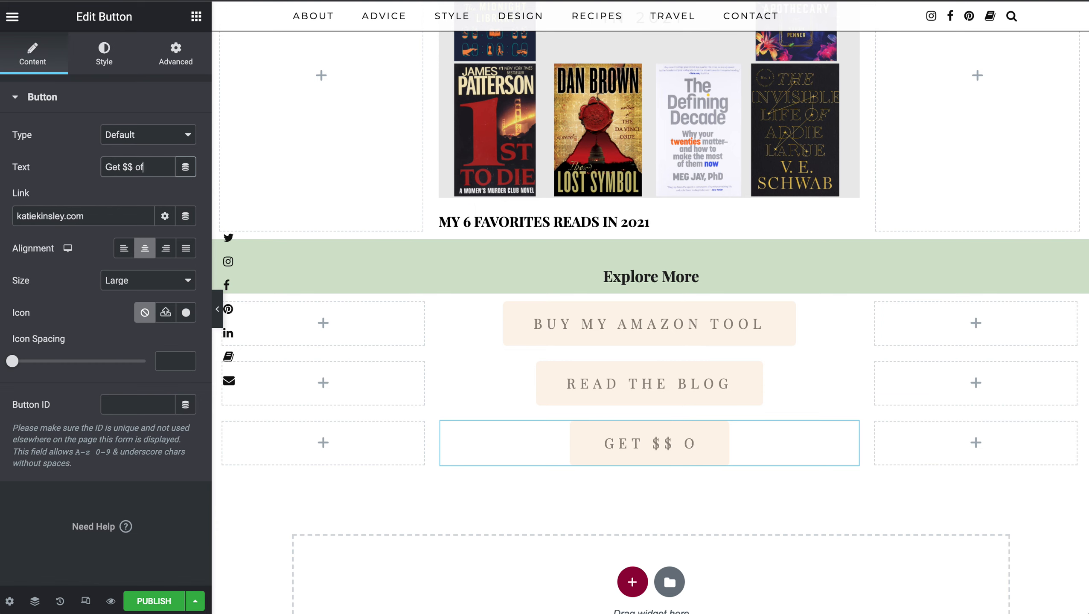
type("f of Blue")
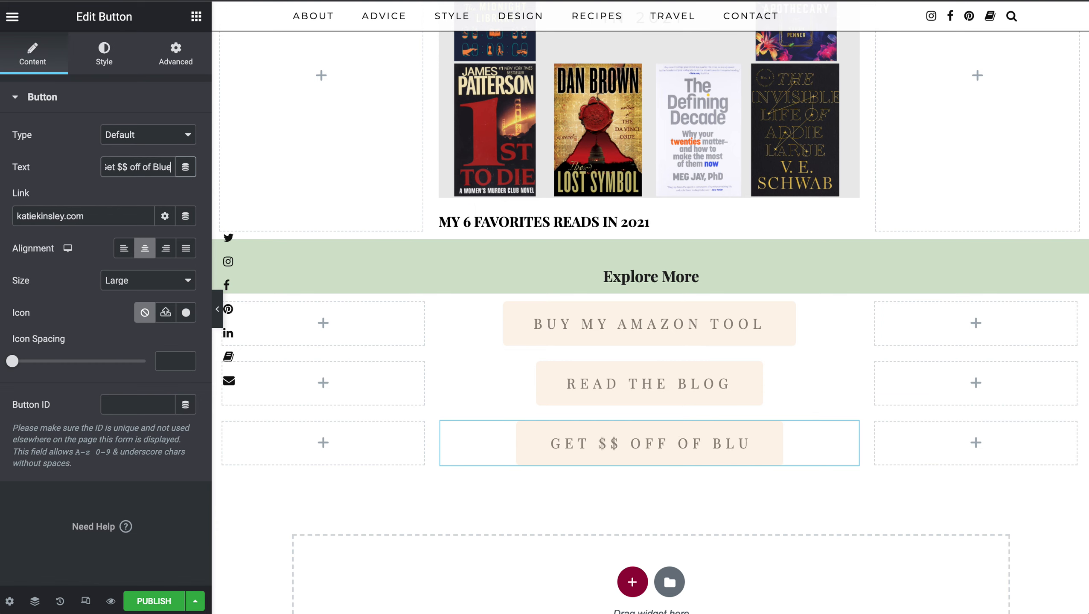
type(" Apron")
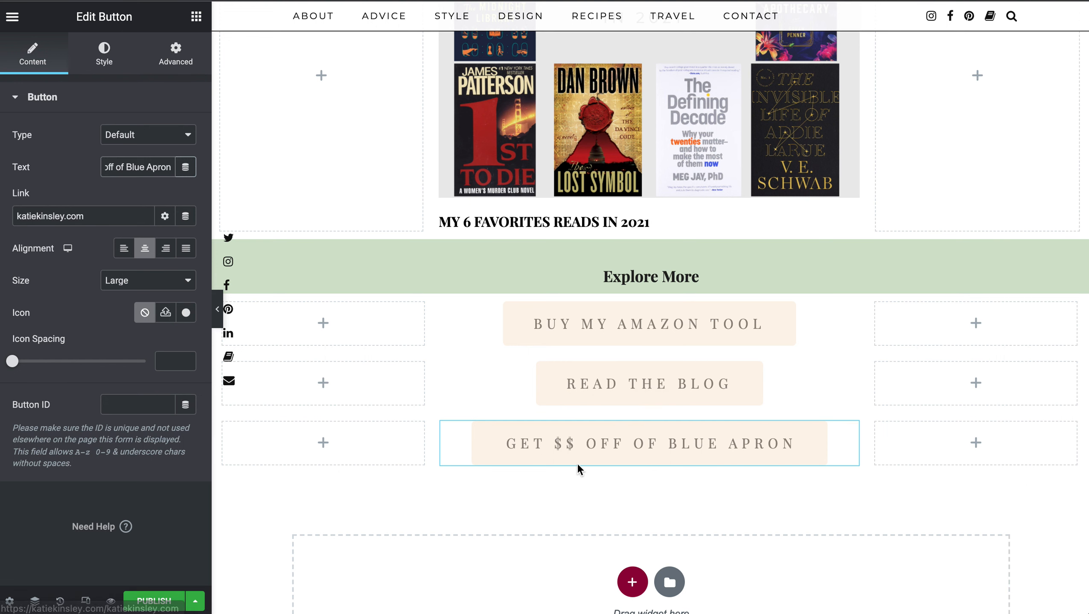
Clear the link of the "Get $$ off of Blue Apron" button
left_click_drag(66, 220, 6, 220)
key("BackSpace")
key("Delete")
key("Delete")
key("Delete")
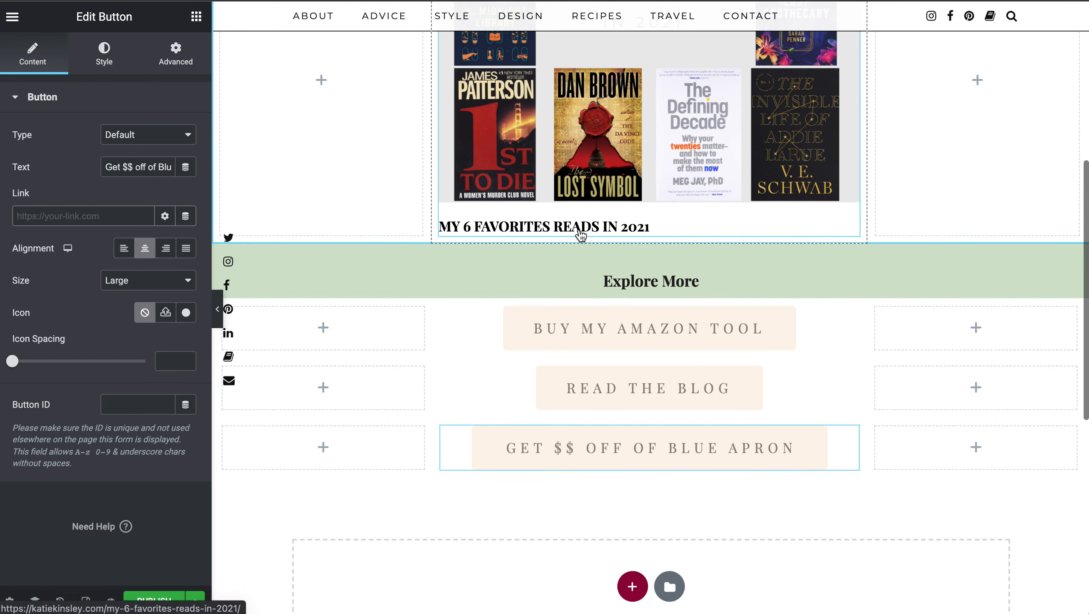
Change the "Explore More" section's background color to light gray #ECECEC
scroll(581, 236, "up", 5)
scroll(900, 323, "up", 4)
scroll(901, 324, "down", 5)
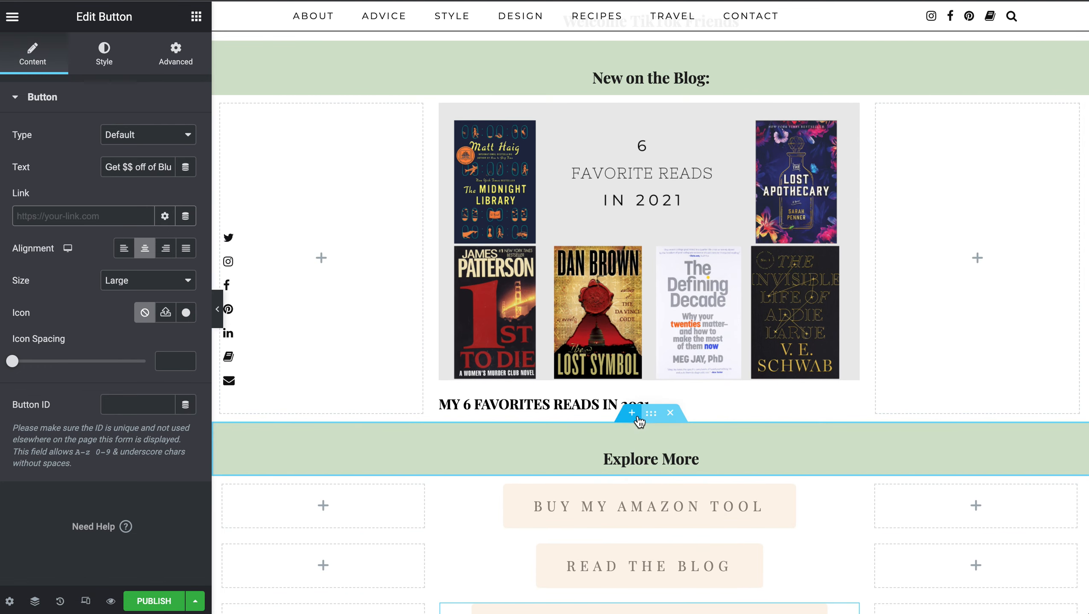
left_click(650, 414)
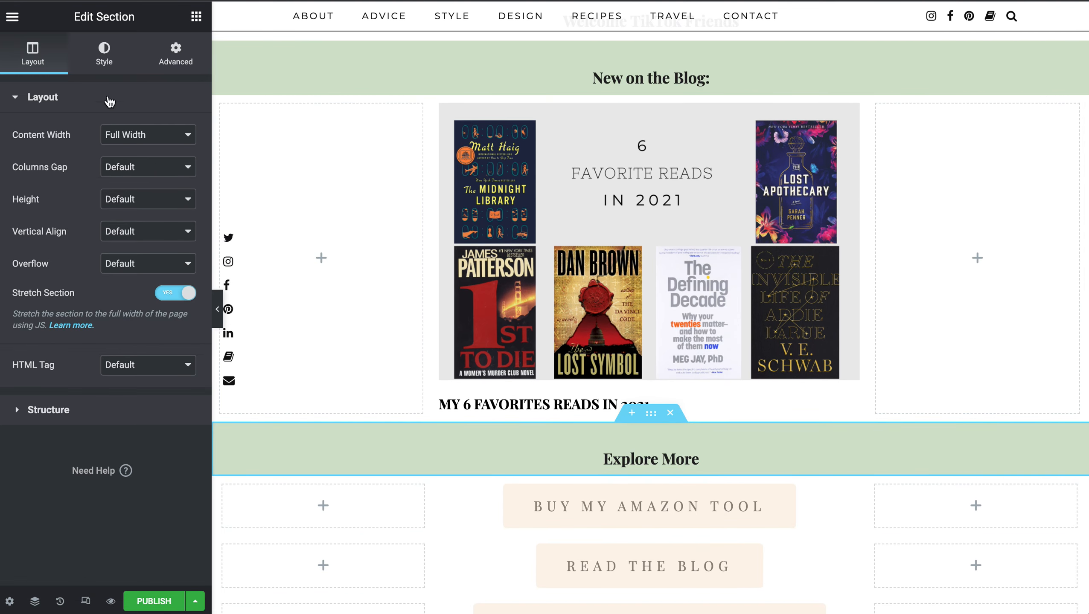
left_click(101, 54)
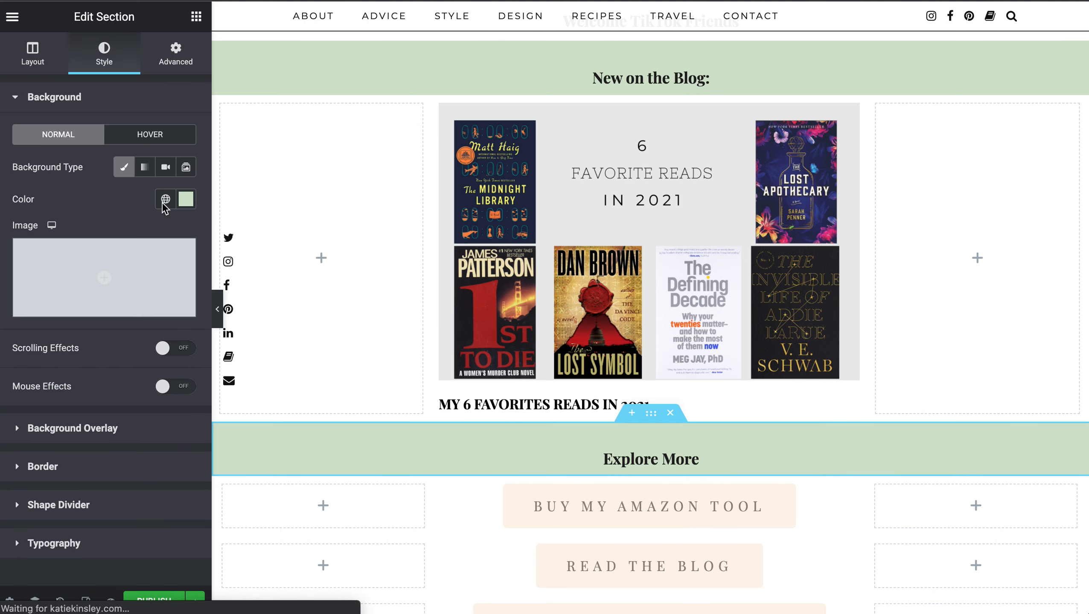
left_click(185, 199)
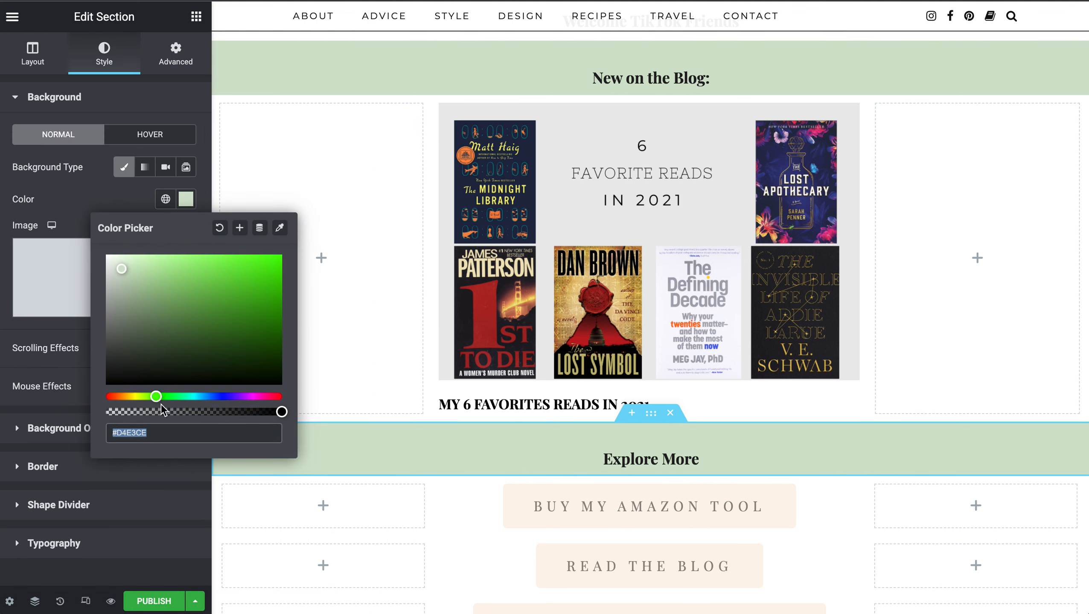
left_click_drag(155, 397, 254, 396)
left_click_drag(121, 270, 99, 270)
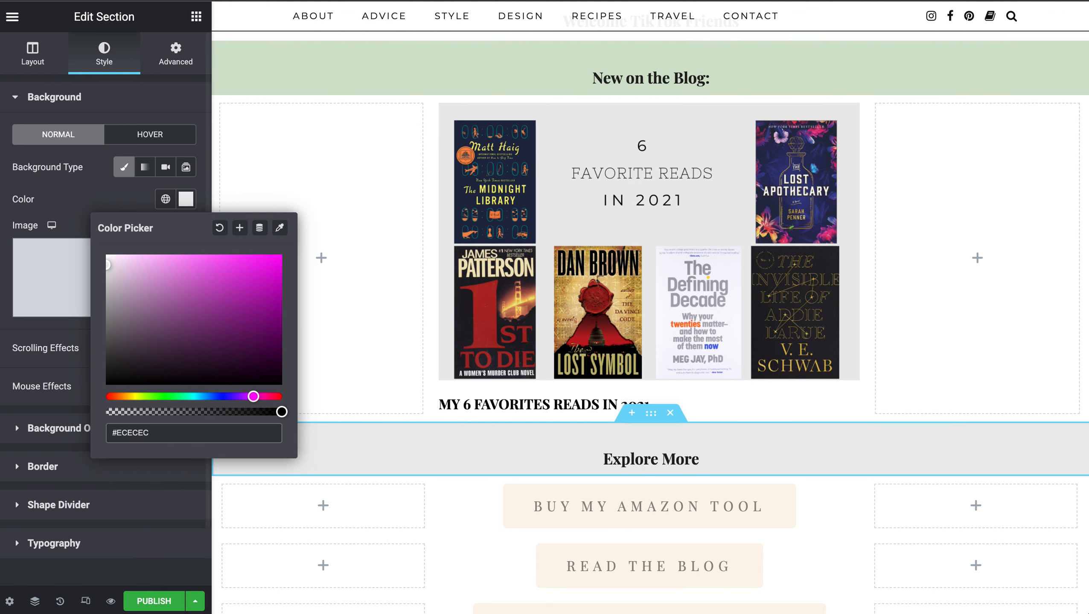
Copy the gray color code #ECECEC and apply it as the background of the "New on the Blog:" section
left_click_drag(159, 433, 35, 438)
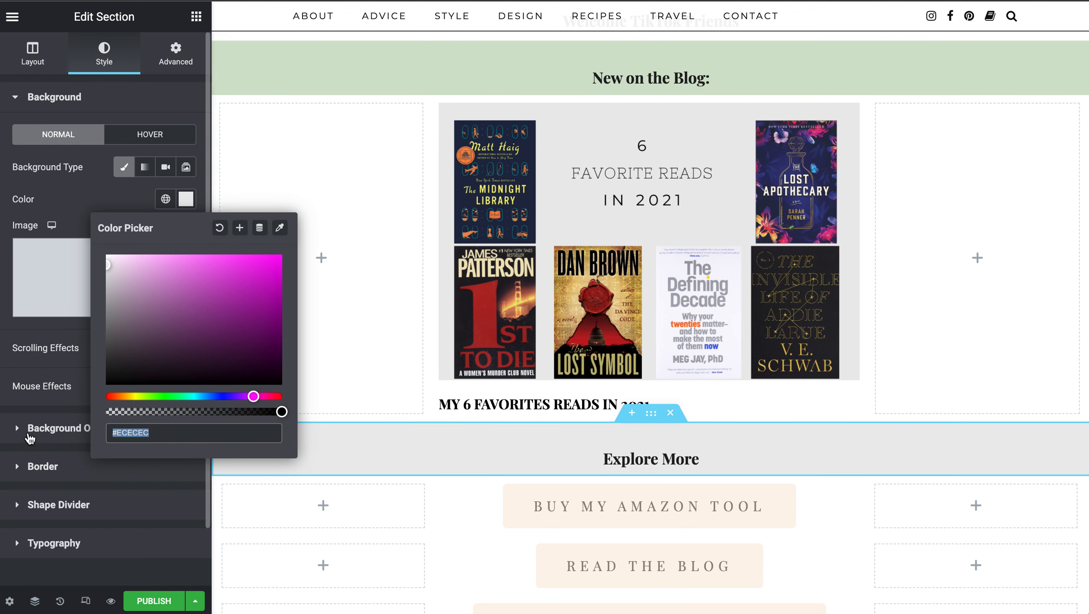
key("super+c")
mouse_move(656, 67)
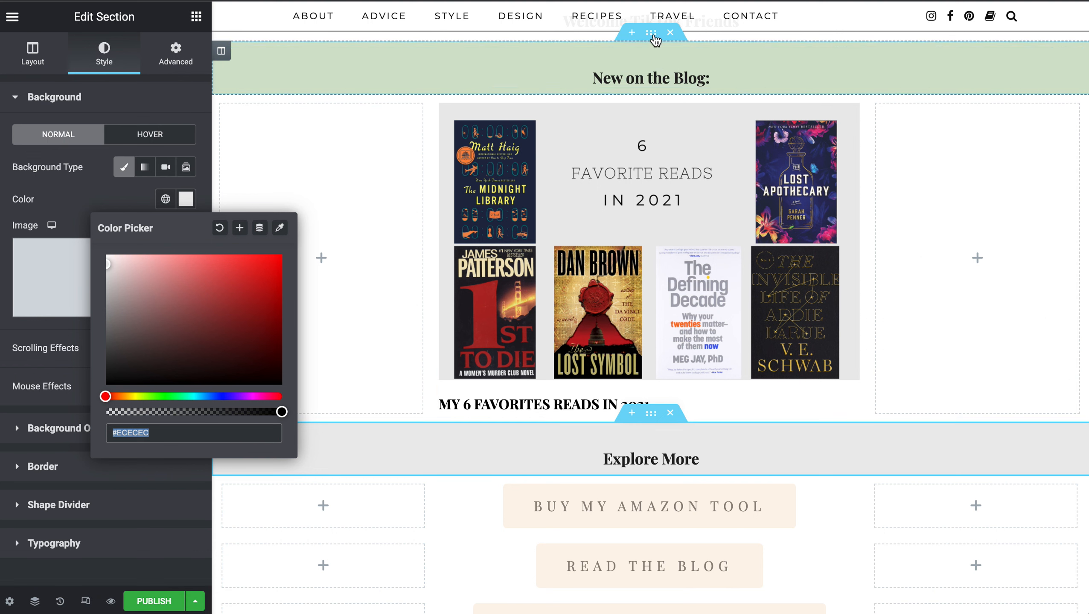
left_click(652, 38)
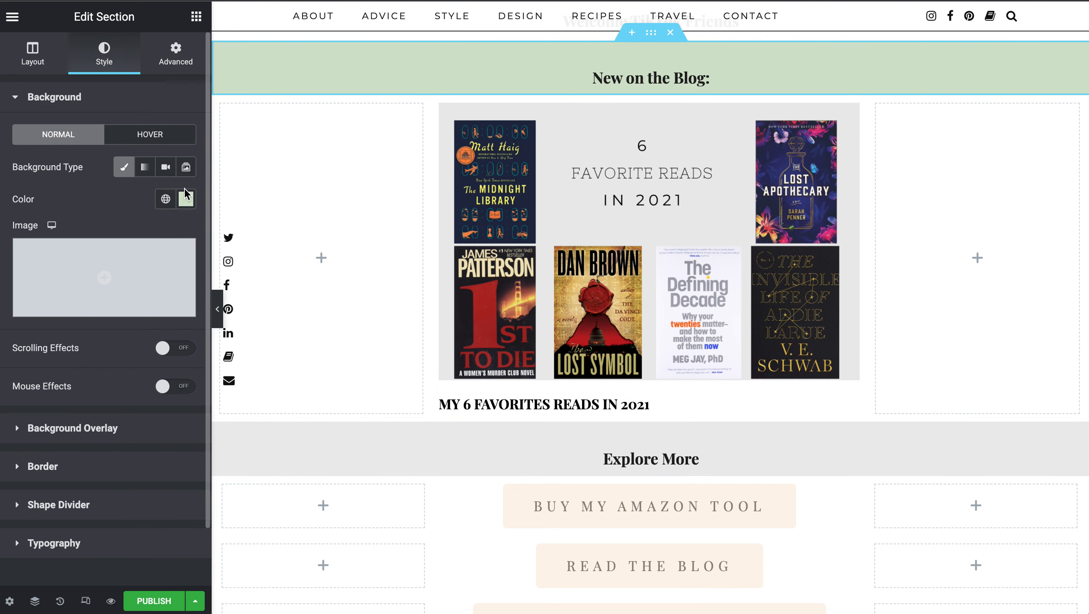
left_click(187, 202)
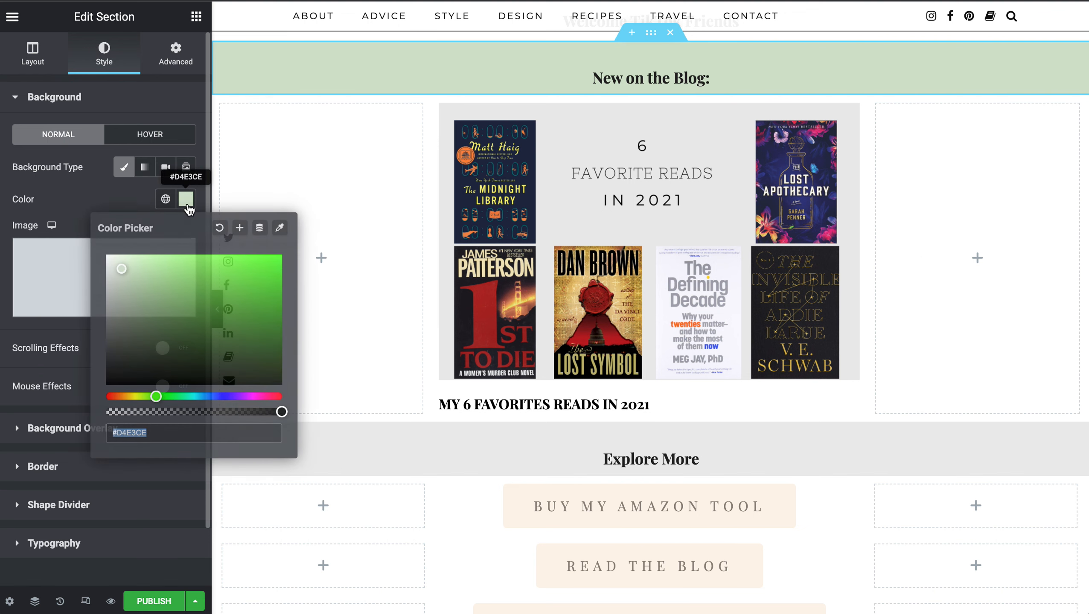
key("ctrl+v")
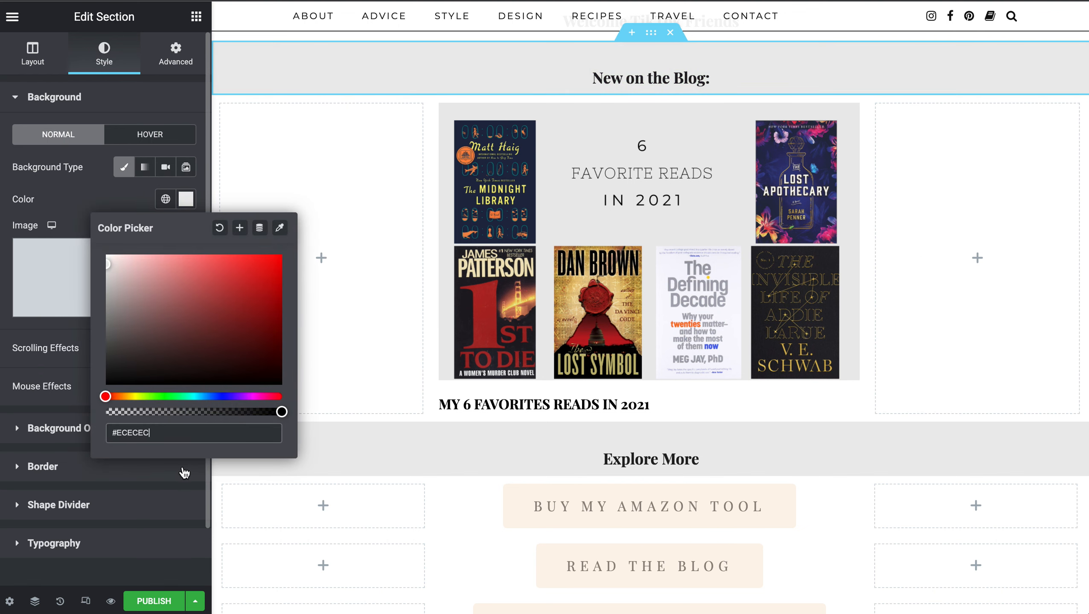
left_click(494, 450)
Examine the content settings of the latest-post widget, including its layout, query and pagination options
left_click_drag(525, 369, 649, 117)
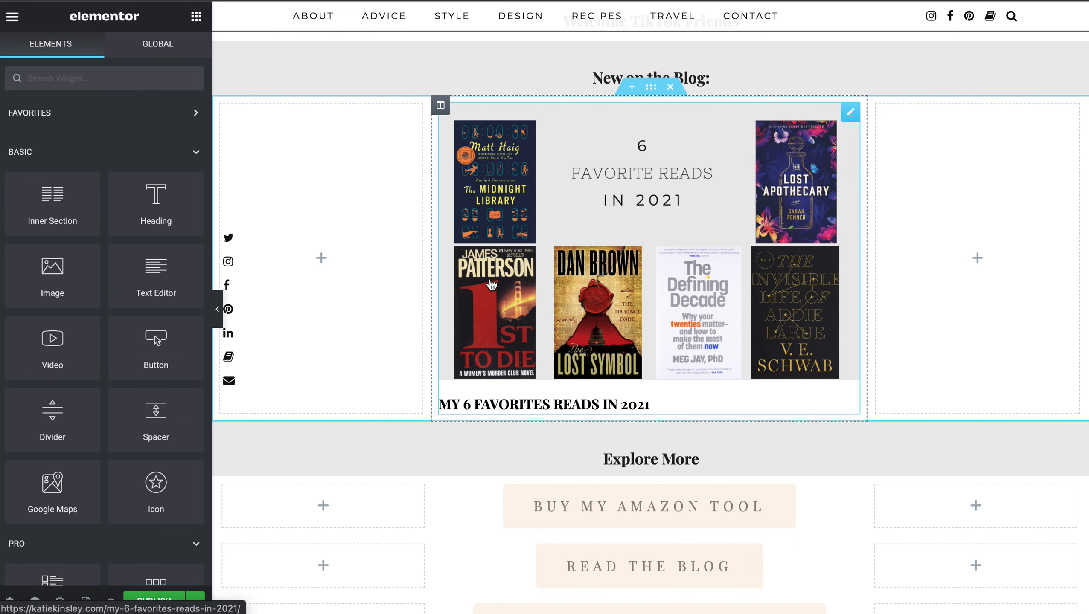
left_click(585, 184)
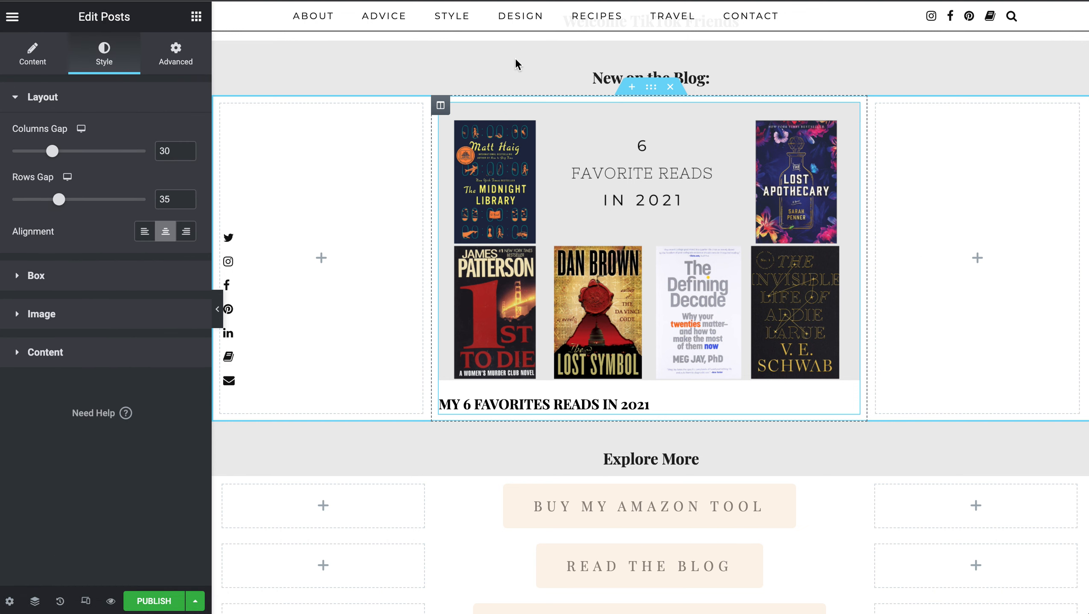
left_click(20, 44)
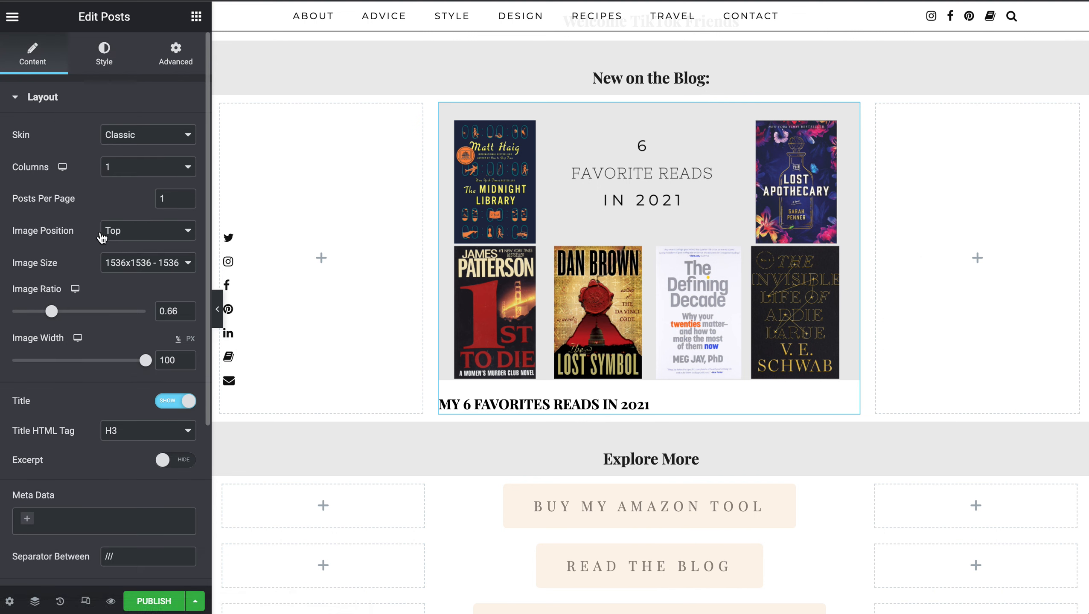
scroll(47, 210, "down", 5)
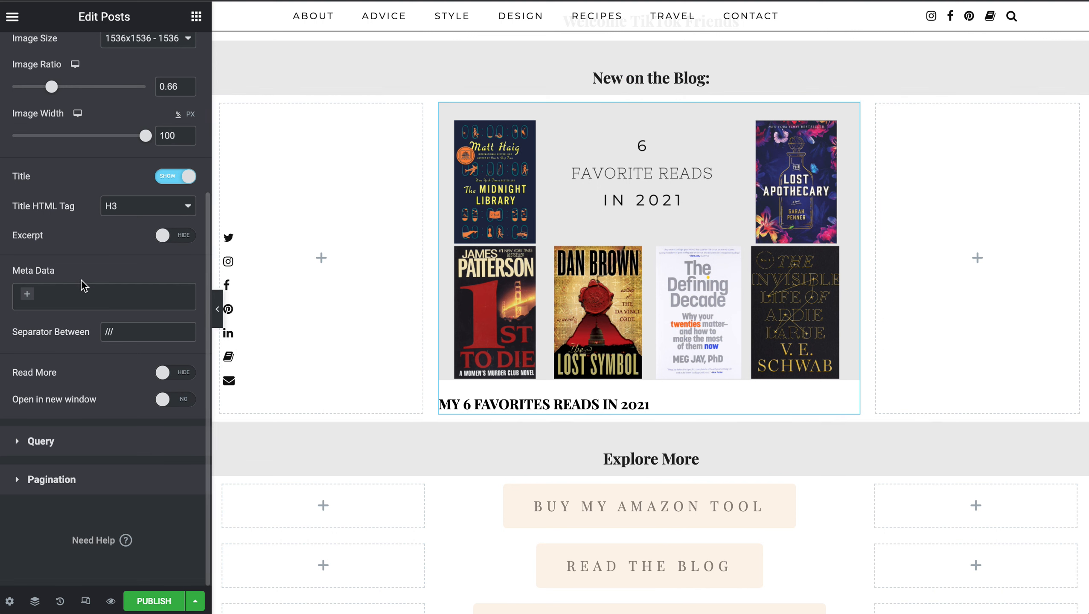
left_click(110, 448)
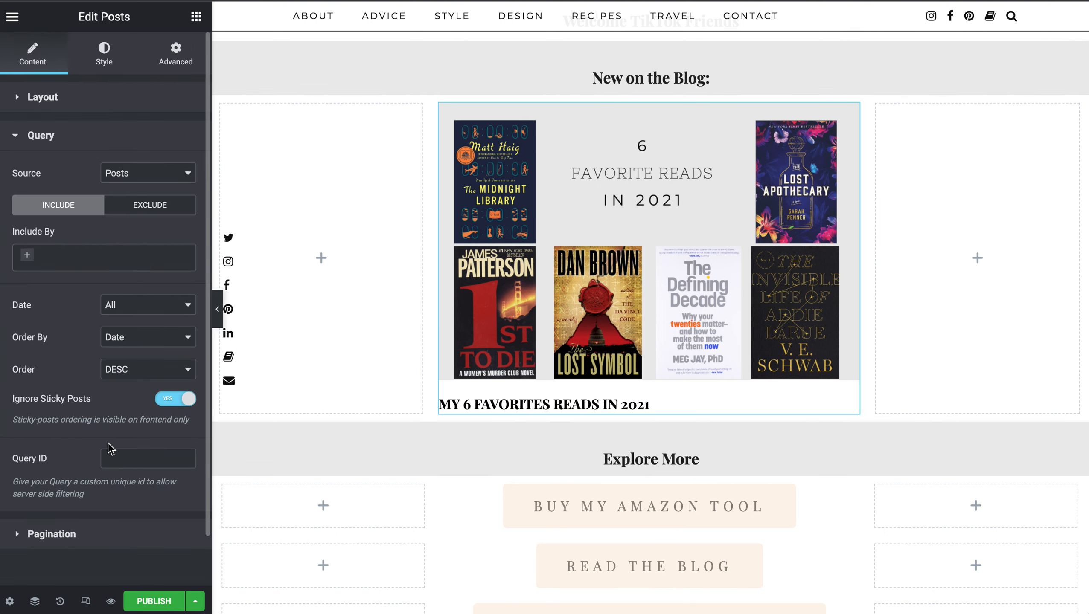
left_click(64, 535)
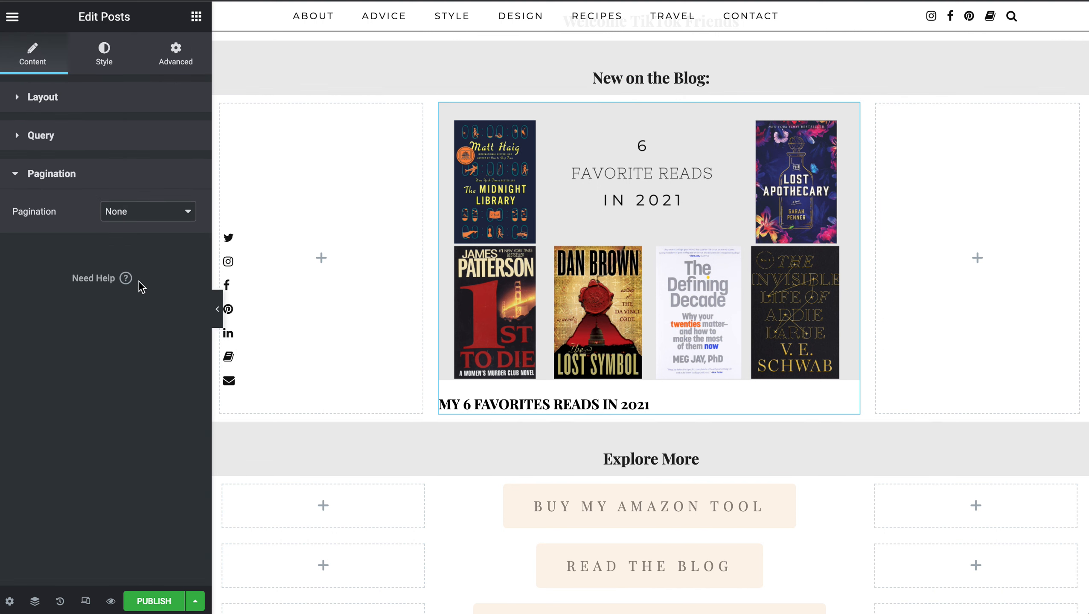
Look through the latest-post widget's advanced settings, including the spacing, transform and positioning options
left_click(176, 54)
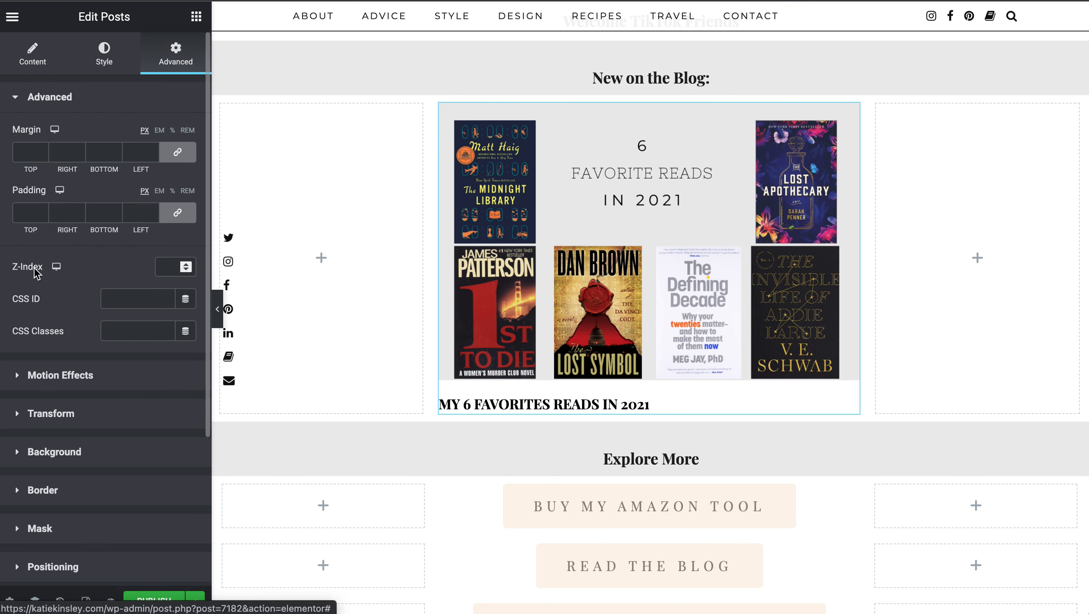
scroll(31, 327, "down", 2)
scroll(31, 327, "down", 3)
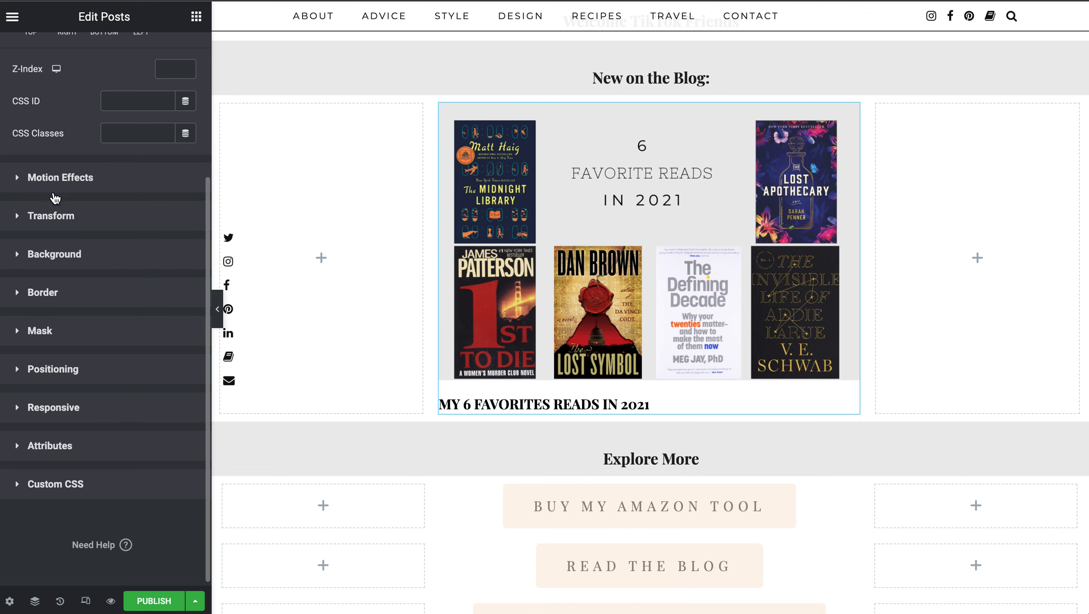
left_click(49, 216)
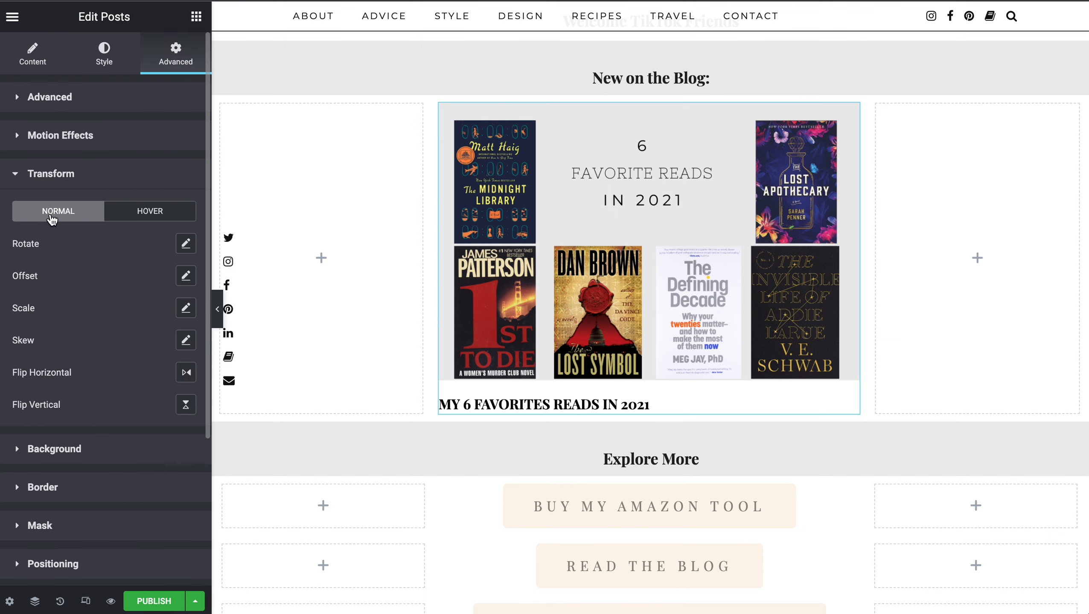
left_click(47, 176)
left_click(41, 97)
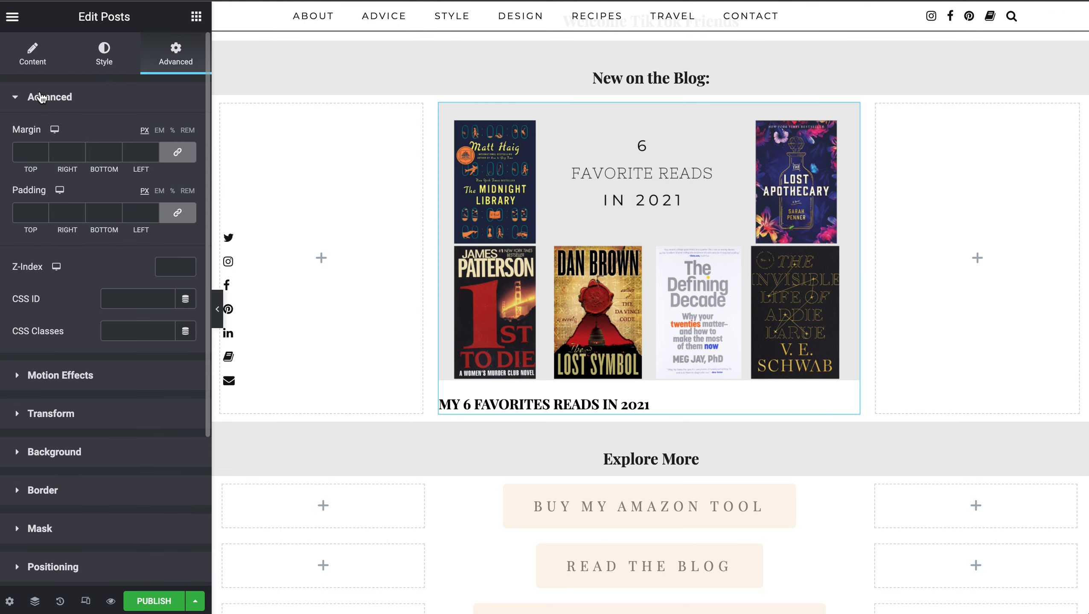
left_click(41, 98)
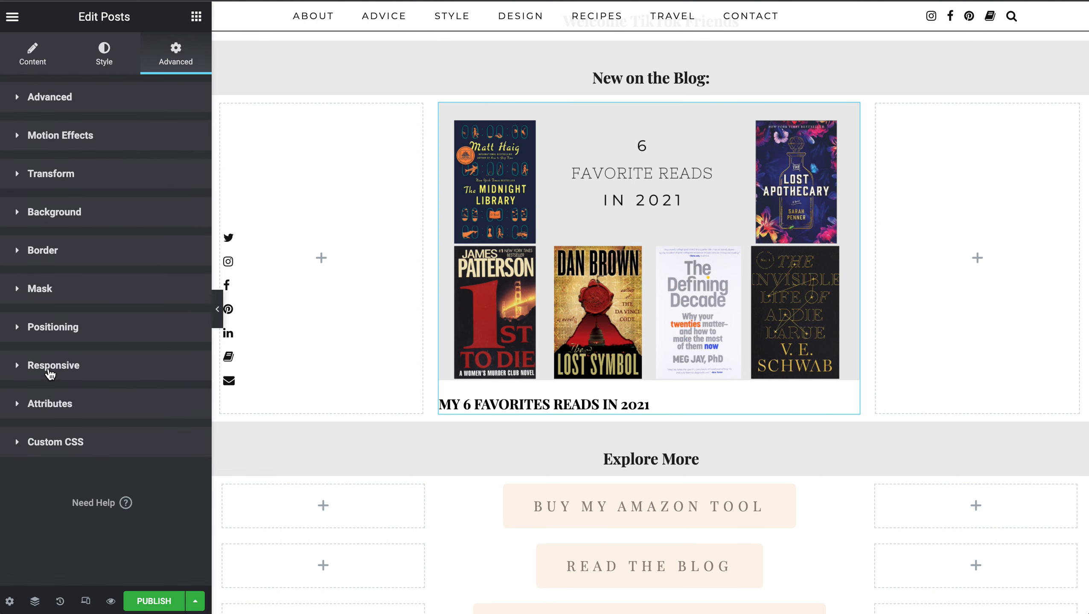
left_click(65, 332)
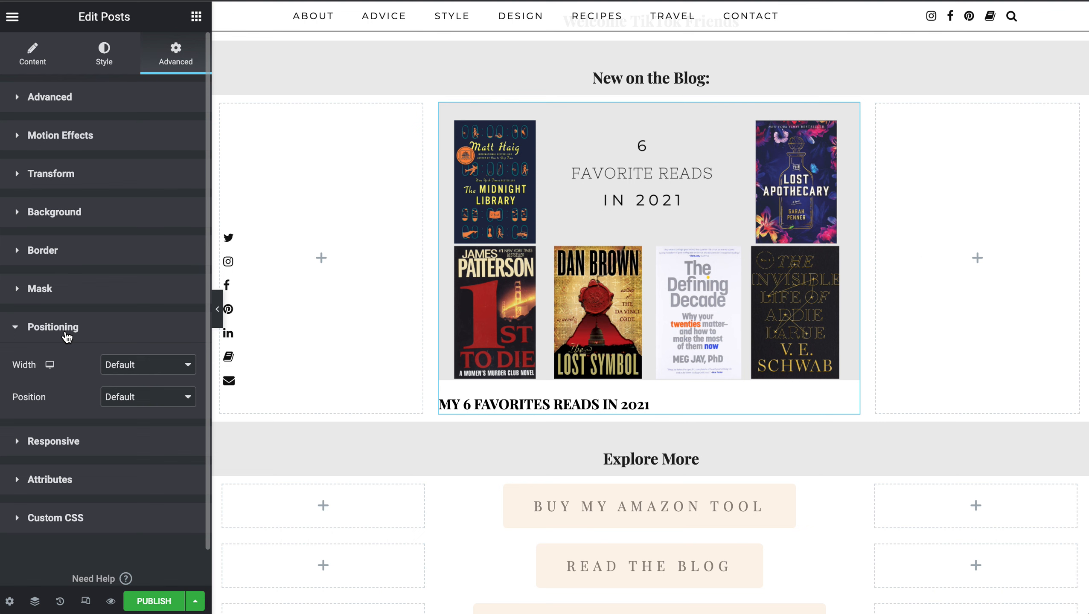
Check the latest-post widget's style options for the title, including its typography settings
left_click(111, 58)
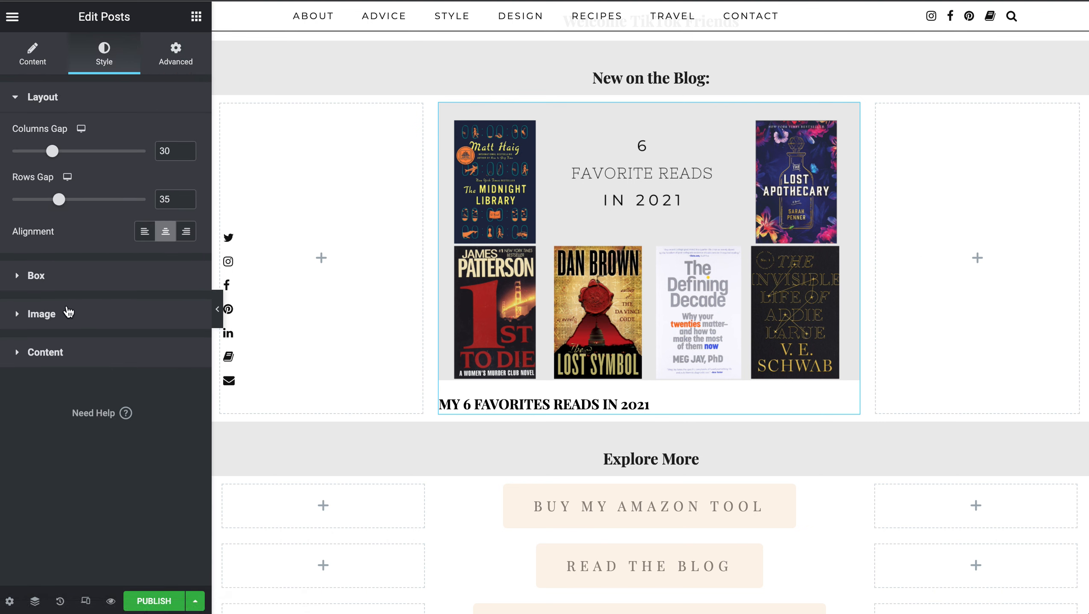
left_click(53, 353)
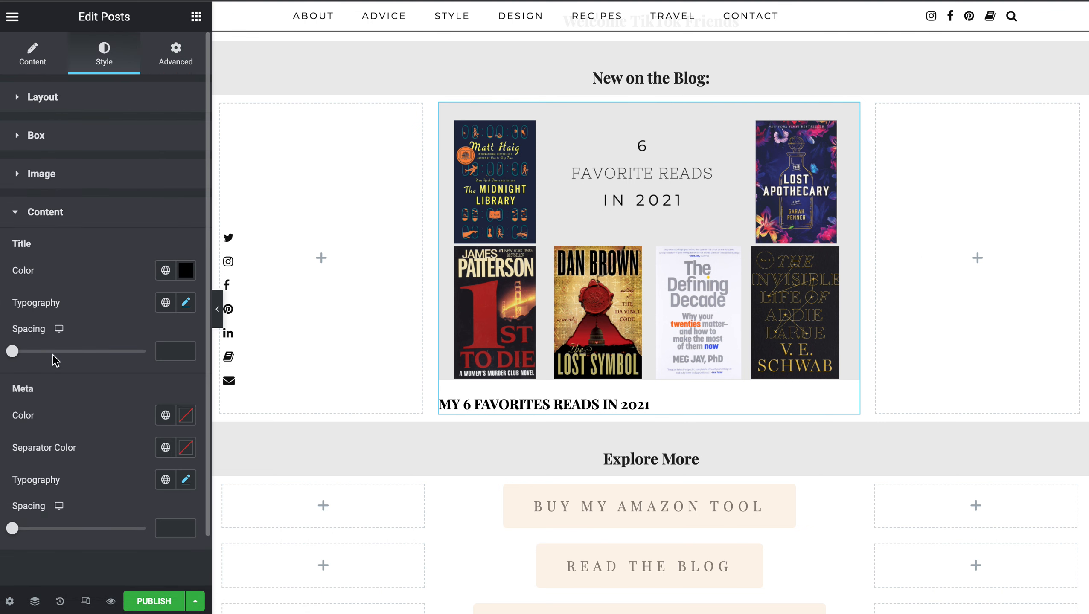
left_click(184, 304)
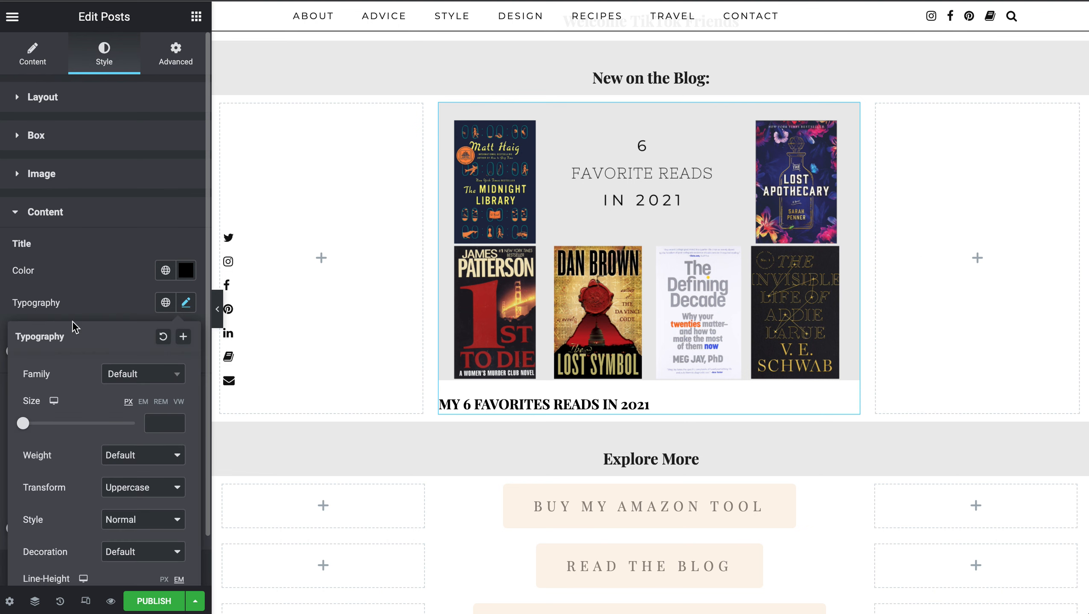
scroll(38, 448, "down", 3)
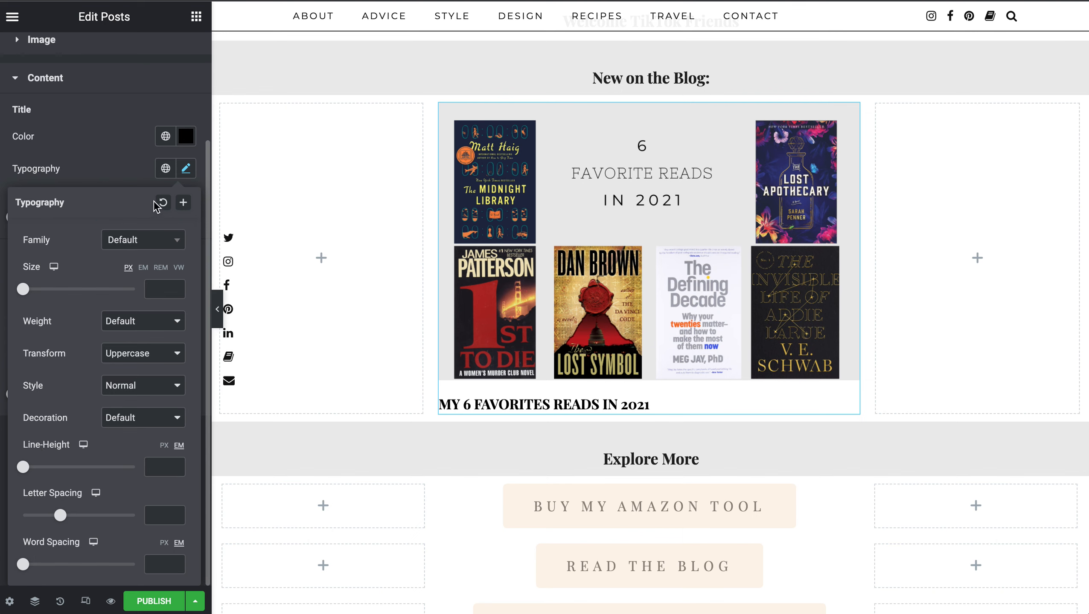
left_click(150, 88)
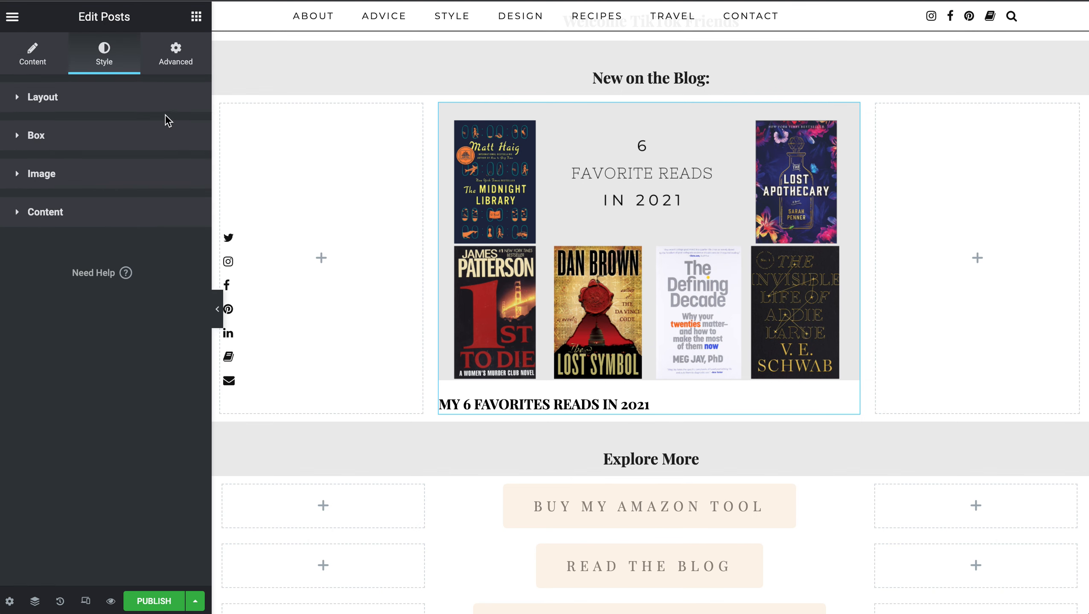
left_click(34, 57)
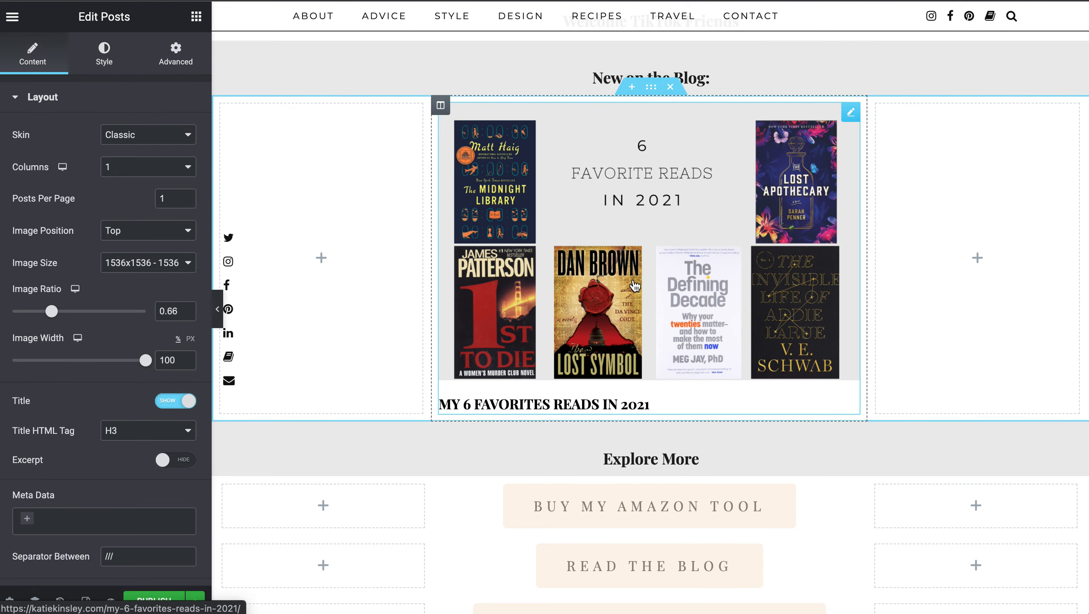
Publish the page and review the live version from the welcome heading down to the "Explore More" buttons and footer
scroll(635, 286, "down", 5)
scroll(635, 285, "down", 1)
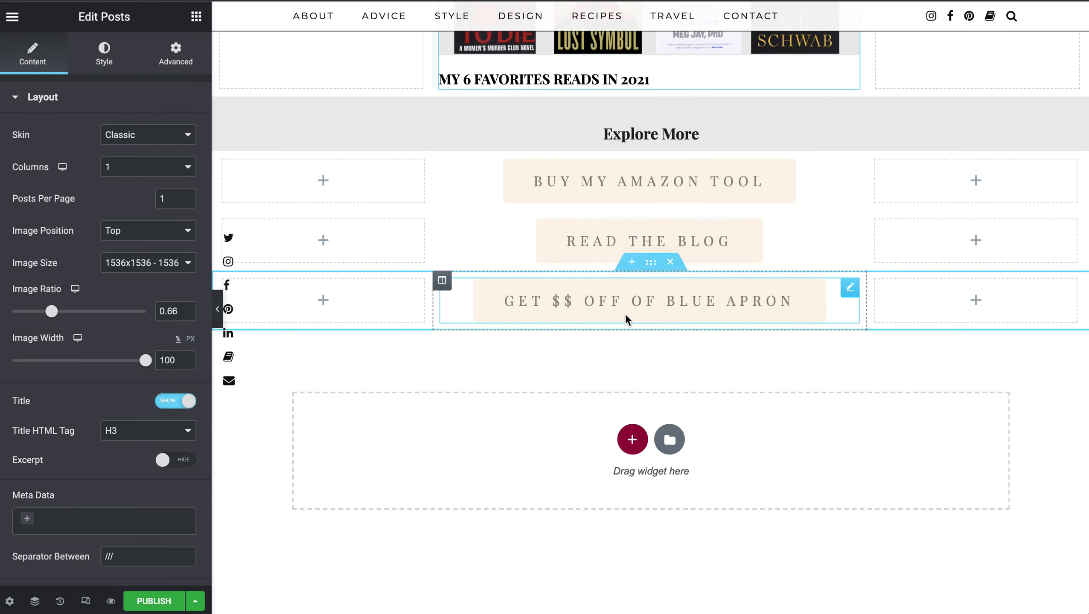
left_click(153, 602)
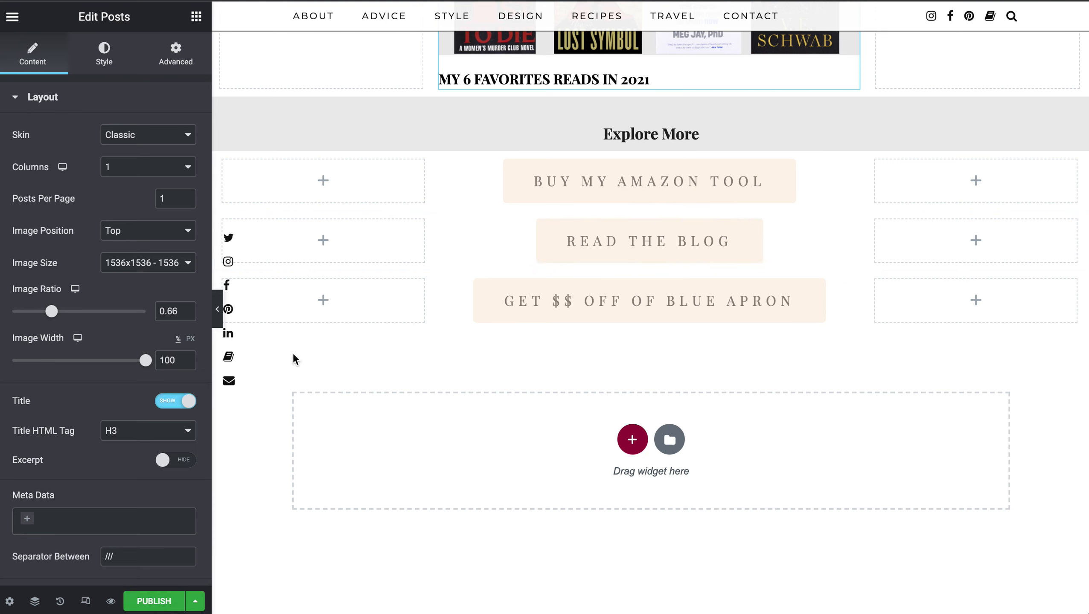
left_click(158, 607)
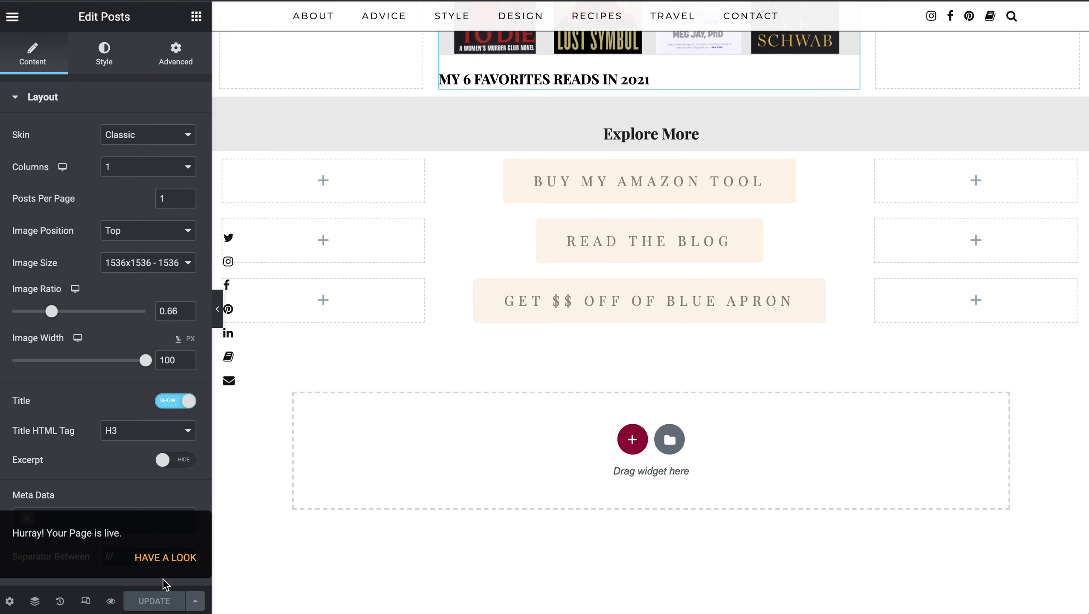
left_click(167, 559)
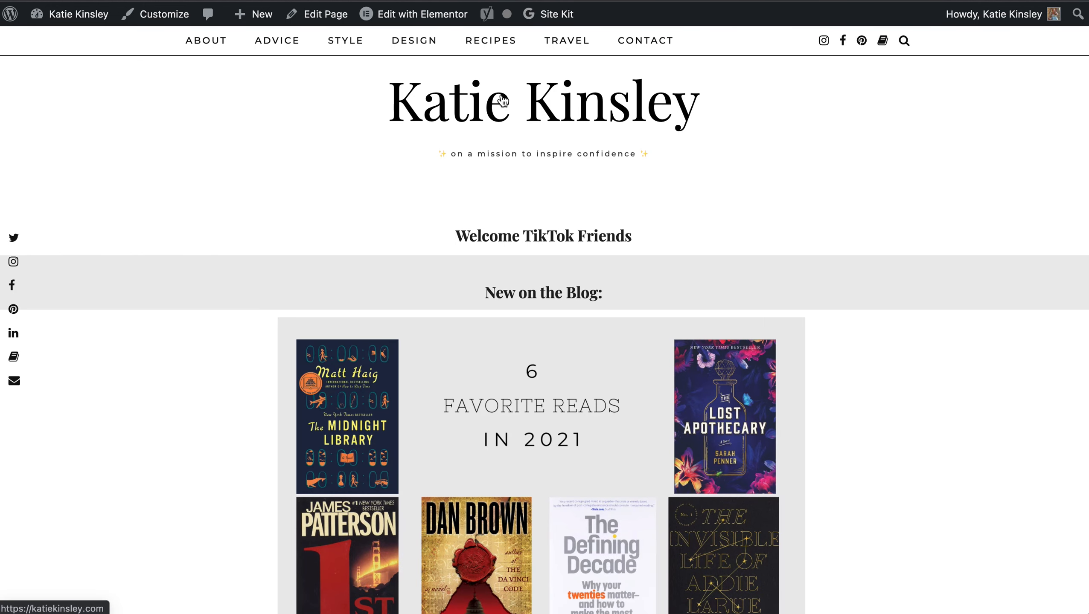
scroll(503, 100, "down", 3)
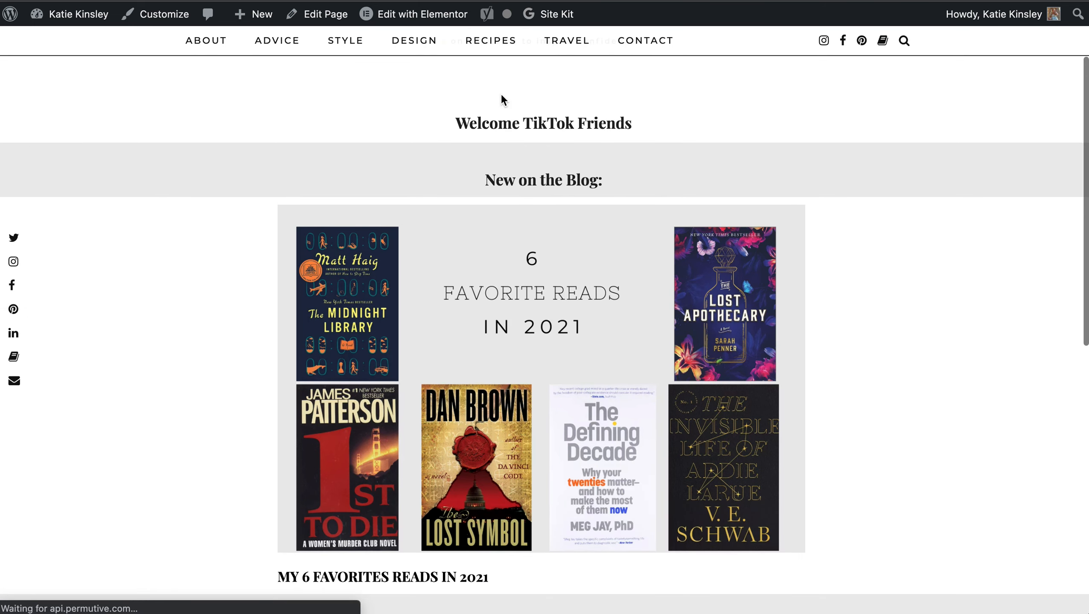
scroll(502, 99, "down", 1)
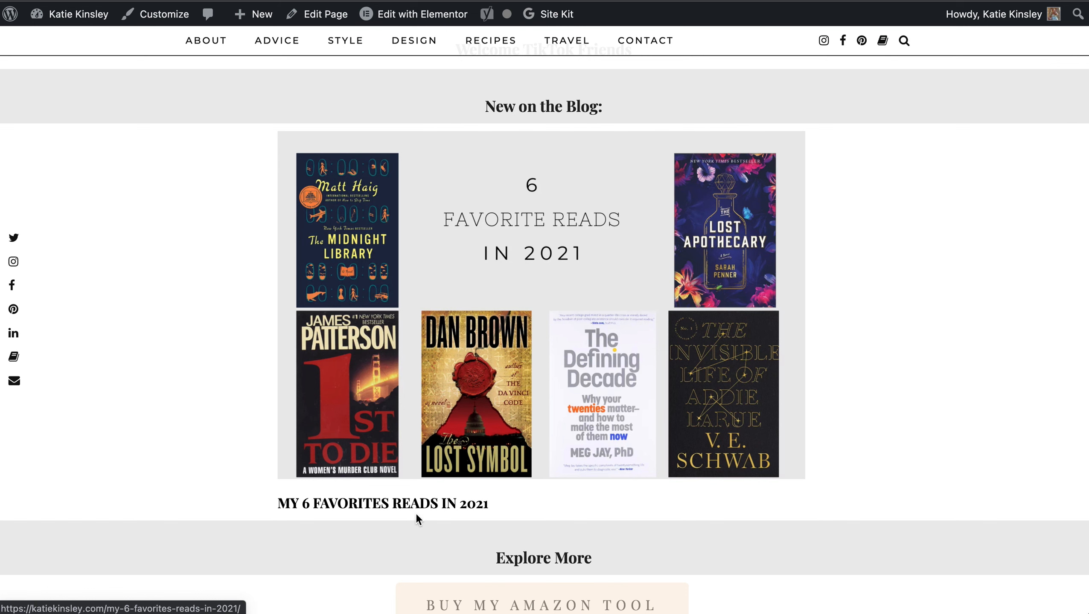
scroll(505, 185, "down", 9)
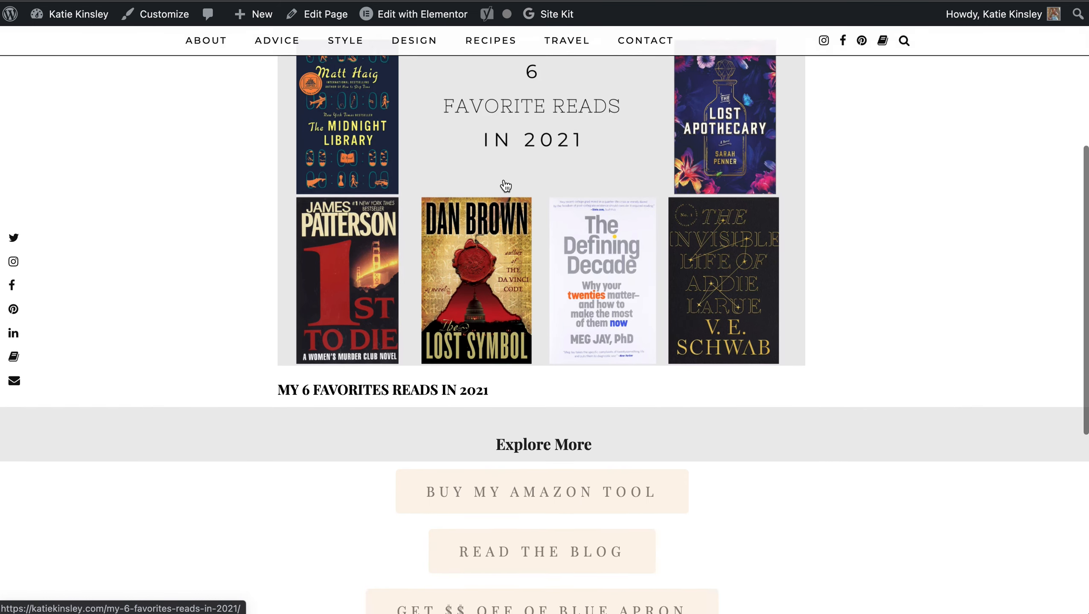
scroll(505, 185, "down", 1)
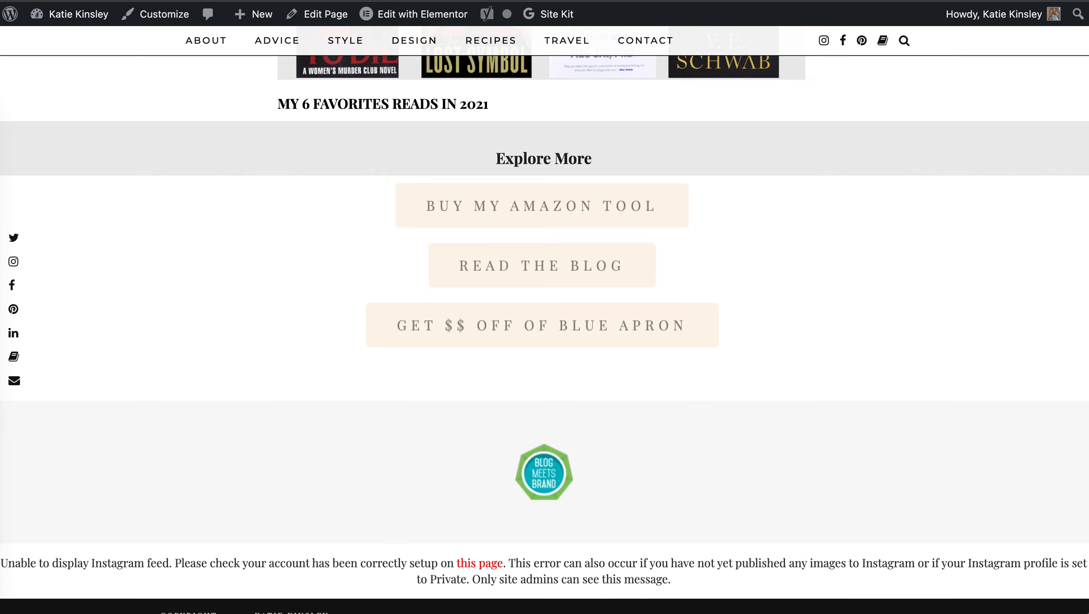
Open the site's existing page at the address ending in /welcome-instagram-friends/
left_click(51, 299)
type("instagr-friends/")
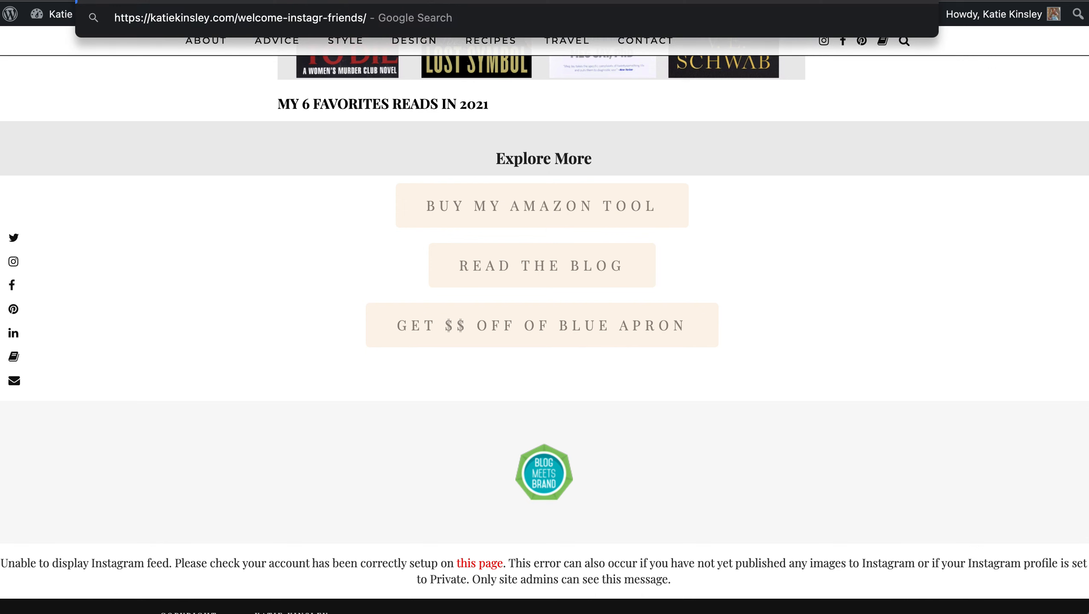
key("Return")
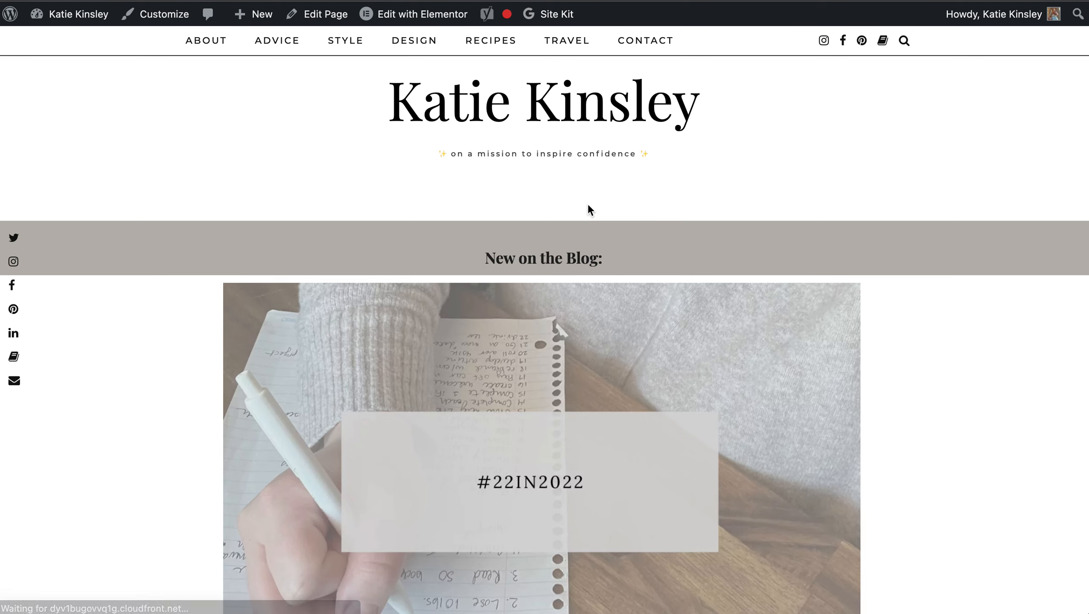
Examine the Instagram welcome page's latest post, "Explore More" link buttons and "Click an image to shop" gallery
scroll(589, 206, "down", 3)
scroll(588, 207, "down", 5)
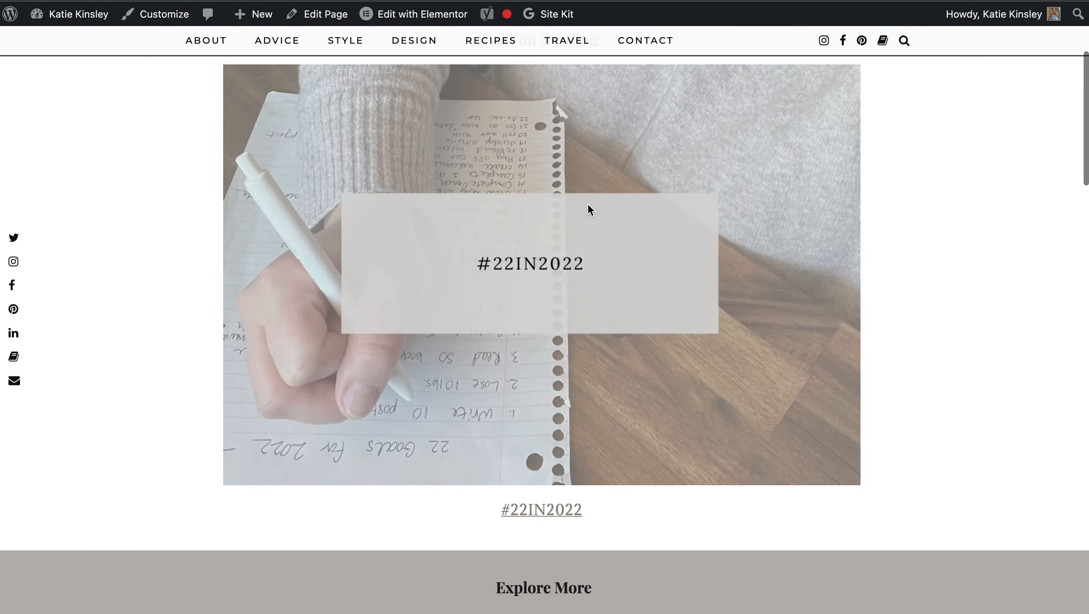
scroll(589, 210, "down", 7)
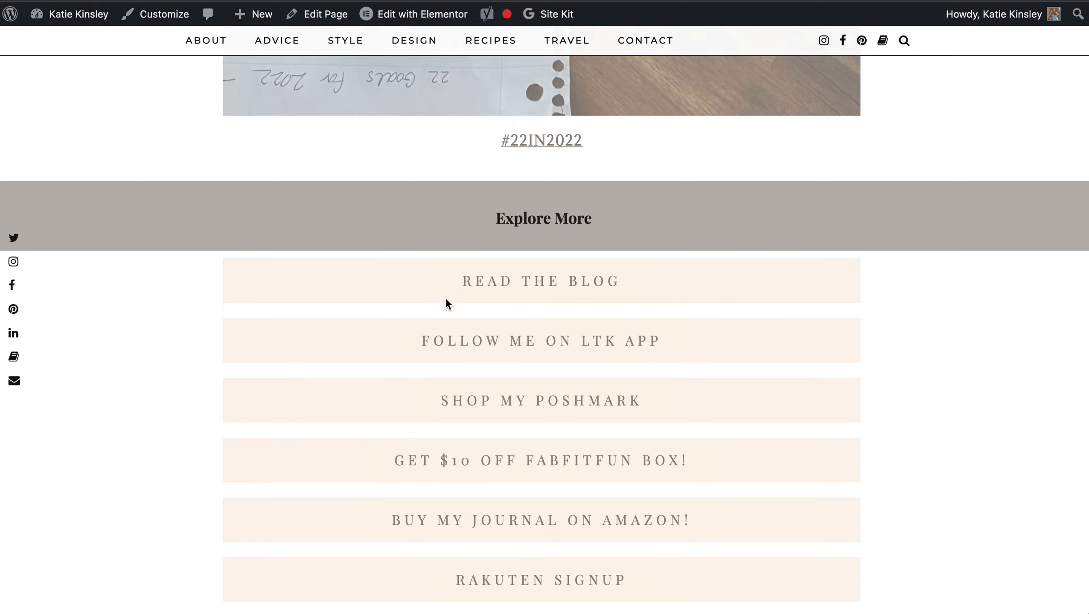
scroll(593, 367, "down", 3)
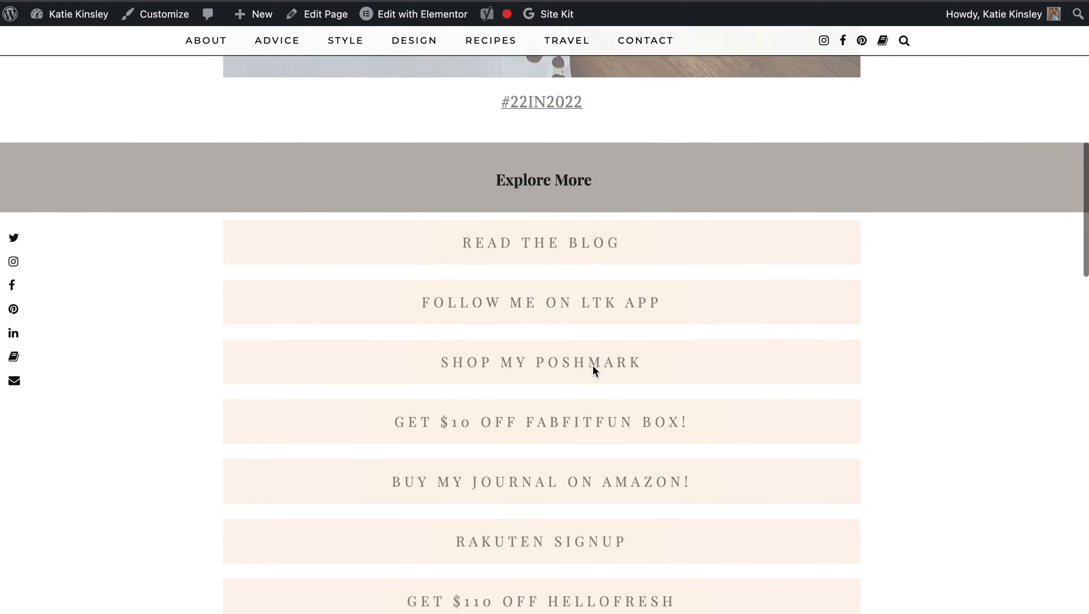
scroll(593, 365, "down", 2)
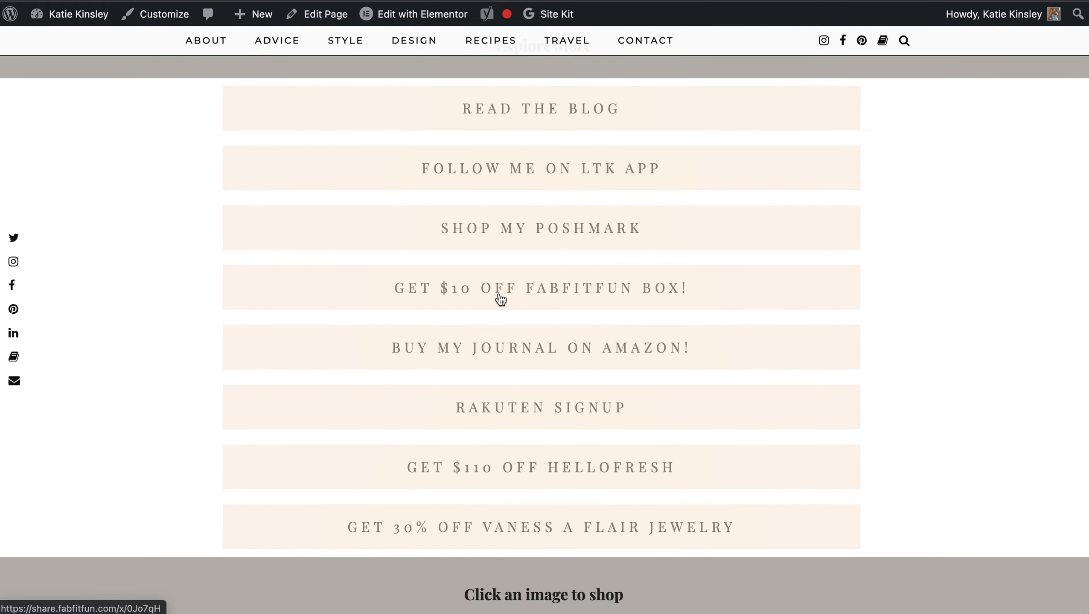
scroll(499, 297, "down", 1)
scroll(499, 353, "down", 2)
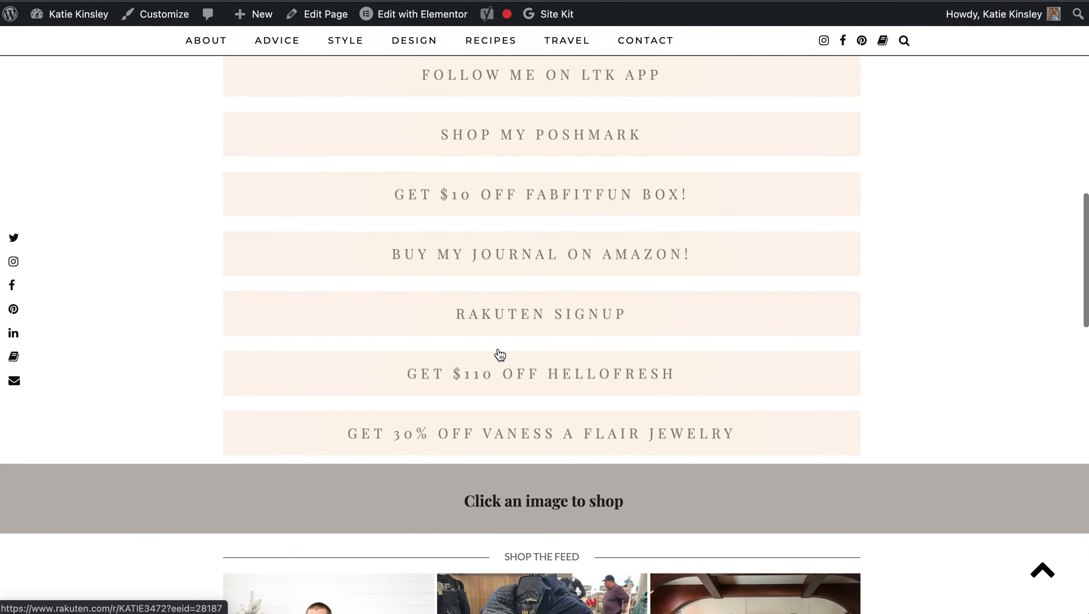
scroll(499, 353, "down", 1)
scroll(499, 354, "down", 2)
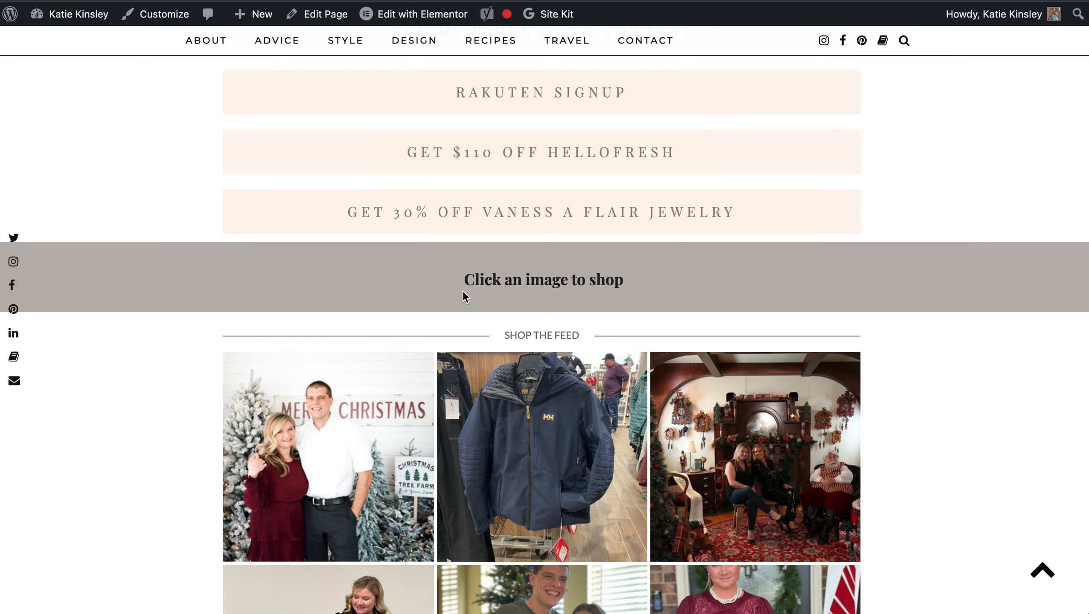
scroll(541, 300, "down", 7)
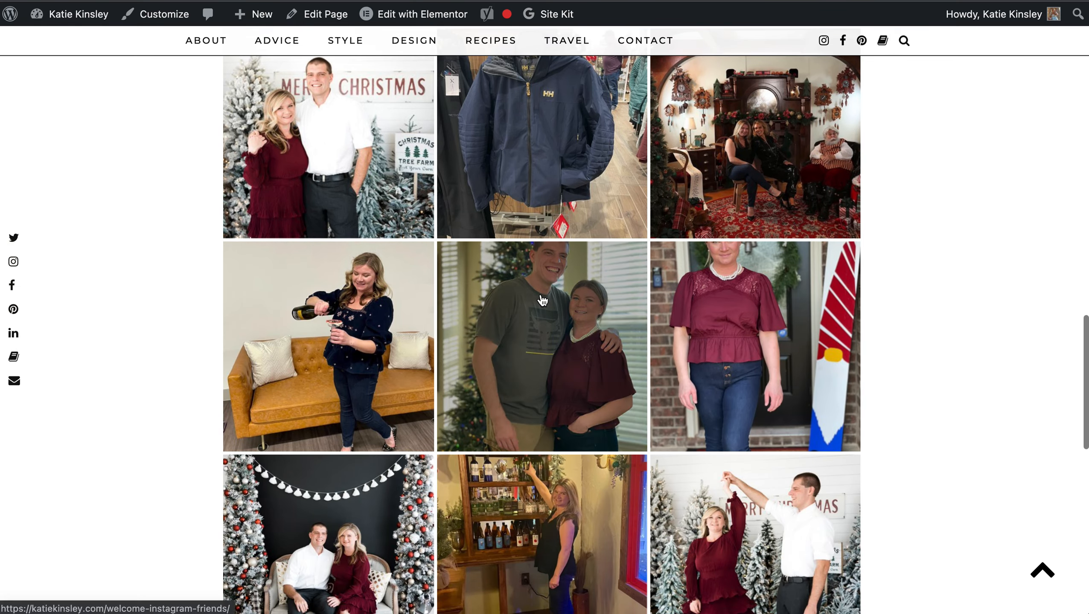
Check the shopping links behind the first and last images of the "Click an image to shop" gallery, closing each pop-up
left_click(326, 137)
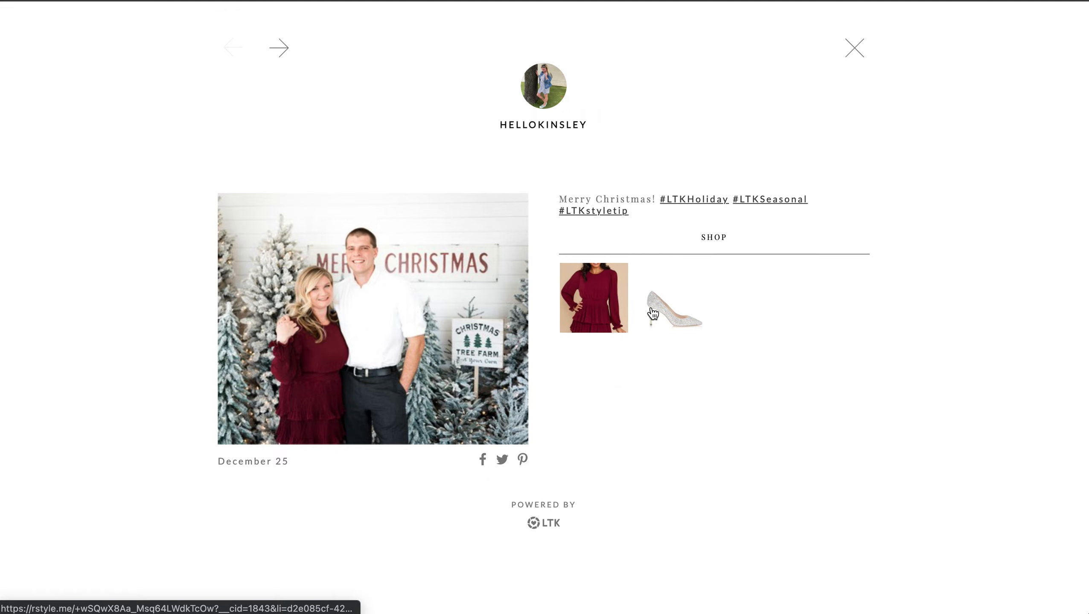
left_click(856, 55)
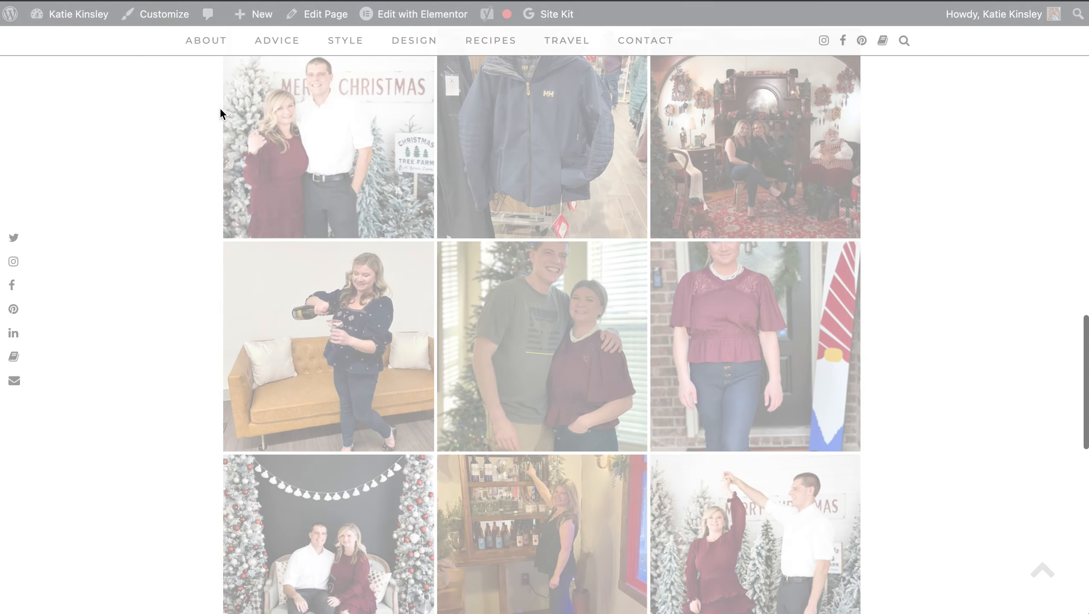
scroll(142, 255, "down", 1)
scroll(142, 260, "down", 8)
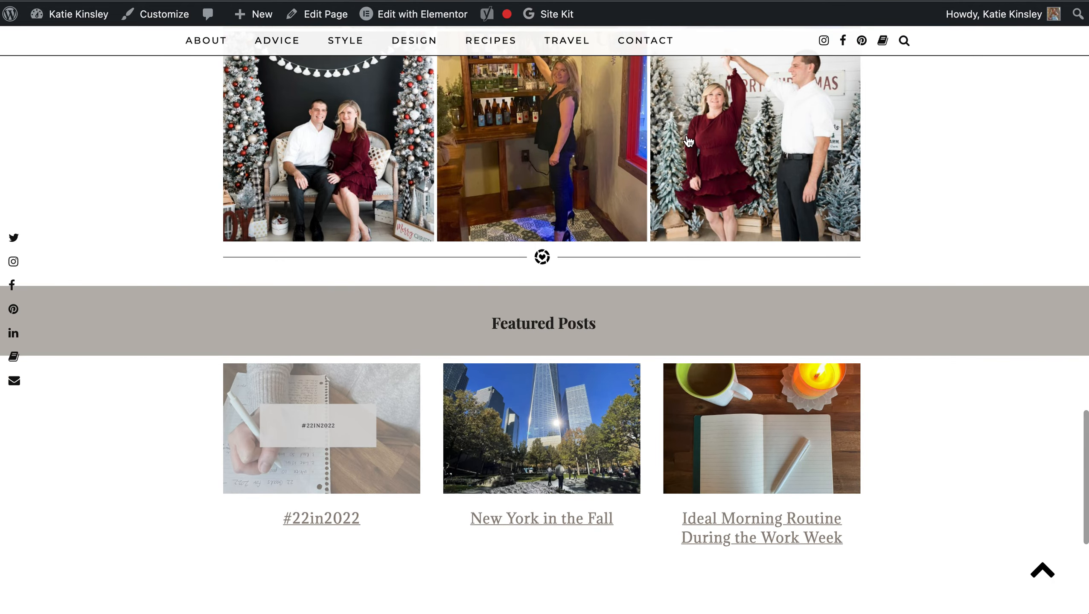
left_click(712, 117)
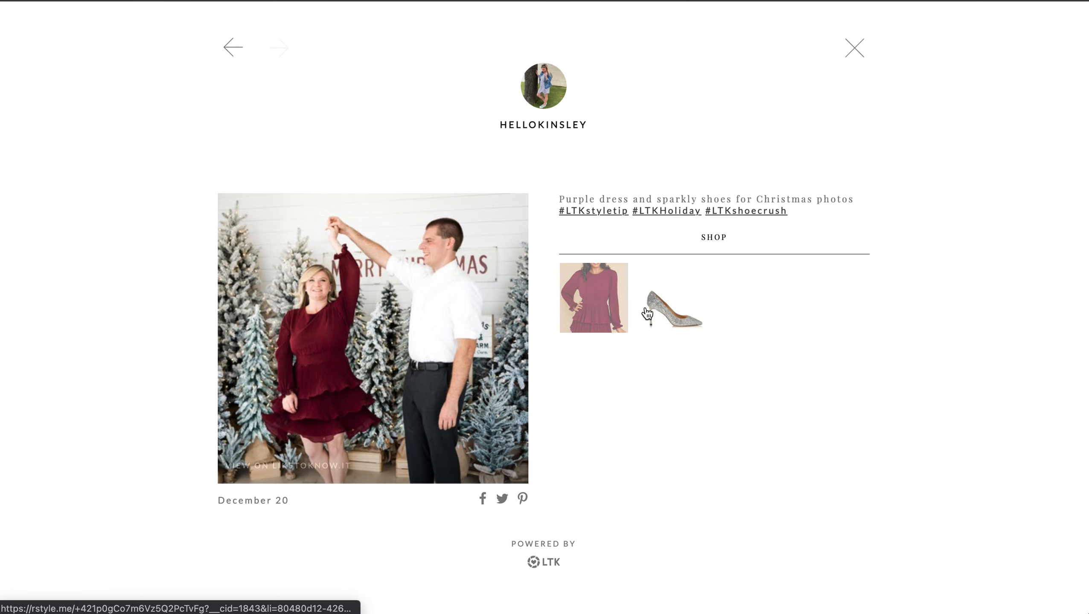
left_click(851, 55)
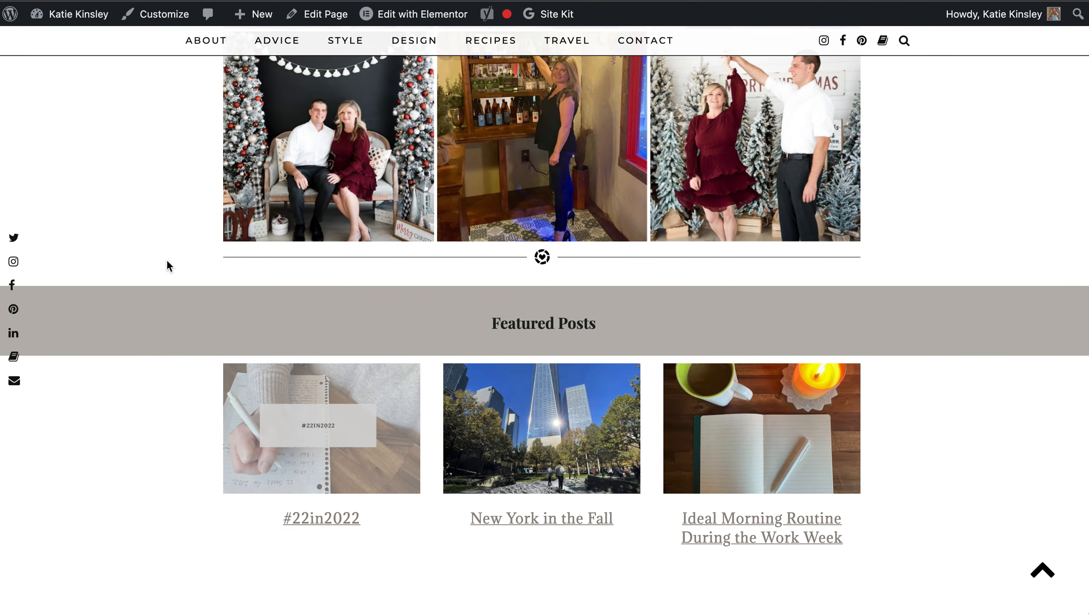
Review the Instagram page's "Featured Posts" section and footer, and return to the "Explore More" link buttons
scroll(167, 259, "down", 5)
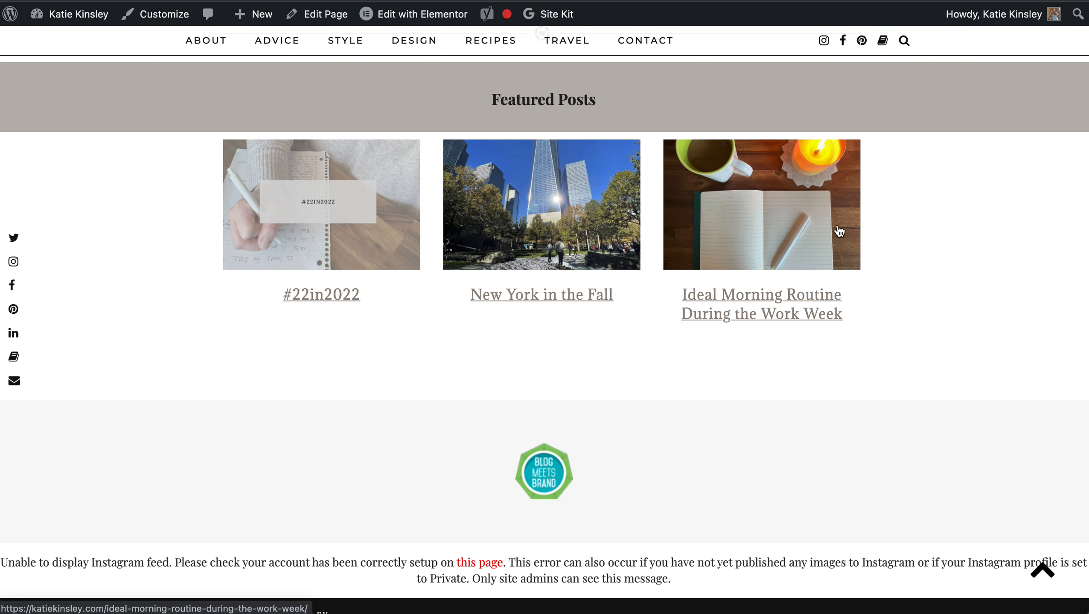
scroll(281, 318, "up", 5)
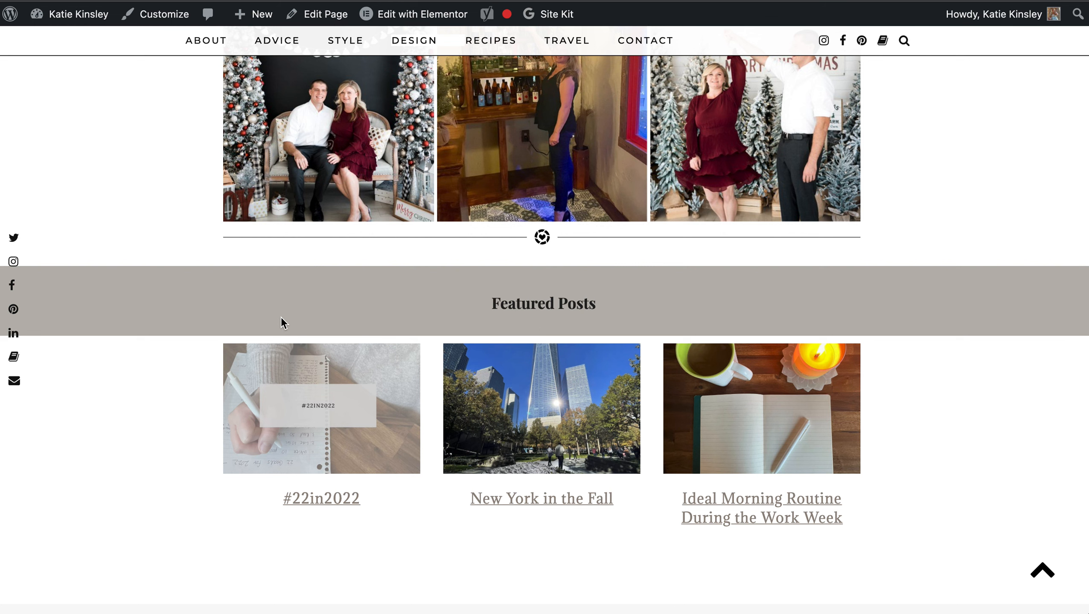
scroll(282, 319, "up", 15)
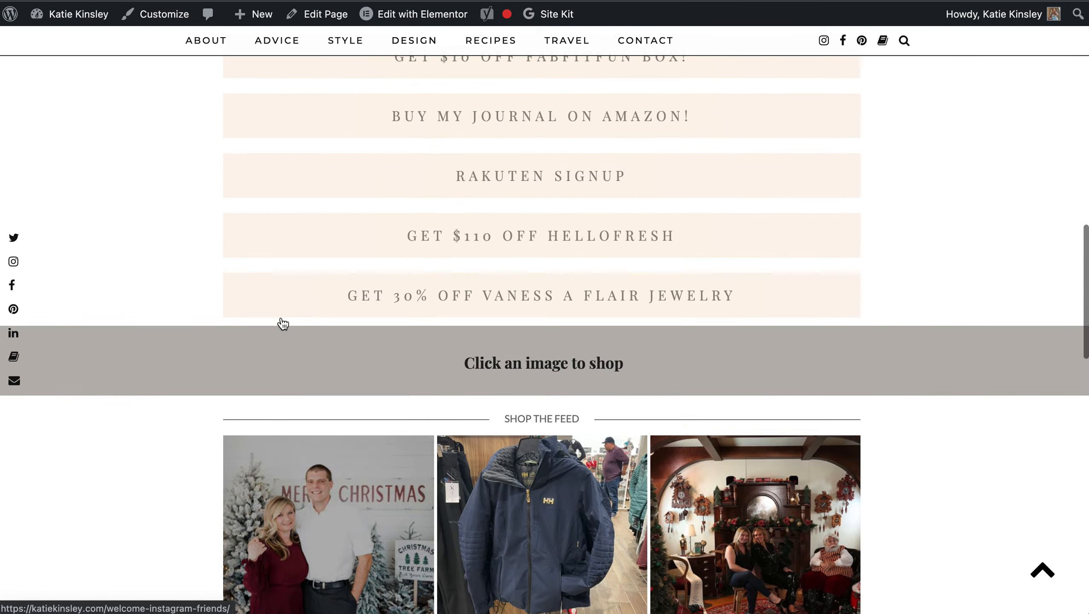
scroll(280, 322, "up", 2)
scroll(281, 323, "down", 6)
scroll(281, 323, "up", 2)
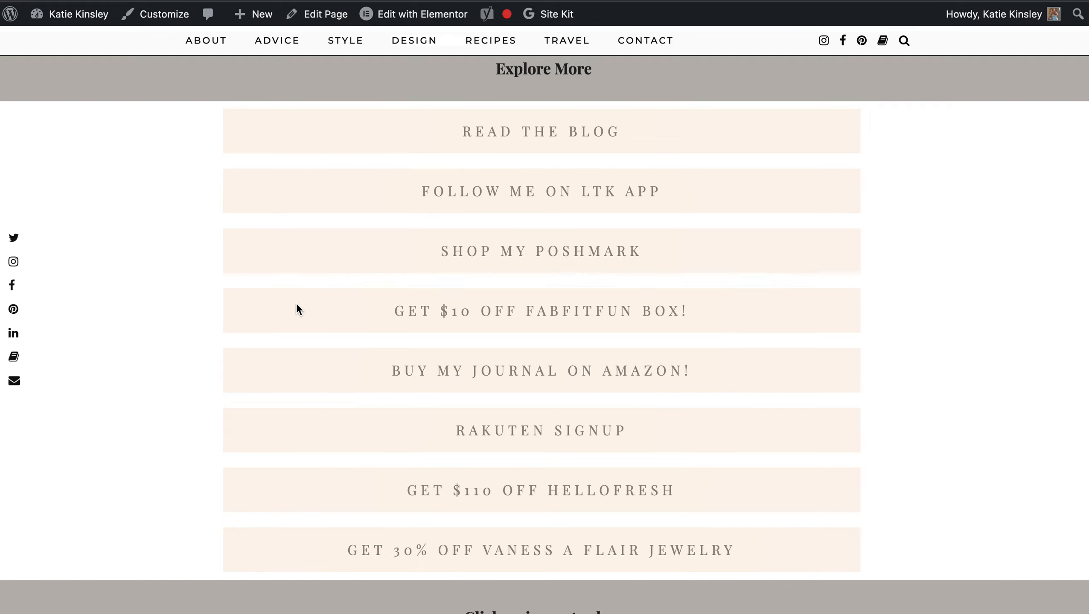
Return to the TikTok welcome page in the Elementor editor and review its layout from "Explore More" up to the welcome heading
left_click(327, 14)
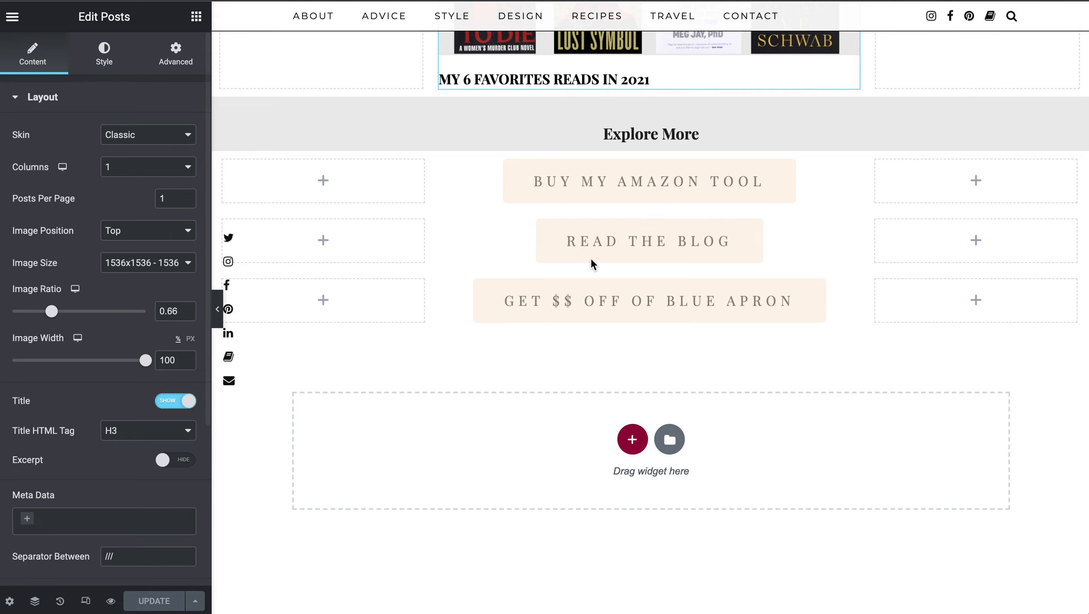
scroll(625, 250, "up", 3)
scroll(625, 243, "up", 10)
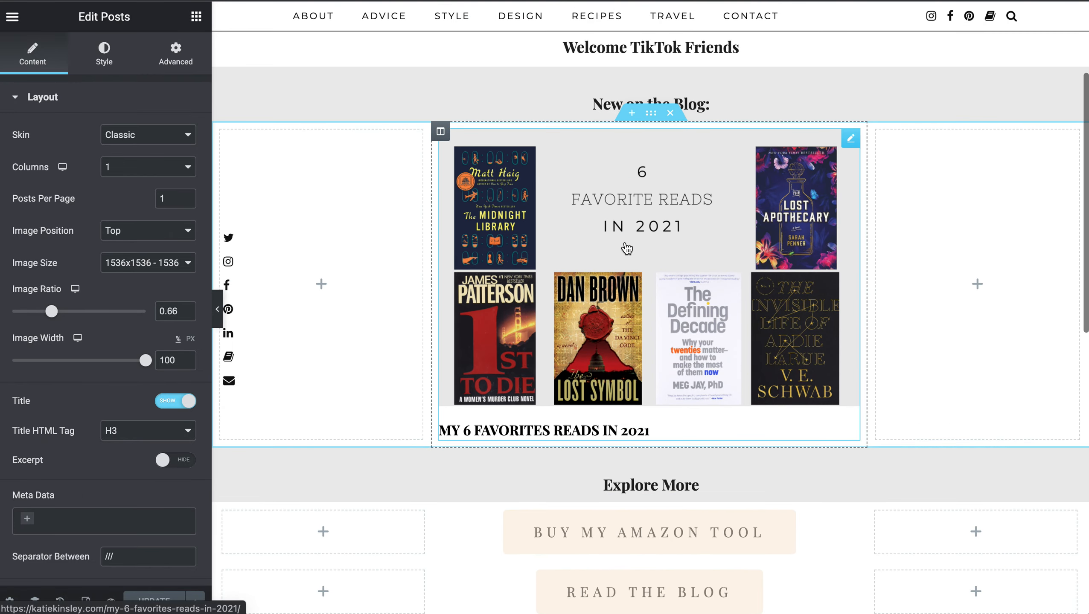
scroll(625, 242, "down", 1)
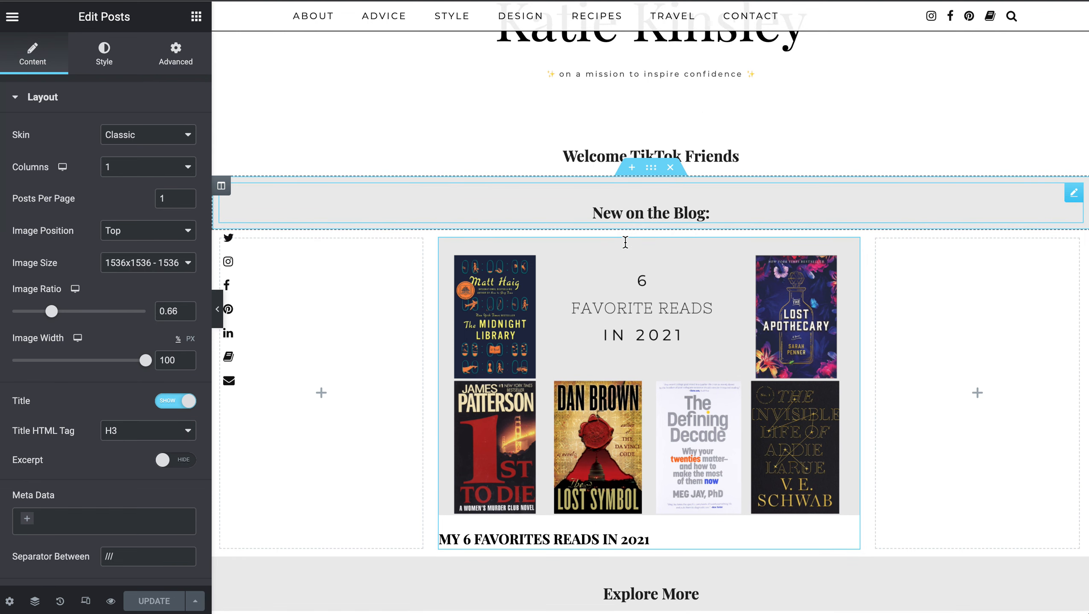
scroll(625, 243, "up", 1)
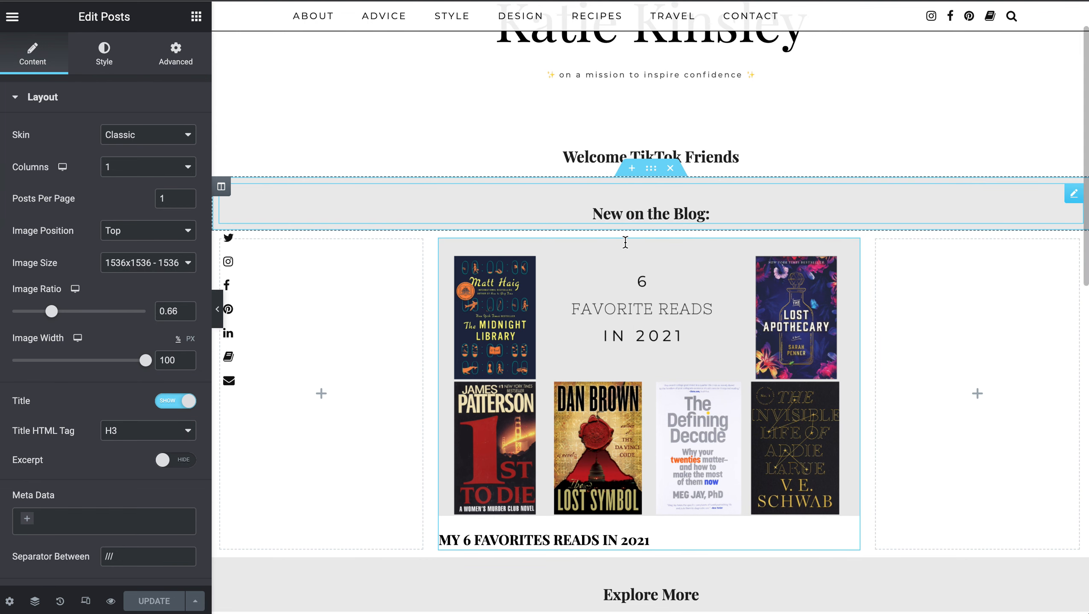